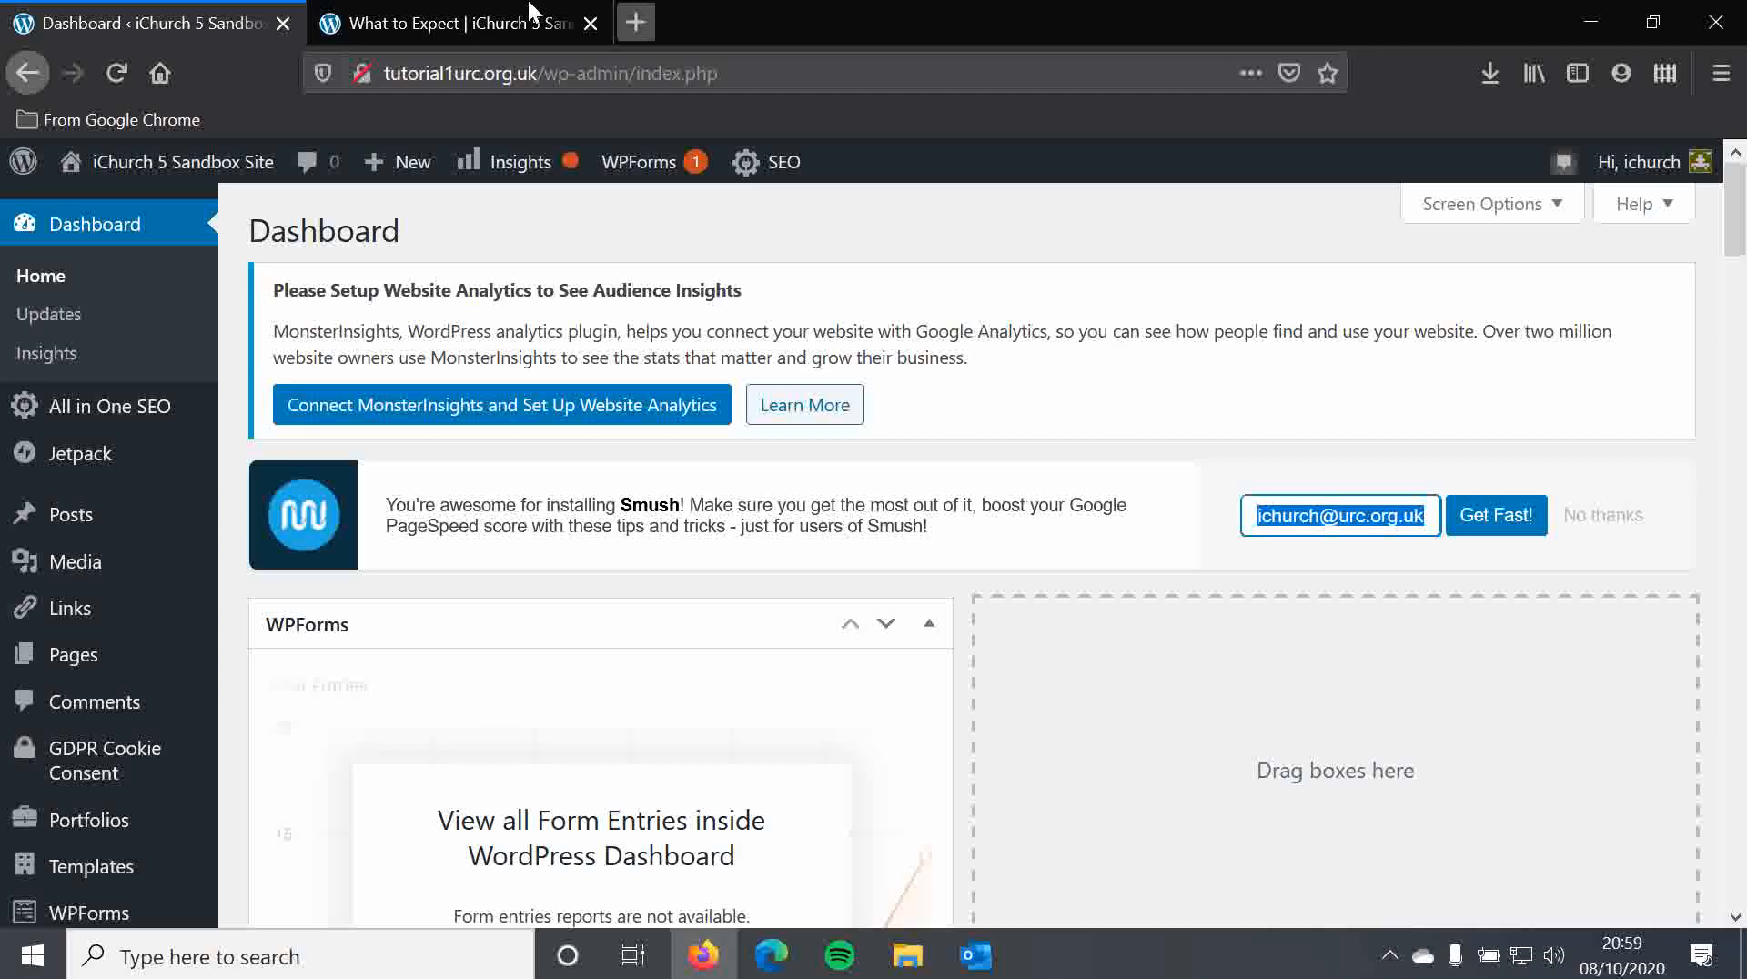
View the live What to Expect page and look over its heading, text and family photo
{"action": "left_click", "coordinate": [477, 14]}
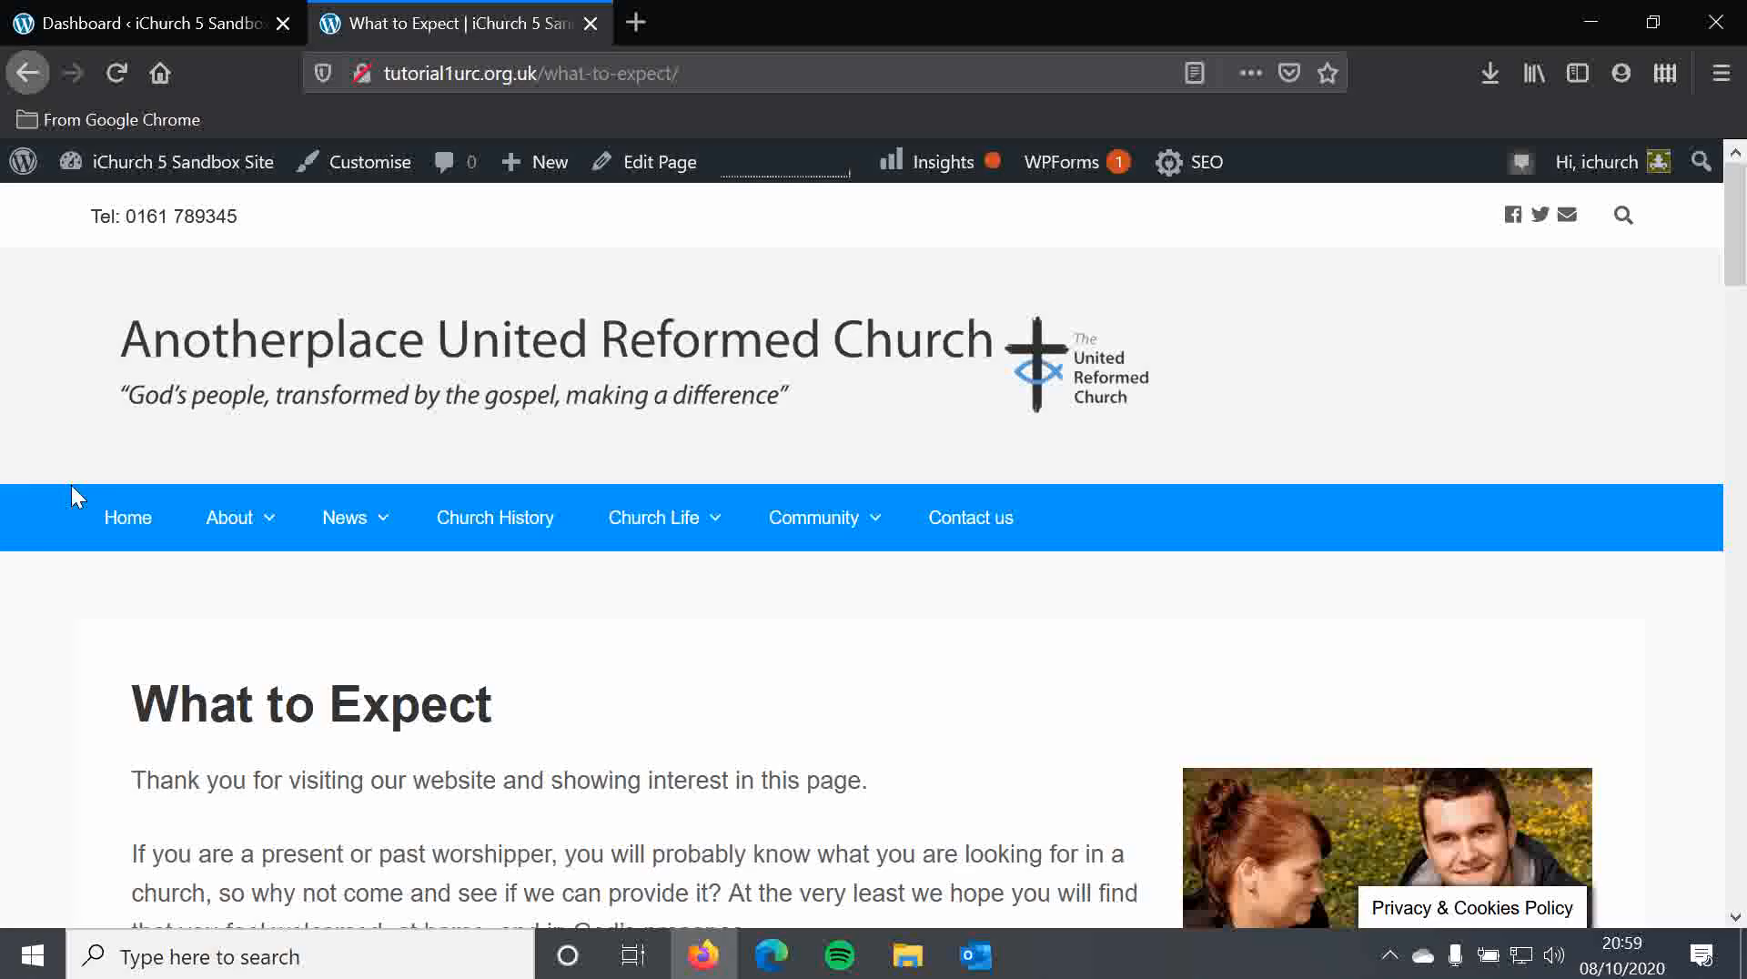
{"action": "scroll", "coordinate": [384, 633], "scroll_direction": "down", "scroll_amount": 3}
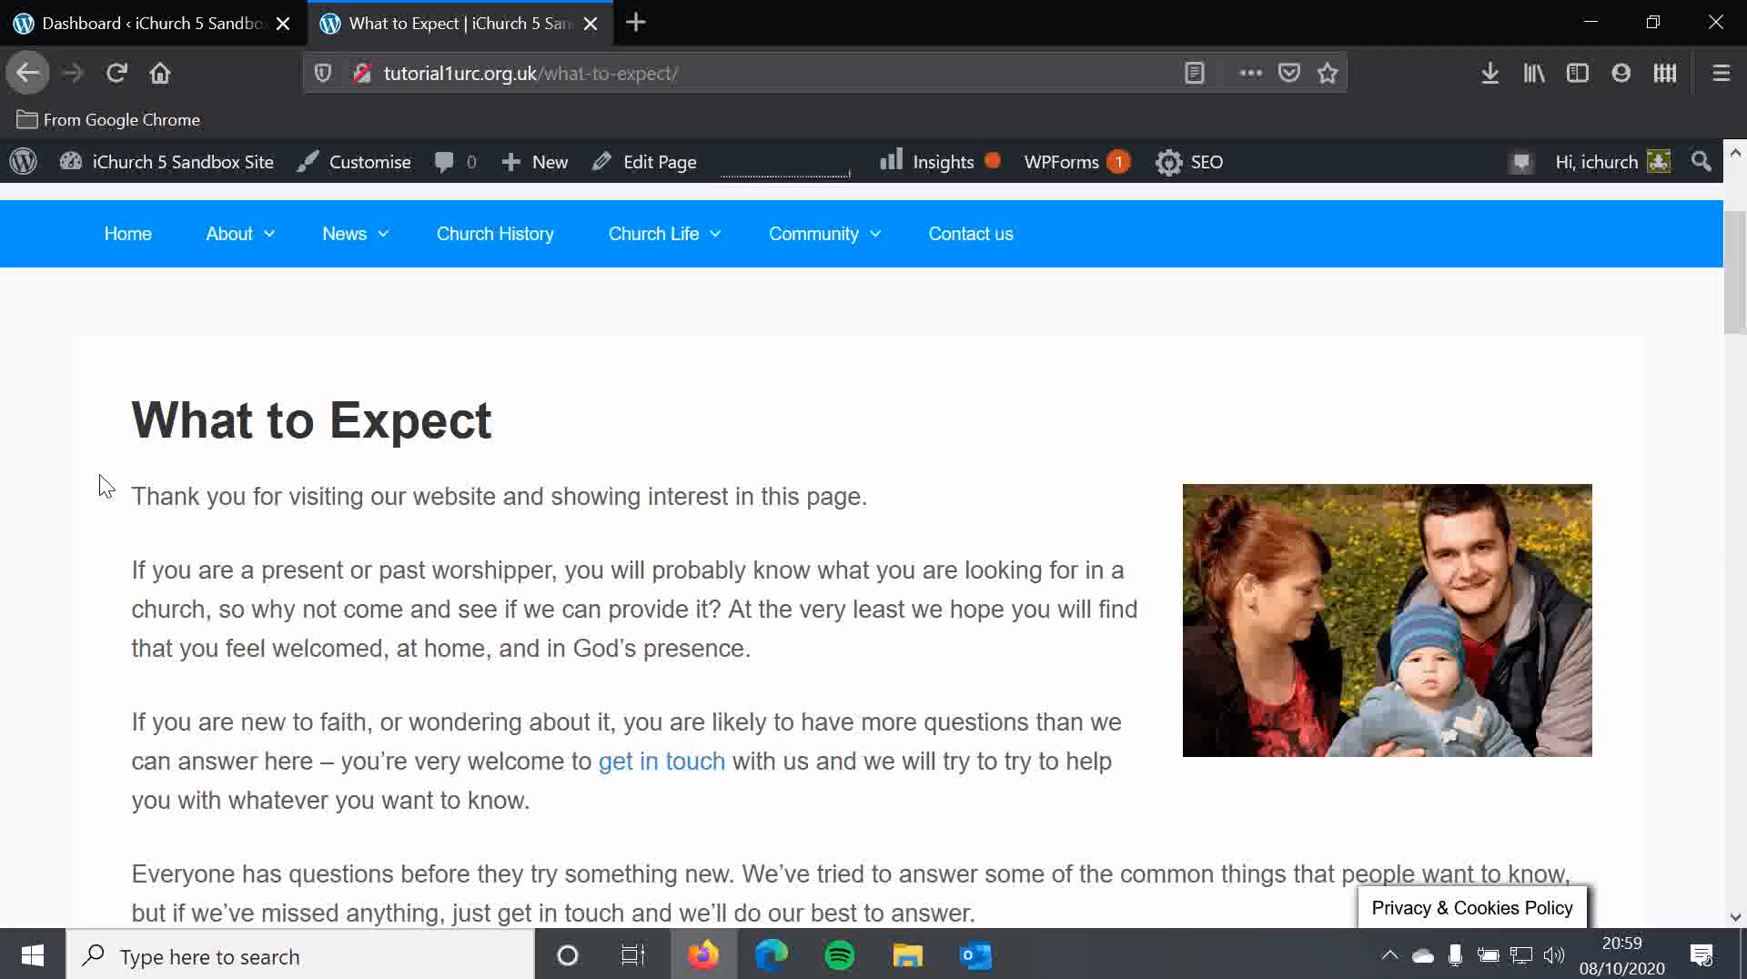
{"action": "scroll", "coordinate": [86, 505], "scroll_direction": "up", "scroll_amount": 2}
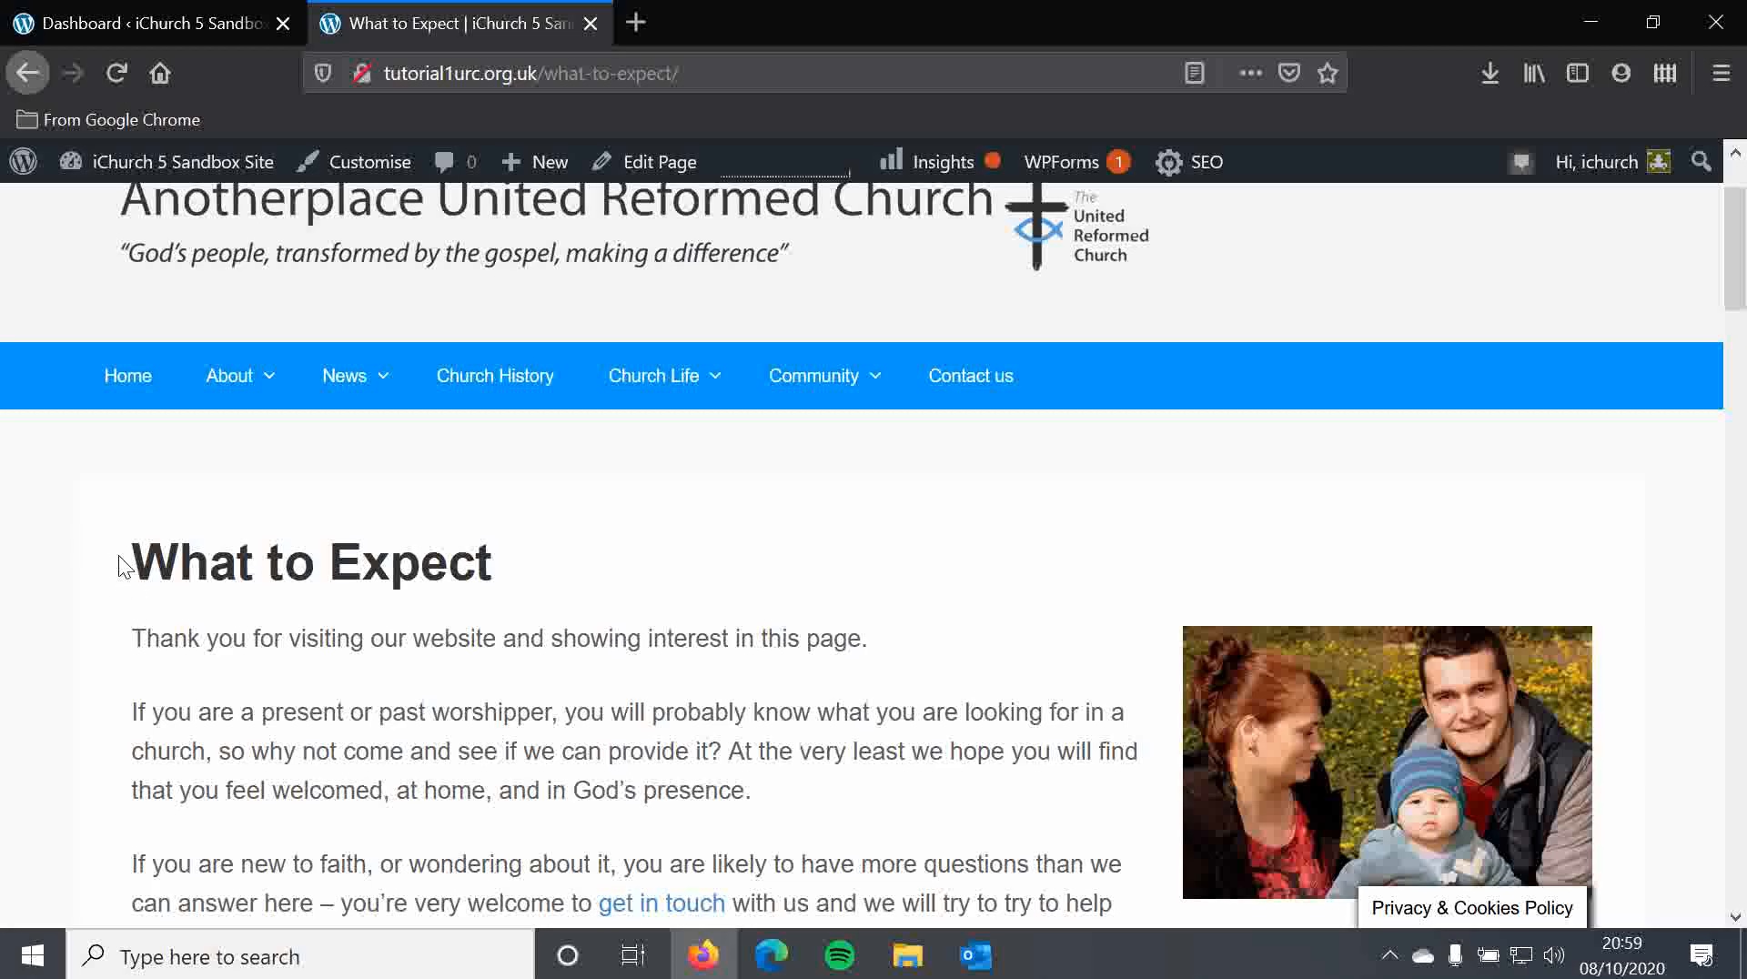
{"action": "mouse_move", "coordinate": [243, 392]}
{"action": "scroll", "coordinate": [324, 363], "scroll_direction": "down", "scroll_amount": 2}
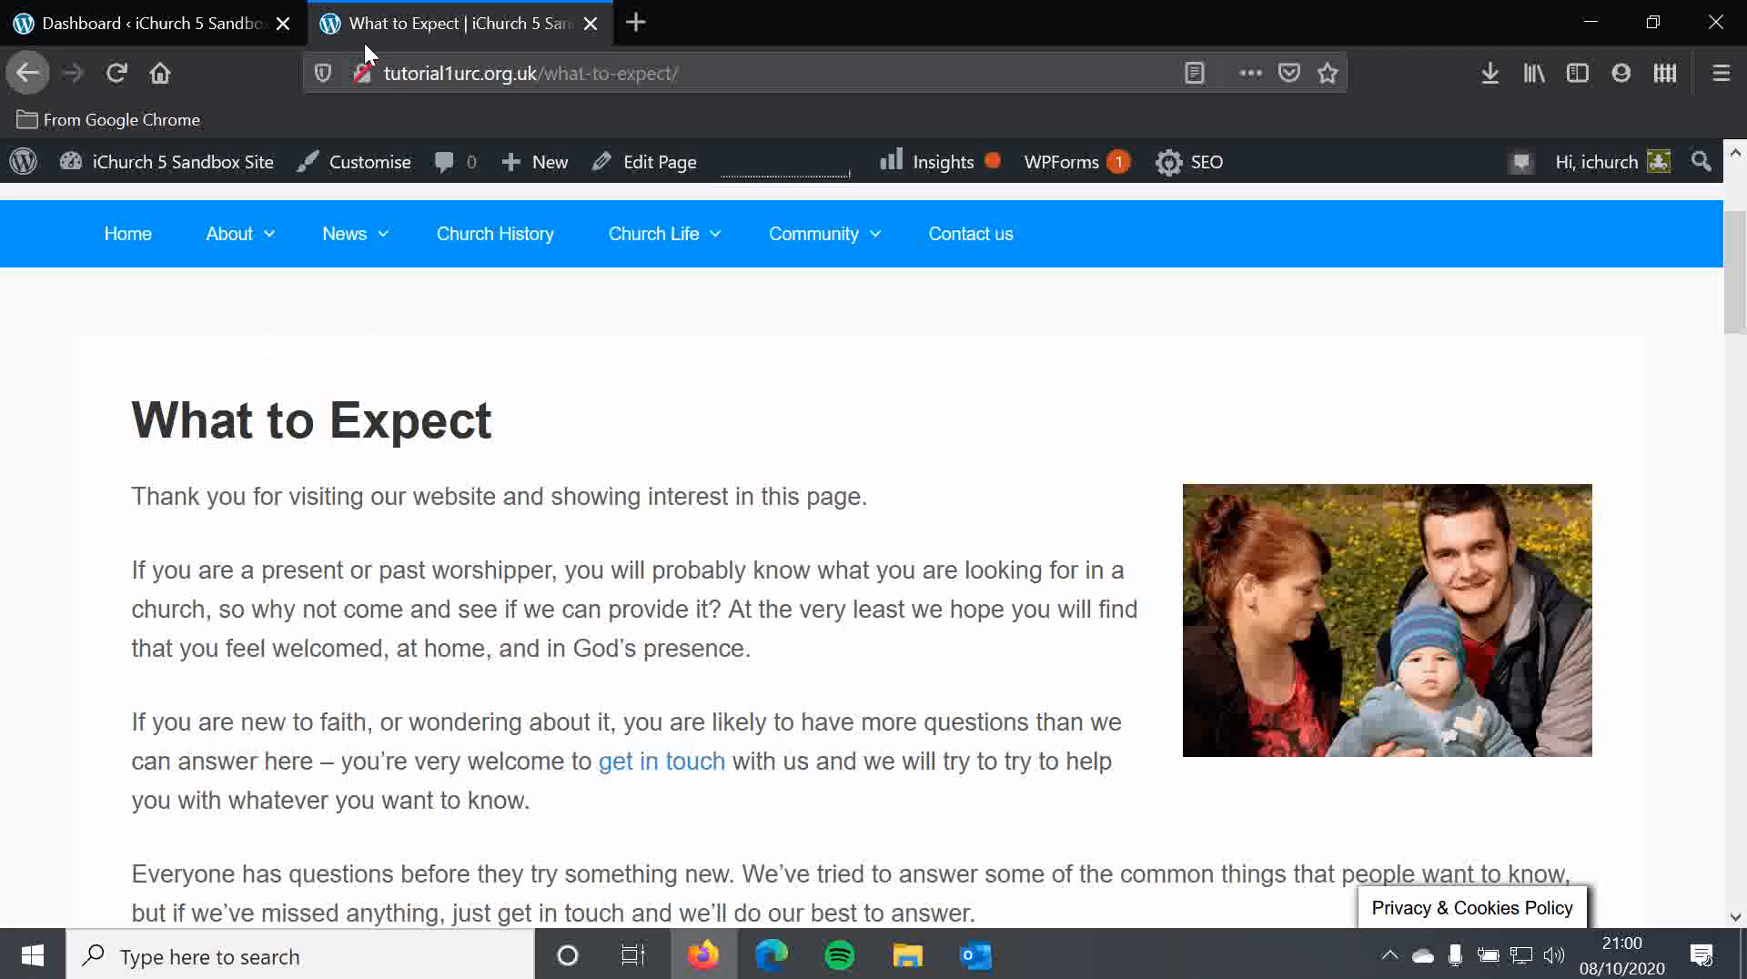
Return to the site dashboard and list only the published pages
{"action": "left_click", "coordinate": [118, 24]}
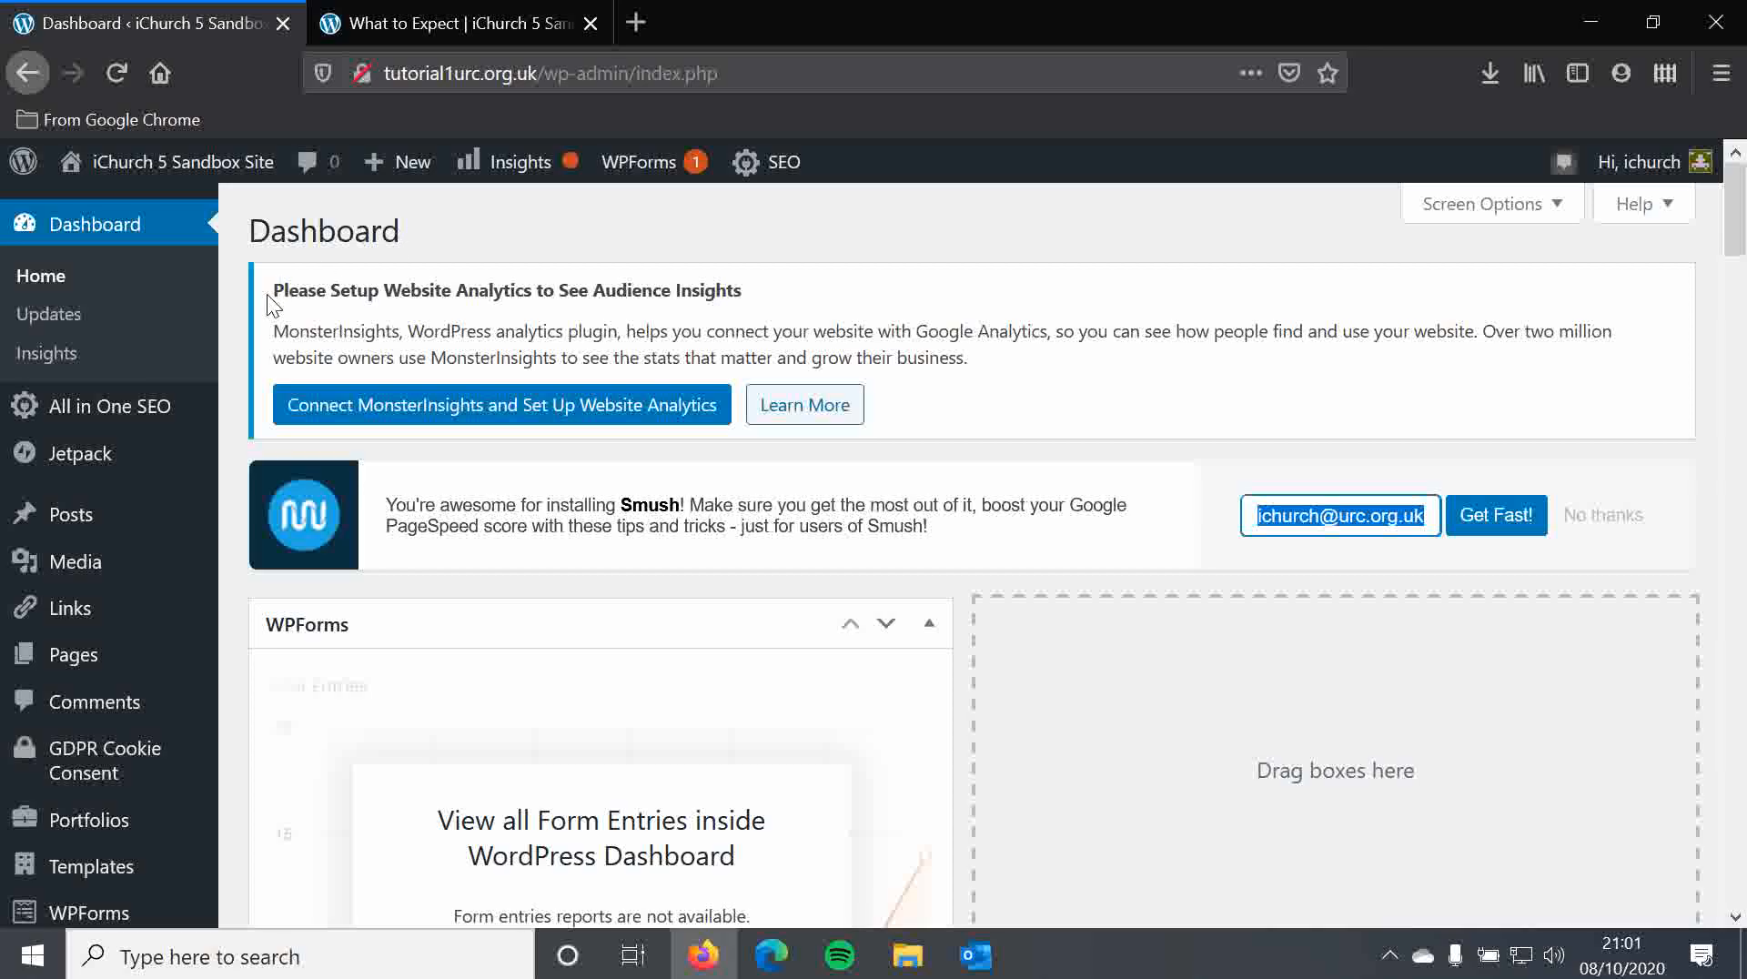
{"action": "mouse_move", "coordinate": [71, 671]}
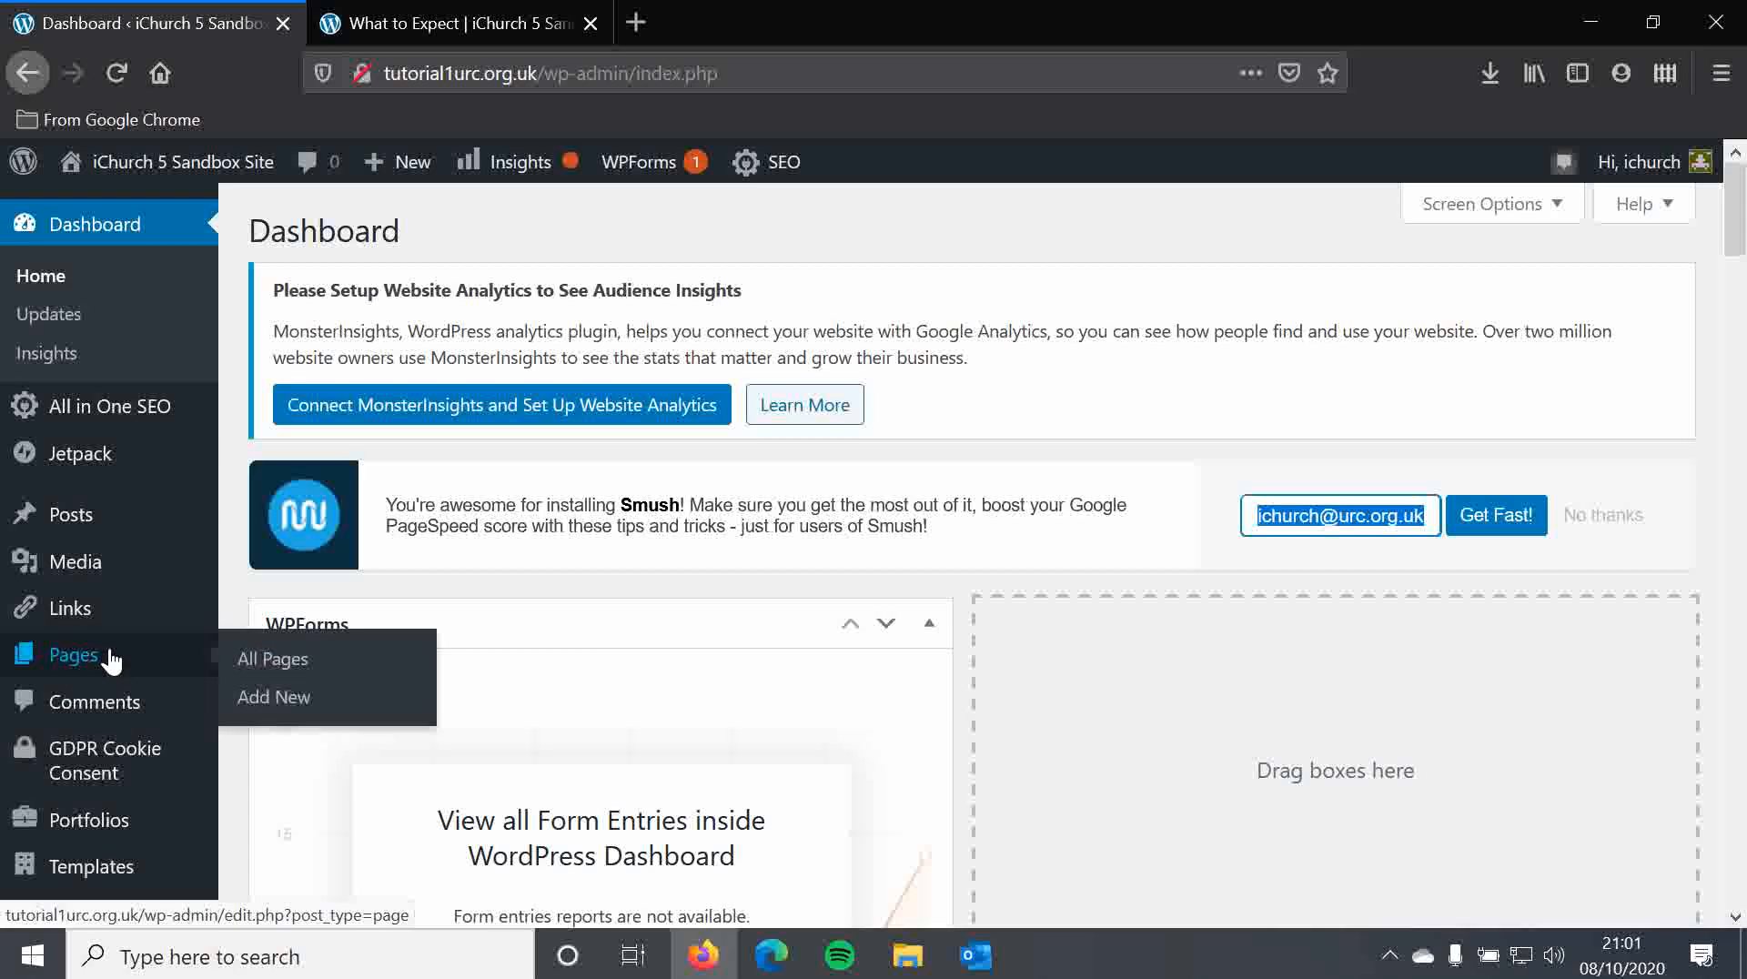
{"action": "left_click", "coordinate": [141, 669]}
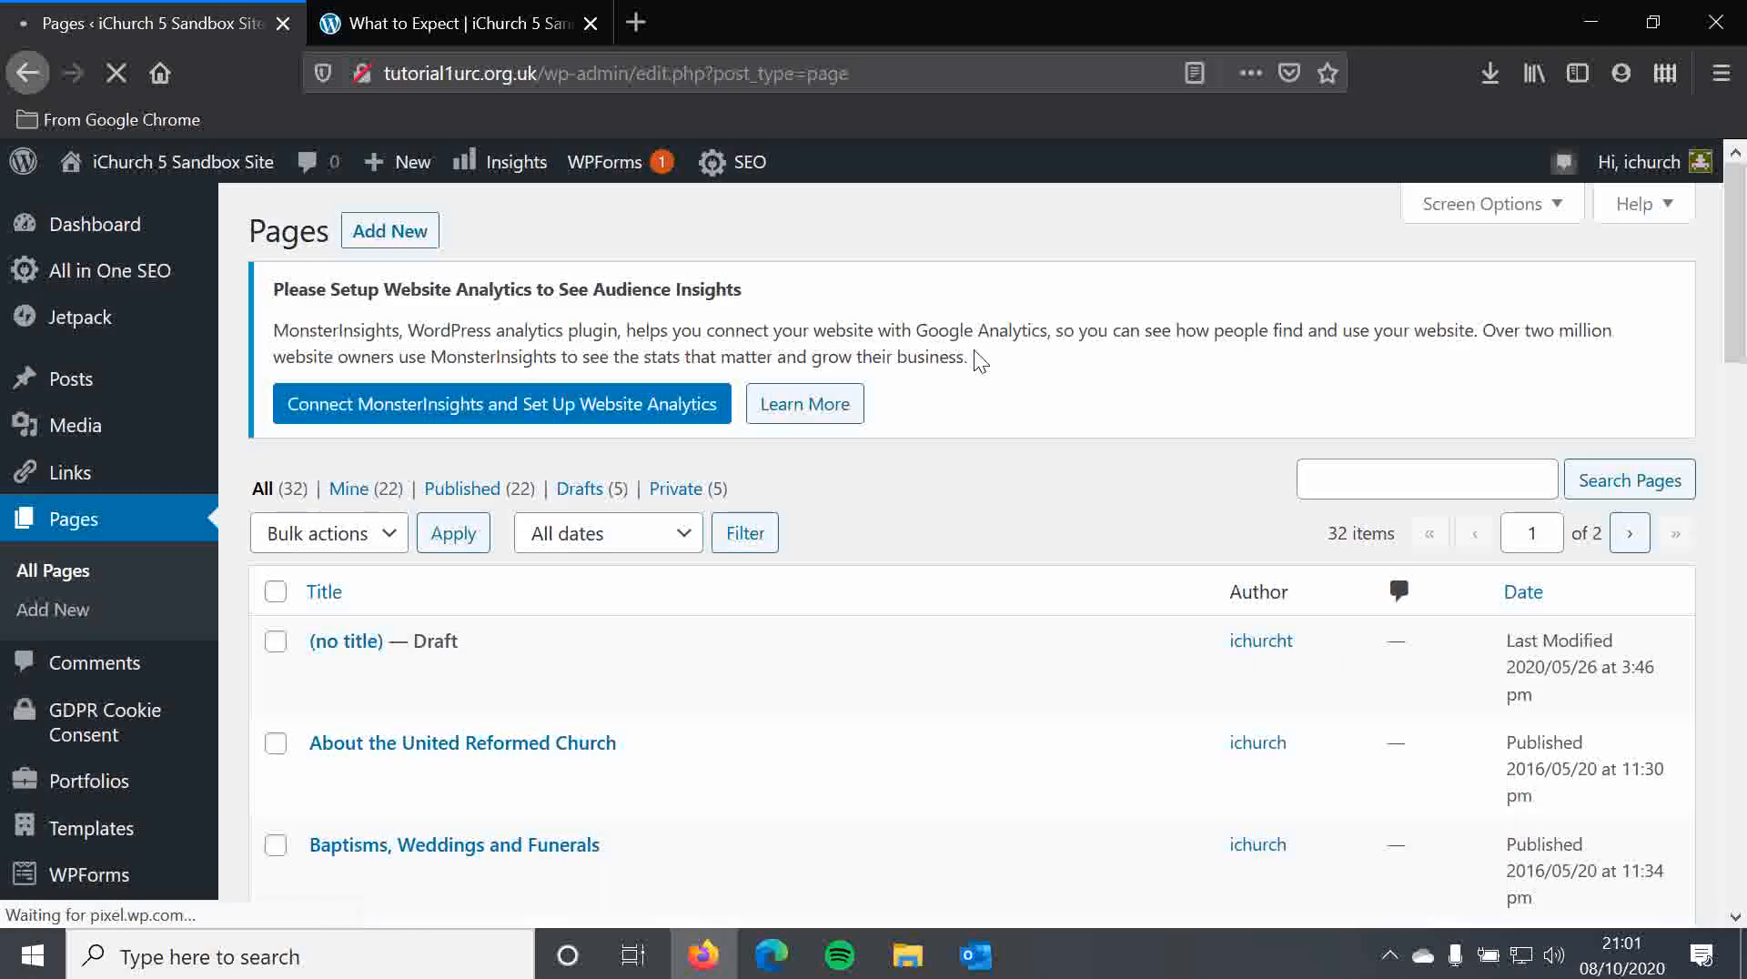
{"action": "scroll", "coordinate": [1058, 358], "scroll_direction": "down", "scroll_amount": 3}
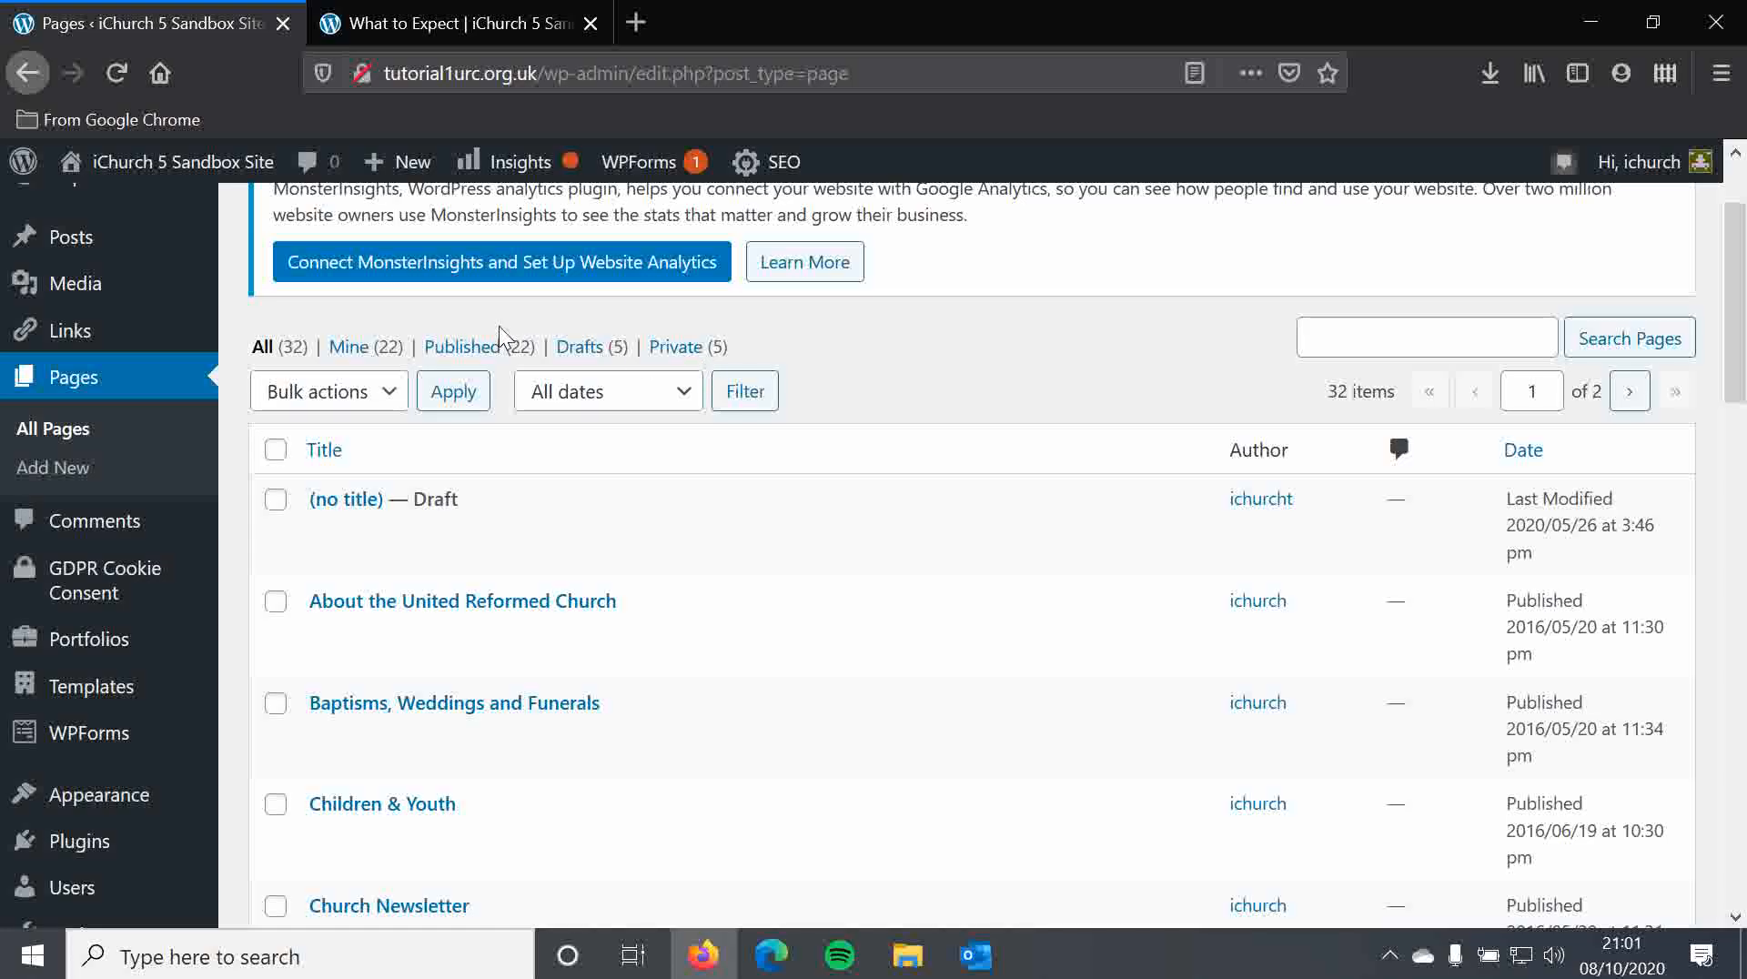
{"action": "left_click", "coordinate": [461, 353]}
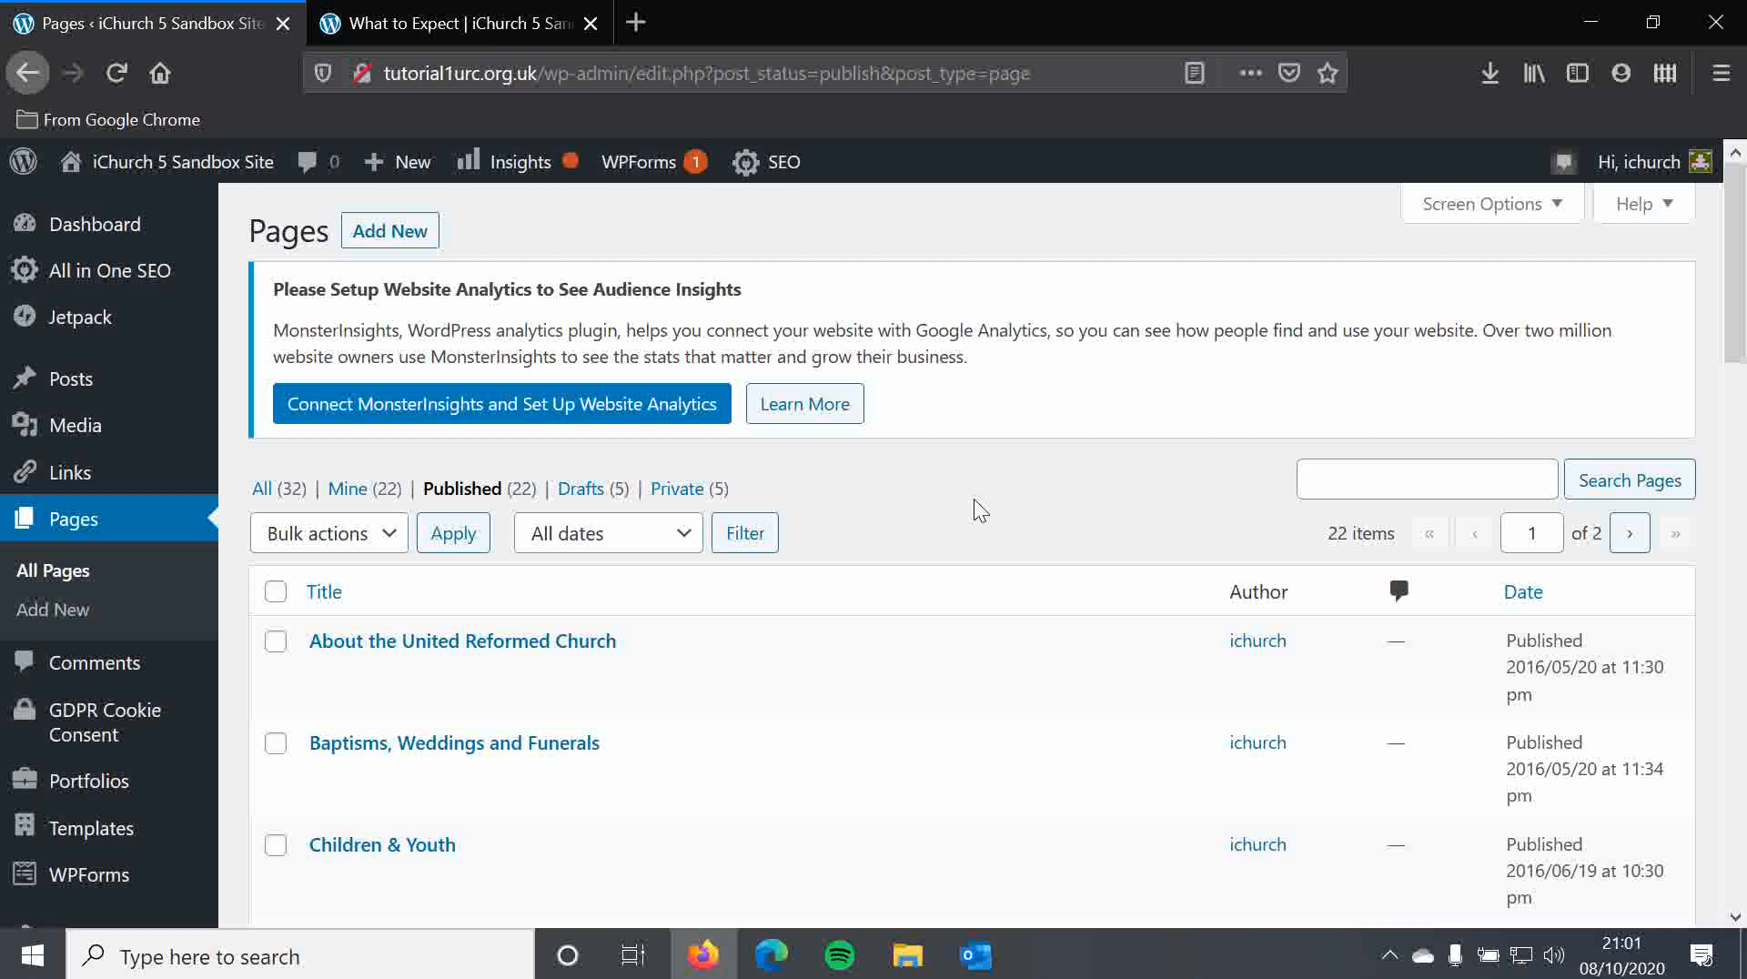
Look through the published pages down to the end of the list and check its page numbering
{"action": "scroll", "coordinate": [968, 499], "scroll_direction": "down", "scroll_amount": 3}
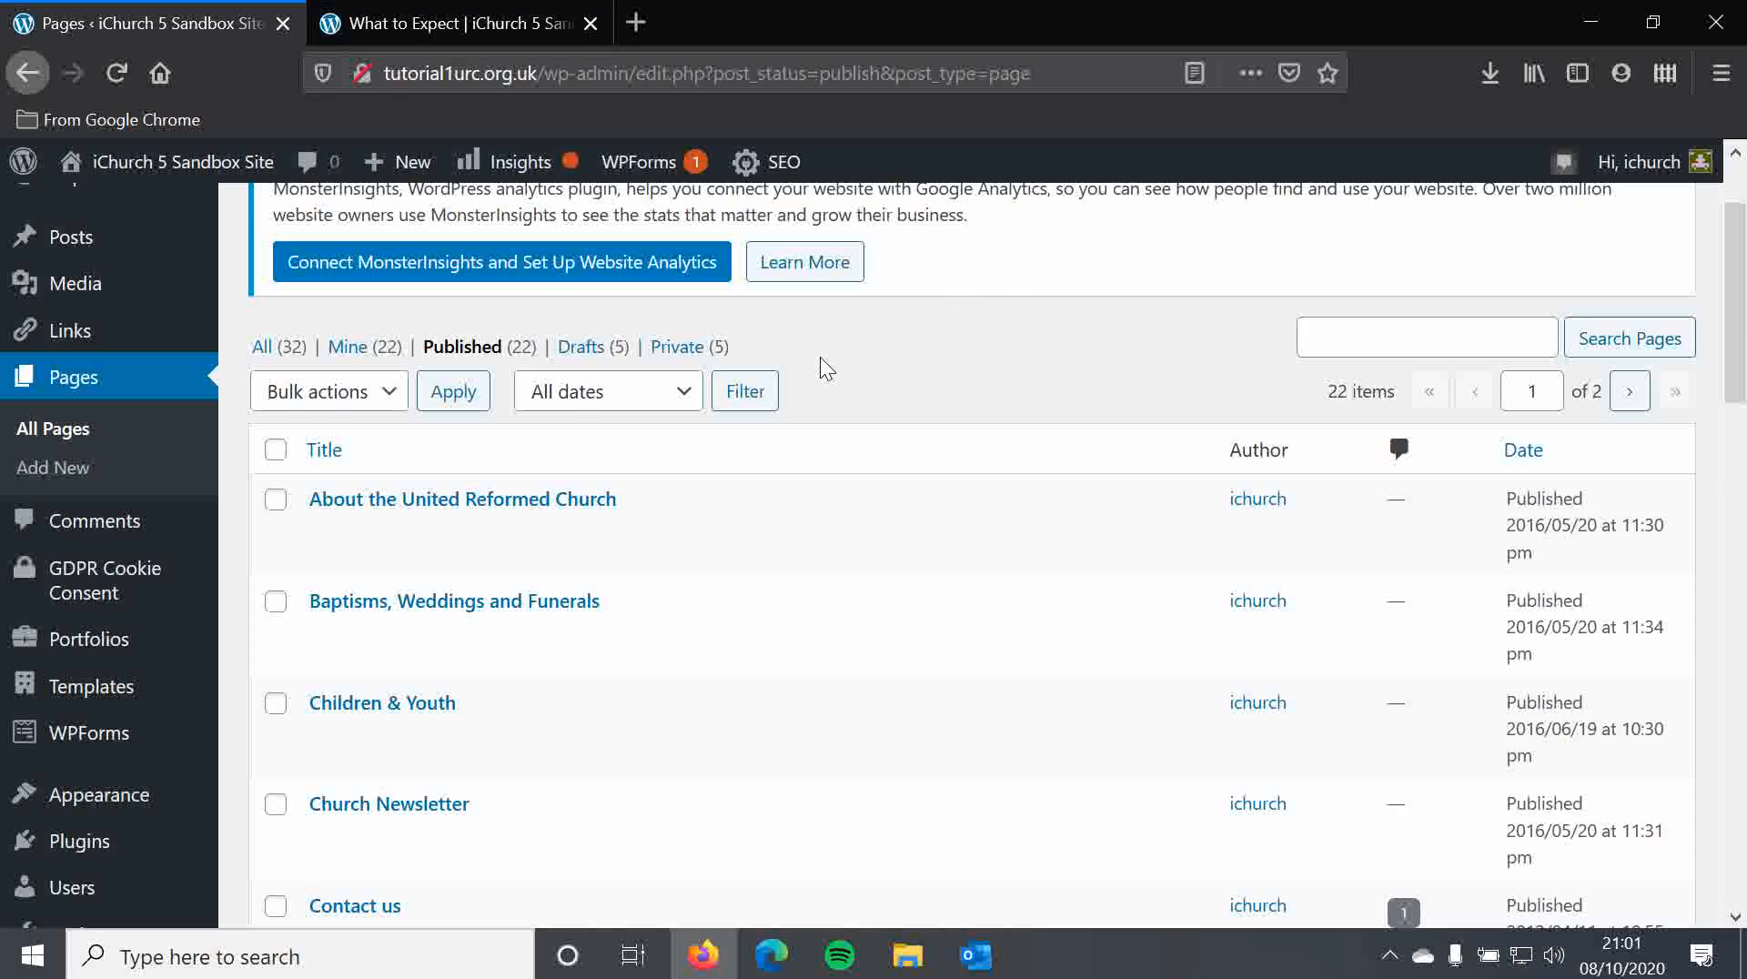
{"action": "left_click_drag", "start_coordinate": [1732, 328], "coordinate": [1707, 860]}
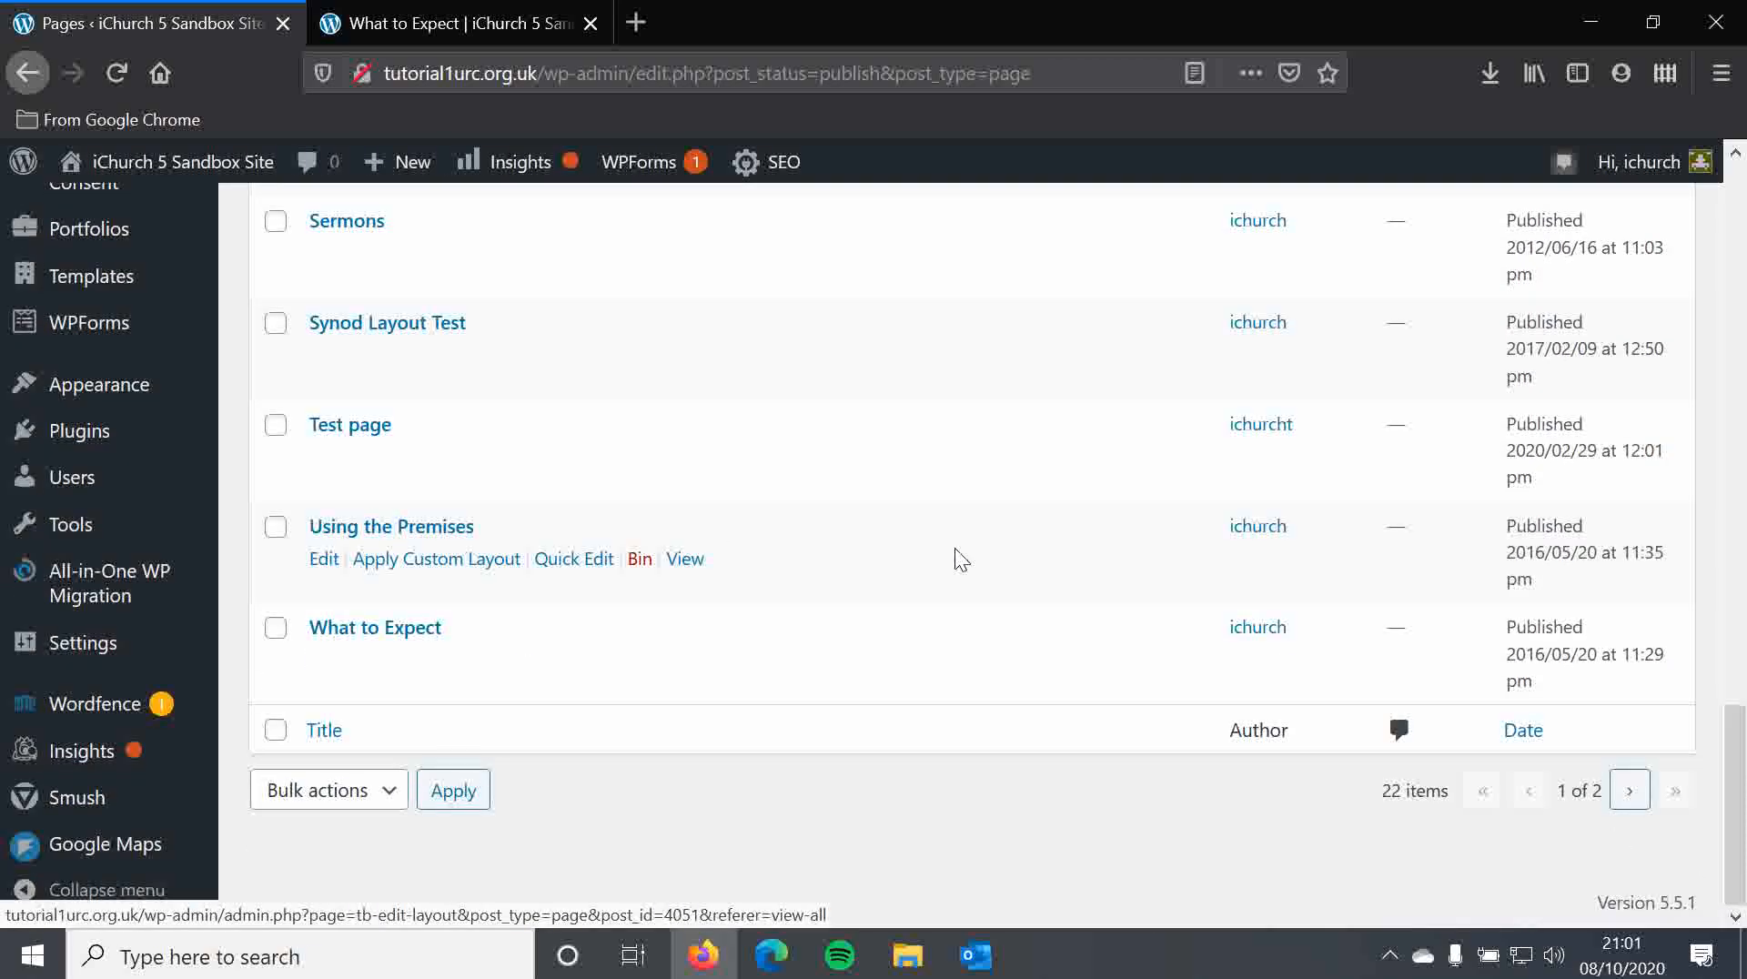
{"action": "left_click_drag", "start_coordinate": [1561, 791], "coordinate": [1604, 790]}
{"action": "left_click", "coordinate": [1595, 824]}
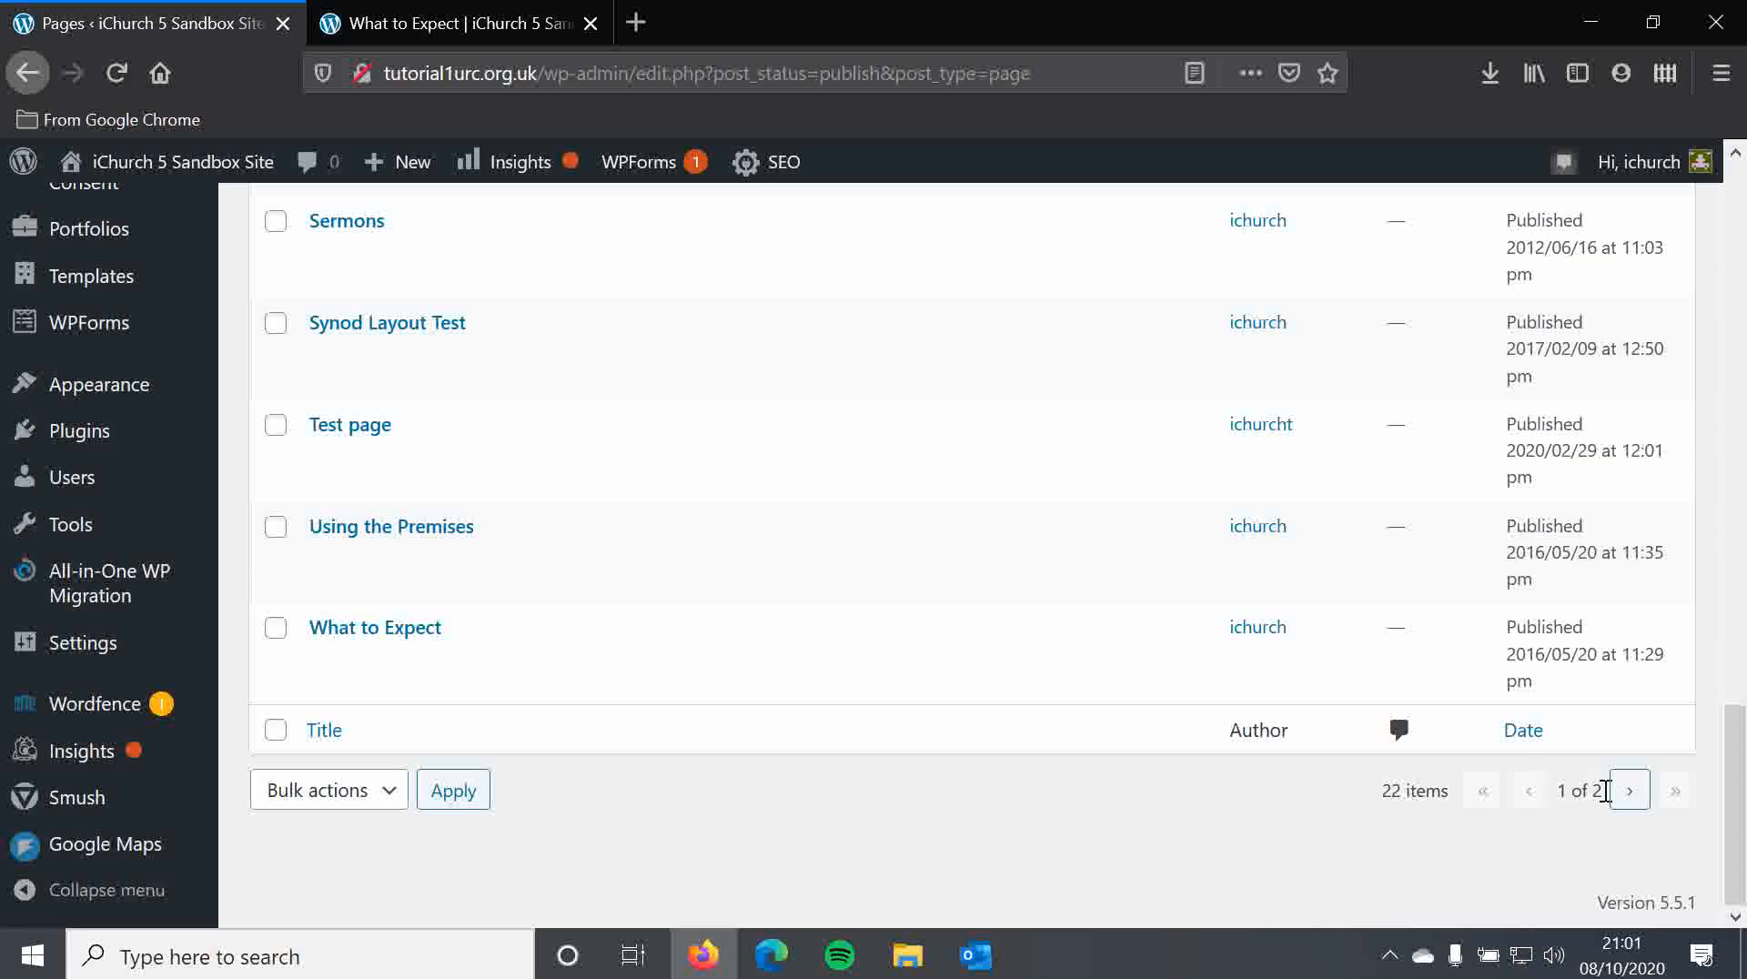
Search the published pages for "what to expect"
{"action": "left_click_drag", "start_coordinate": [1734, 769], "coordinate": [1668, 189]}
{"action": "left_click", "coordinate": [1481, 480]}
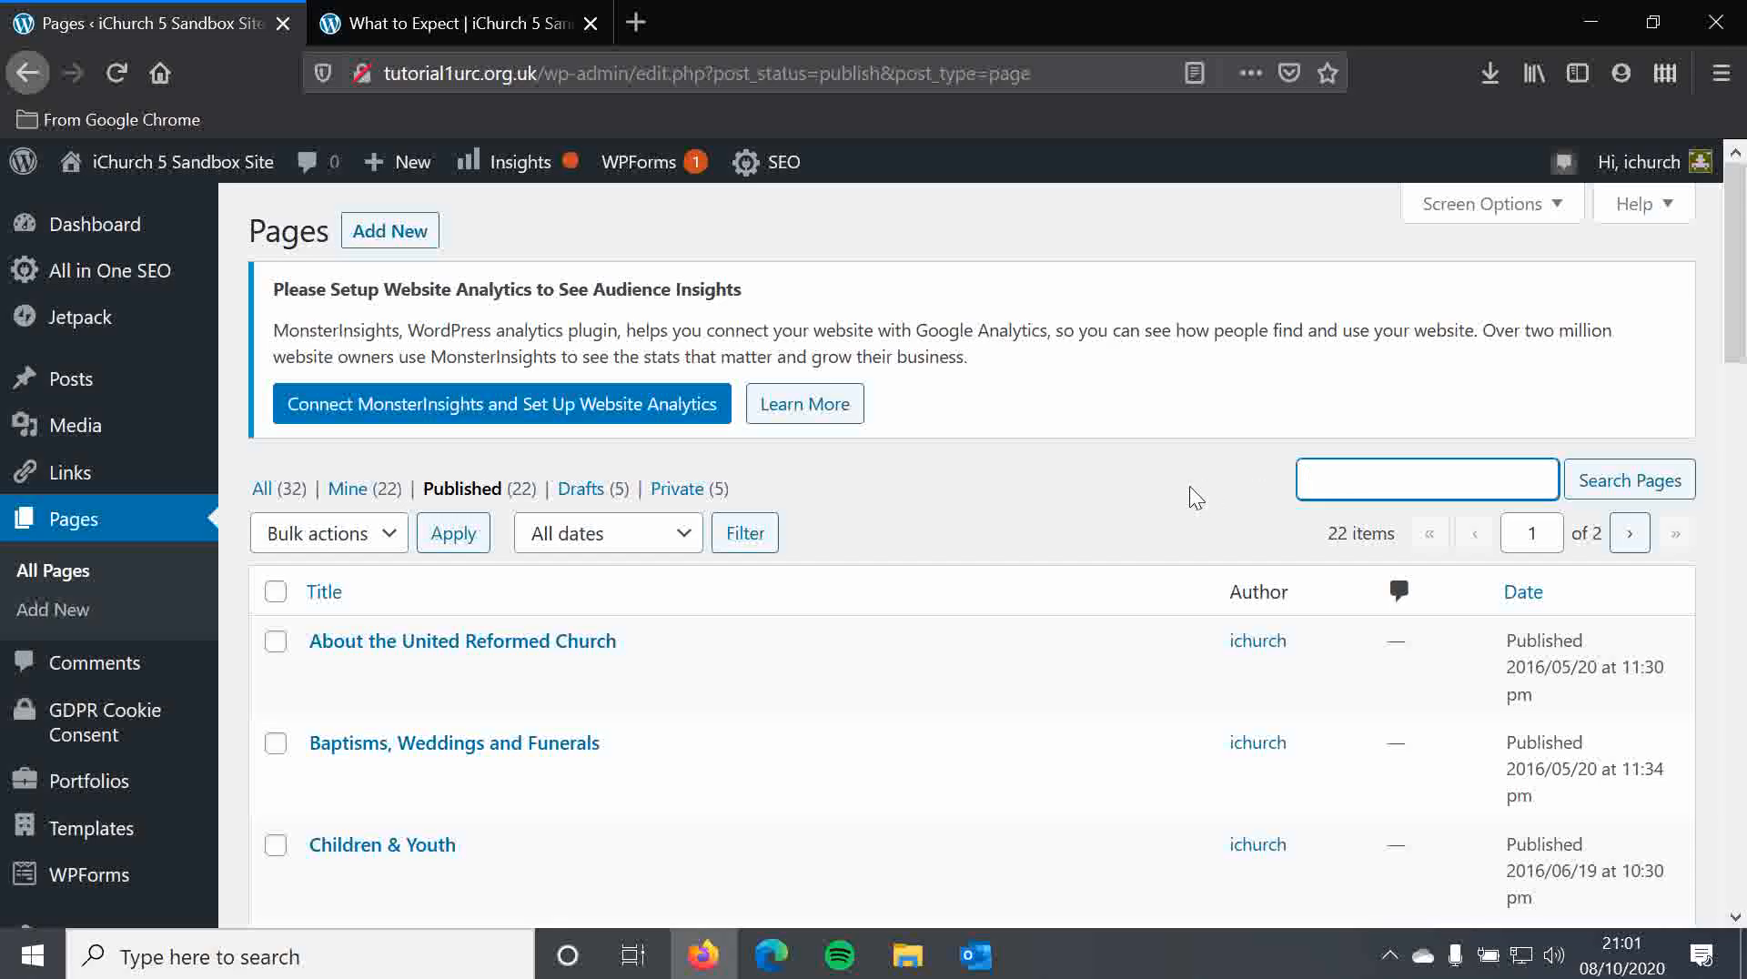
{"action": "type", "text": "what to expect"}
{"action": "left_click", "coordinate": [1616, 489]}
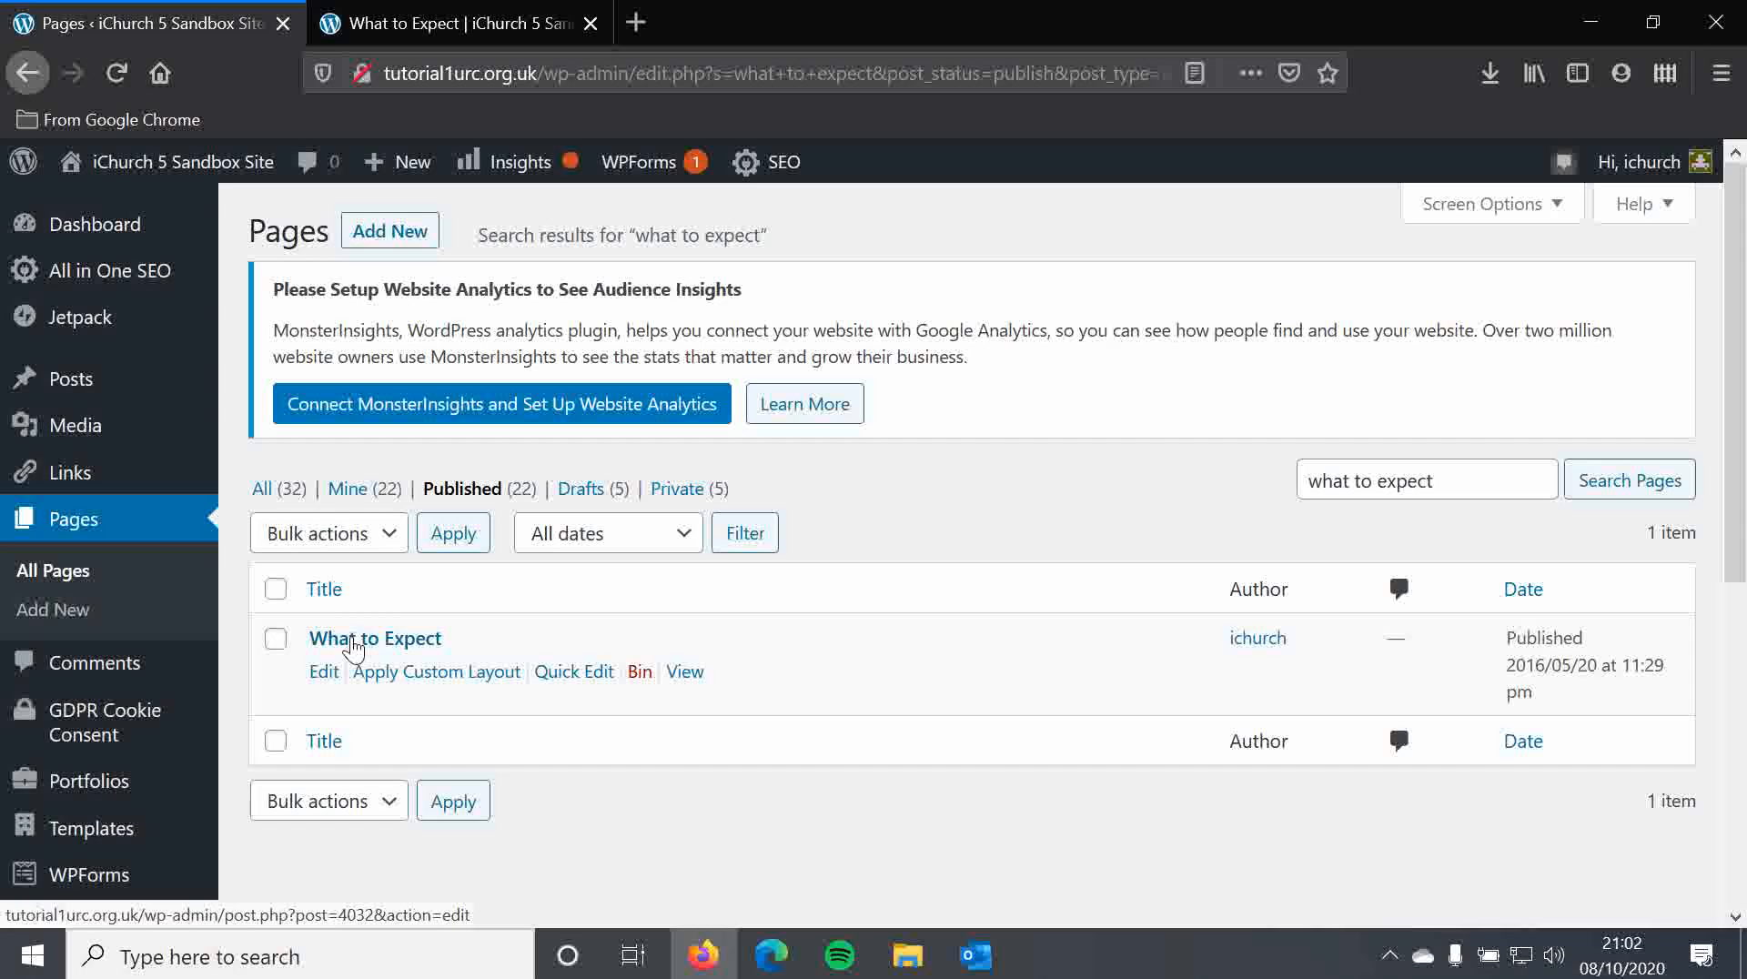
Open Quick Edit for the What to Expect page and compare its slug with the live page's address
{"action": "left_click", "coordinate": [592, 678]}
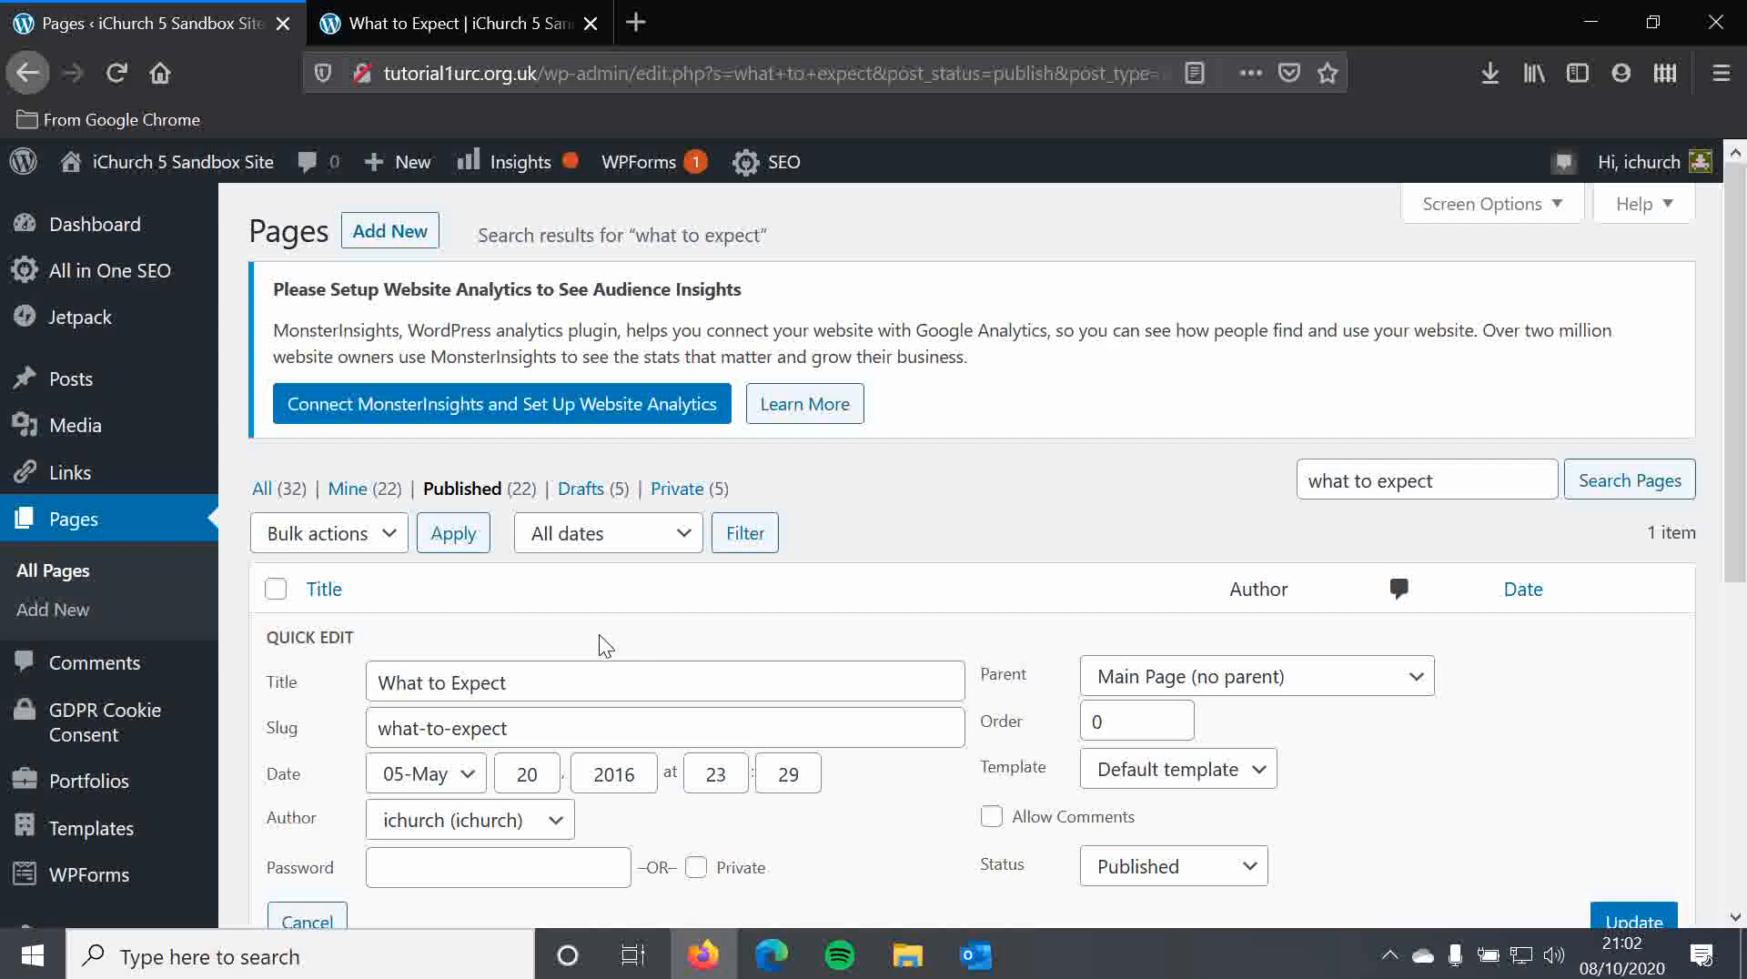
{"action": "scroll", "coordinate": [908, 713], "scroll_direction": "down", "scroll_amount": 3}
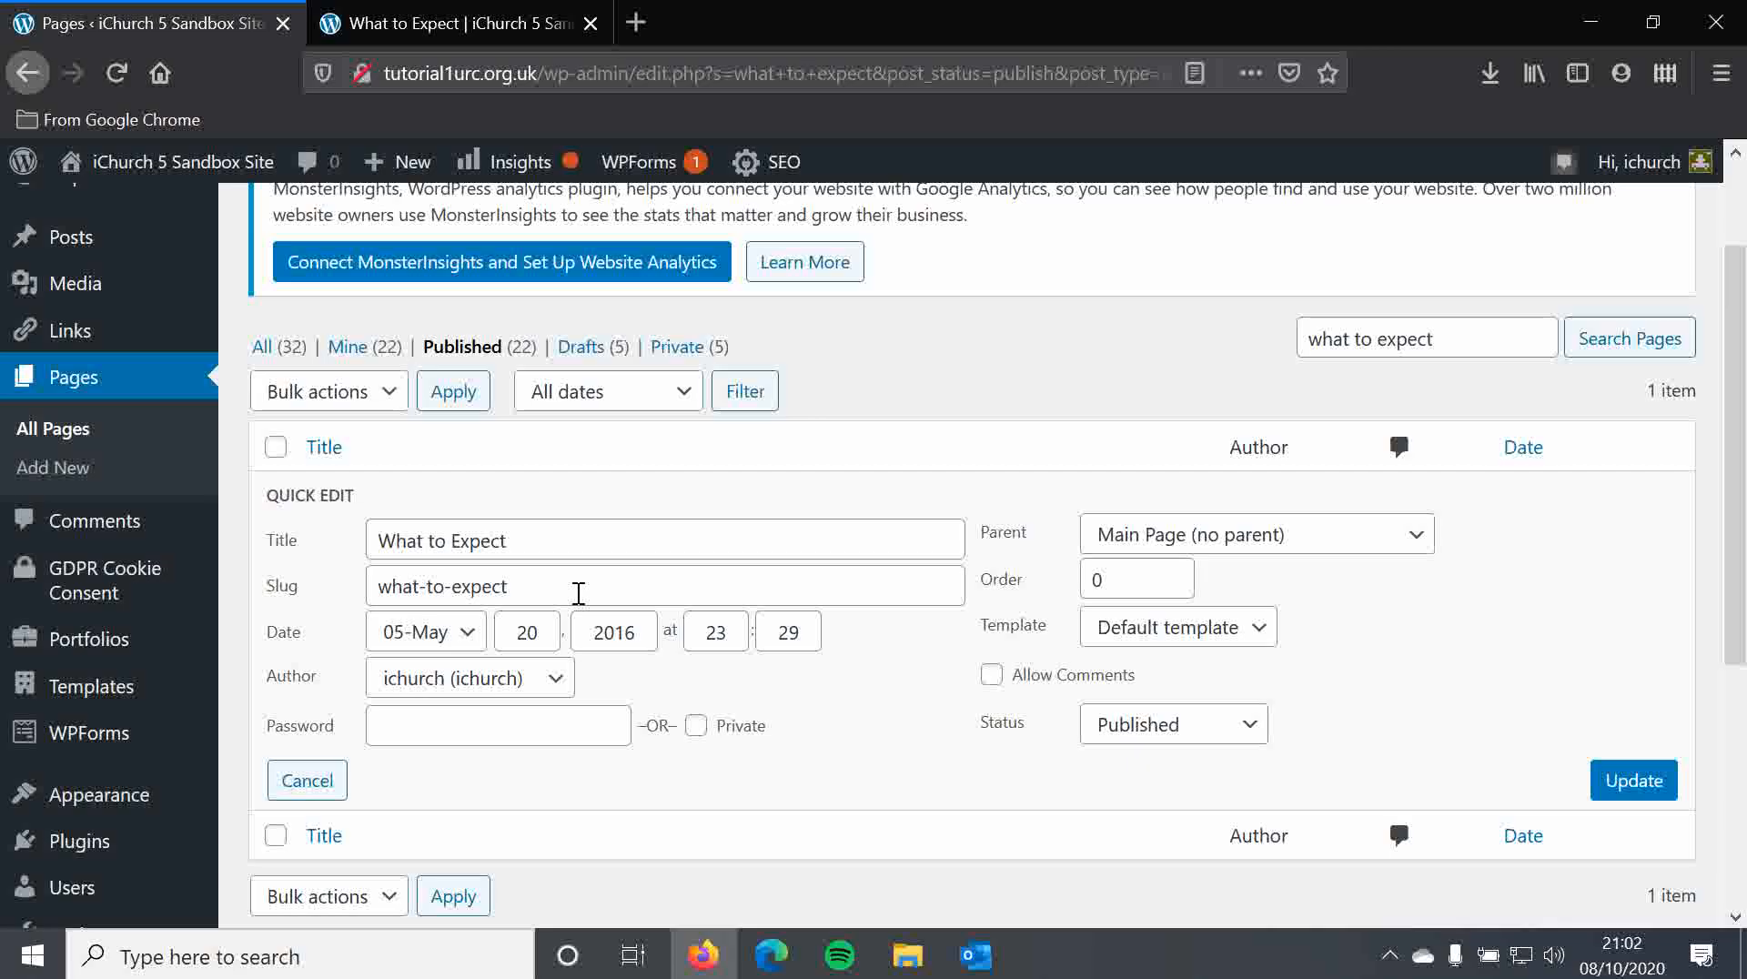
{"action": "left_click_drag", "start_coordinate": [381, 587], "coordinate": [526, 580]}
{"action": "left_click", "coordinate": [550, 583]}
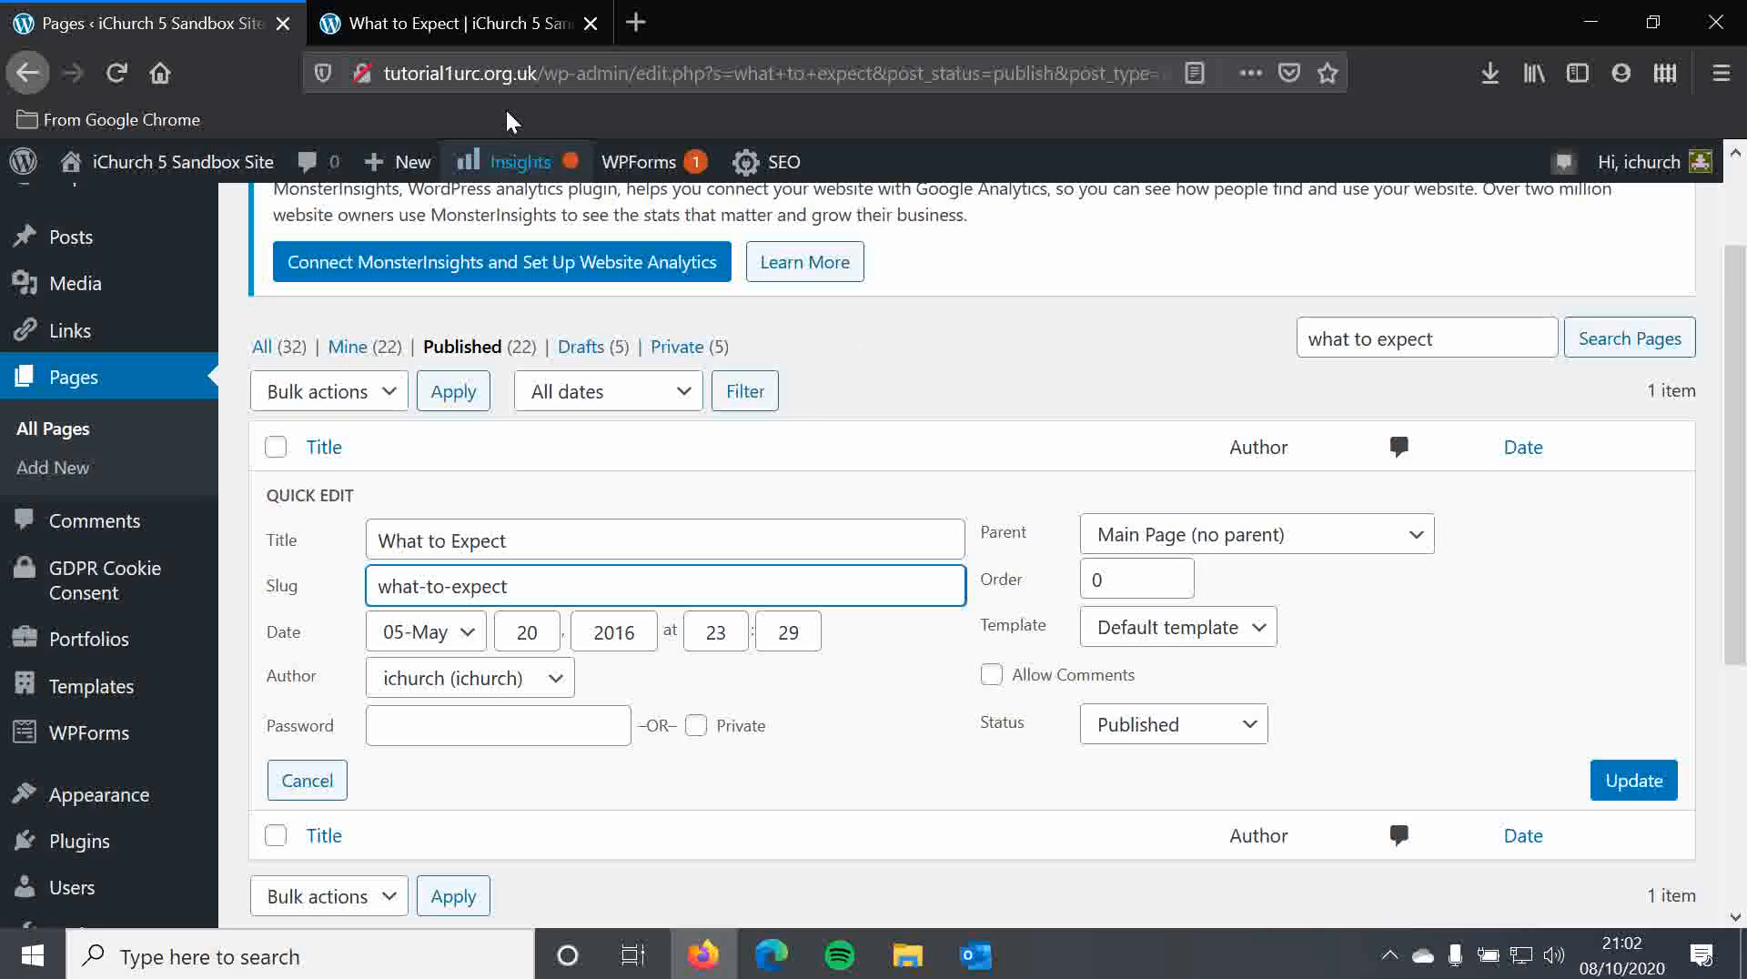
{"action": "left_click", "coordinate": [450, 23]}
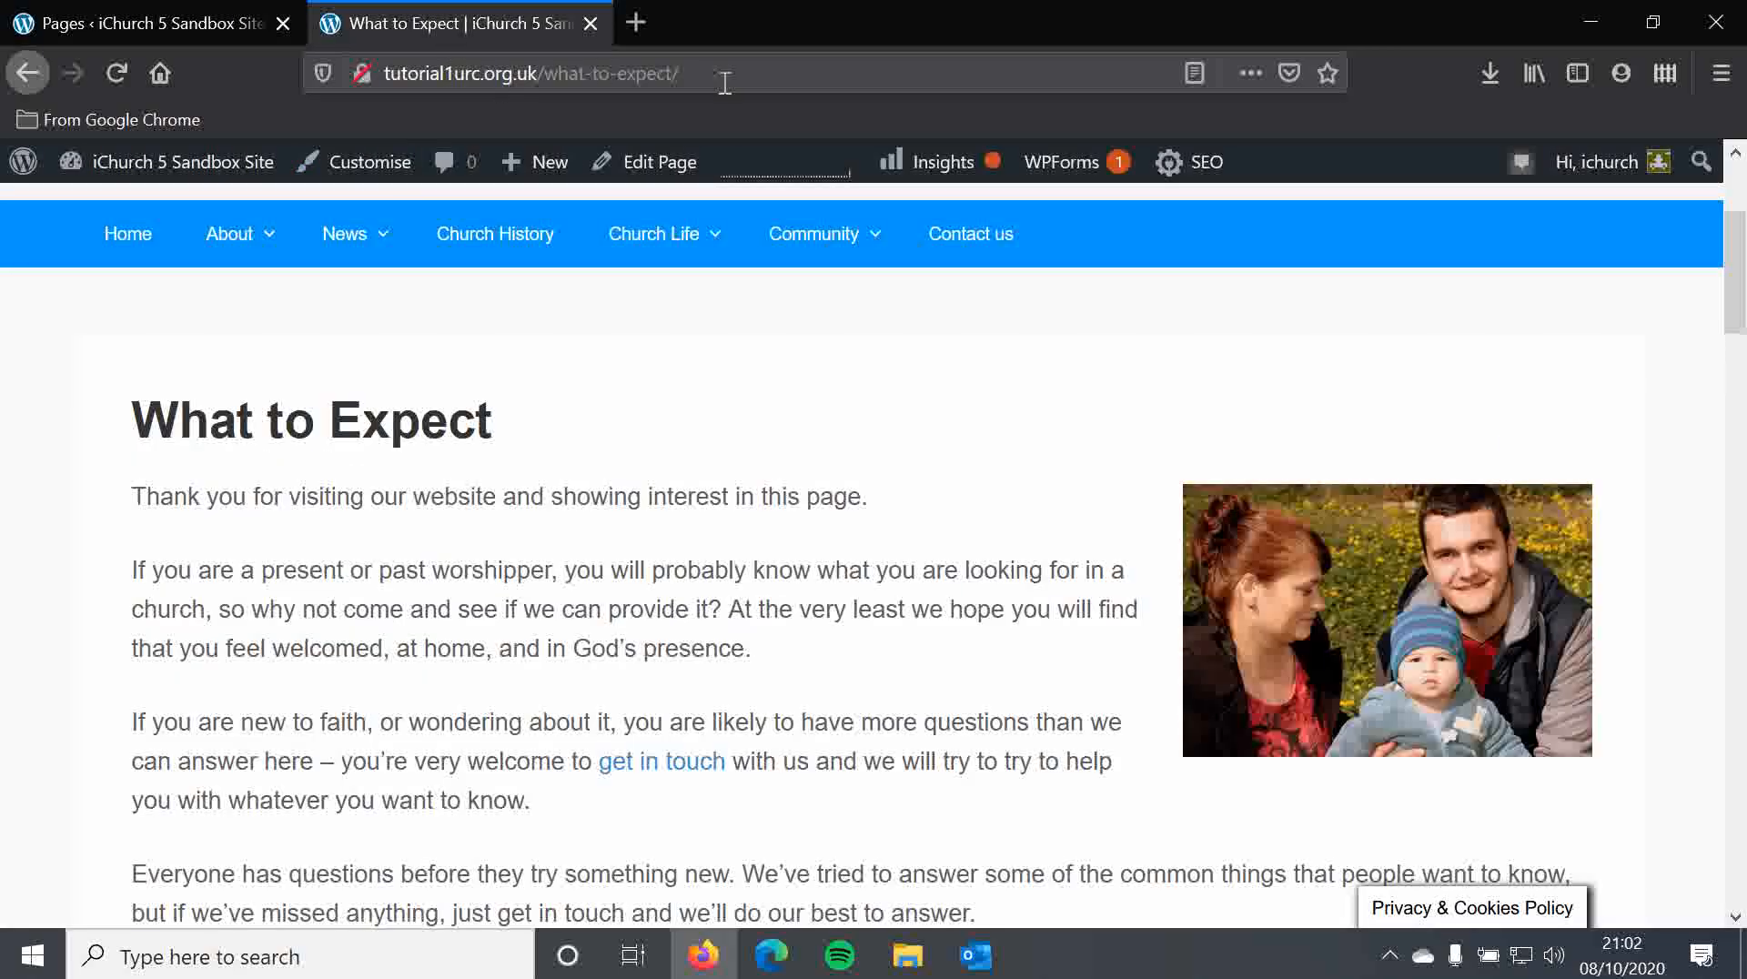
{"action": "left_click", "coordinate": [215, 25]}
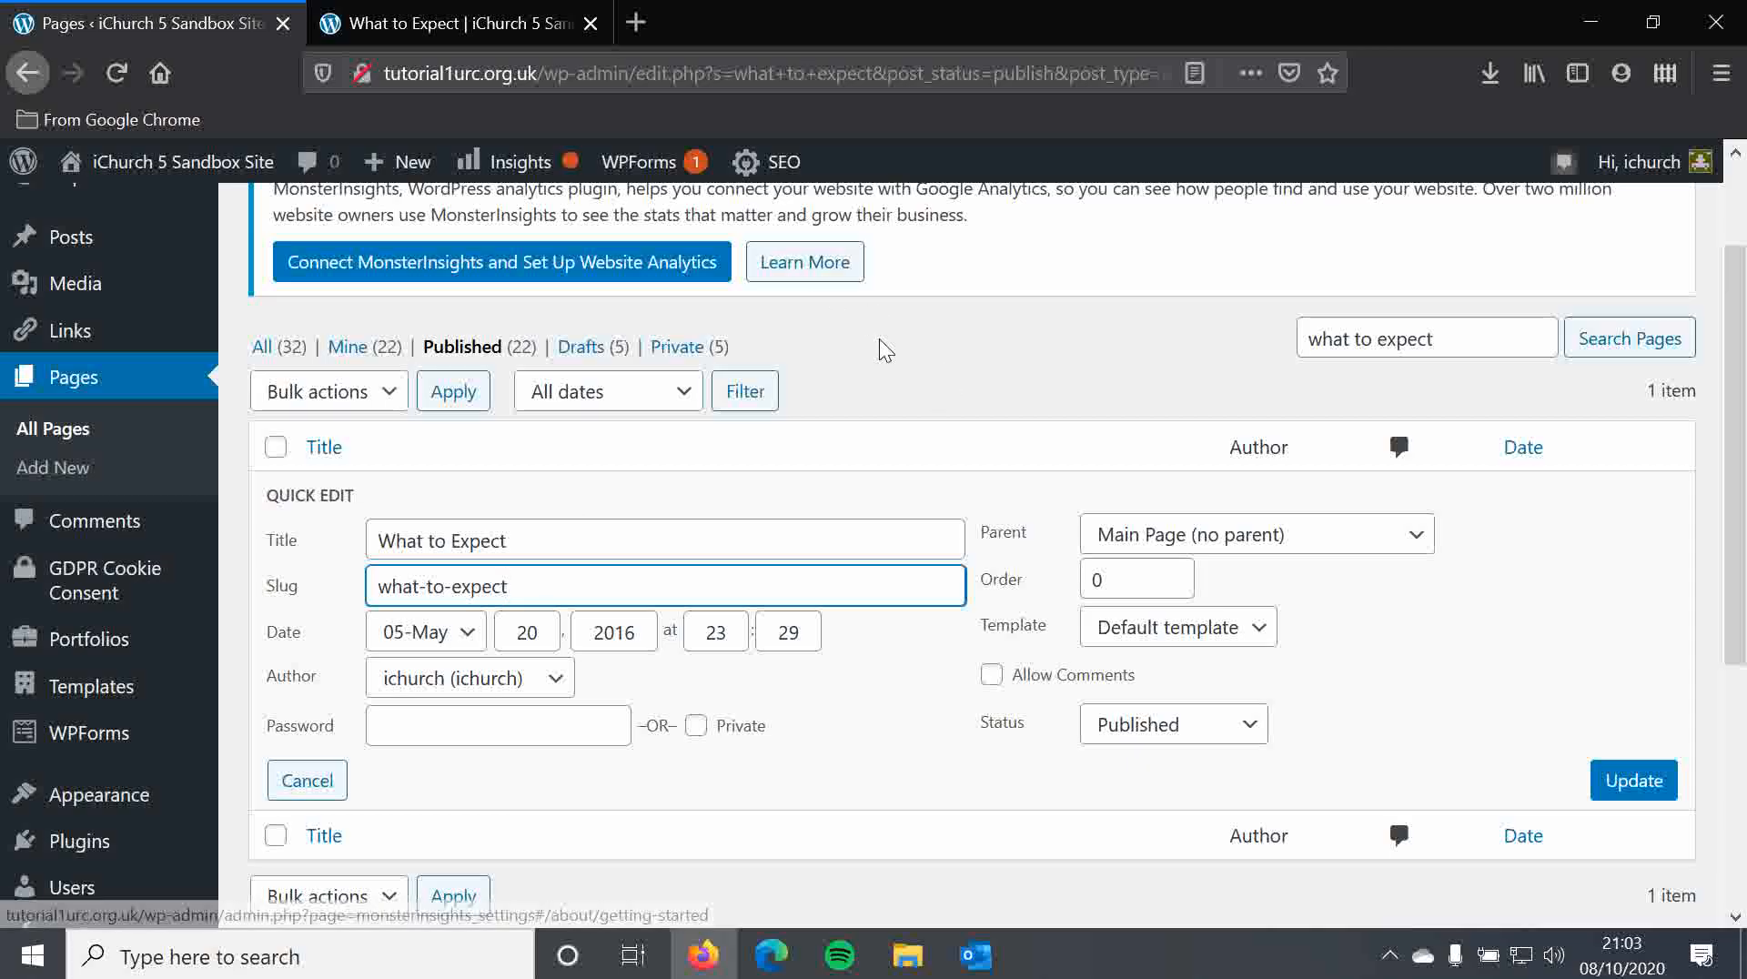
Check the live site's About menu entries, then return to the Quick Edit form
{"action": "scroll", "coordinate": [892, 348], "scroll_direction": "down", "scroll_amount": 2}
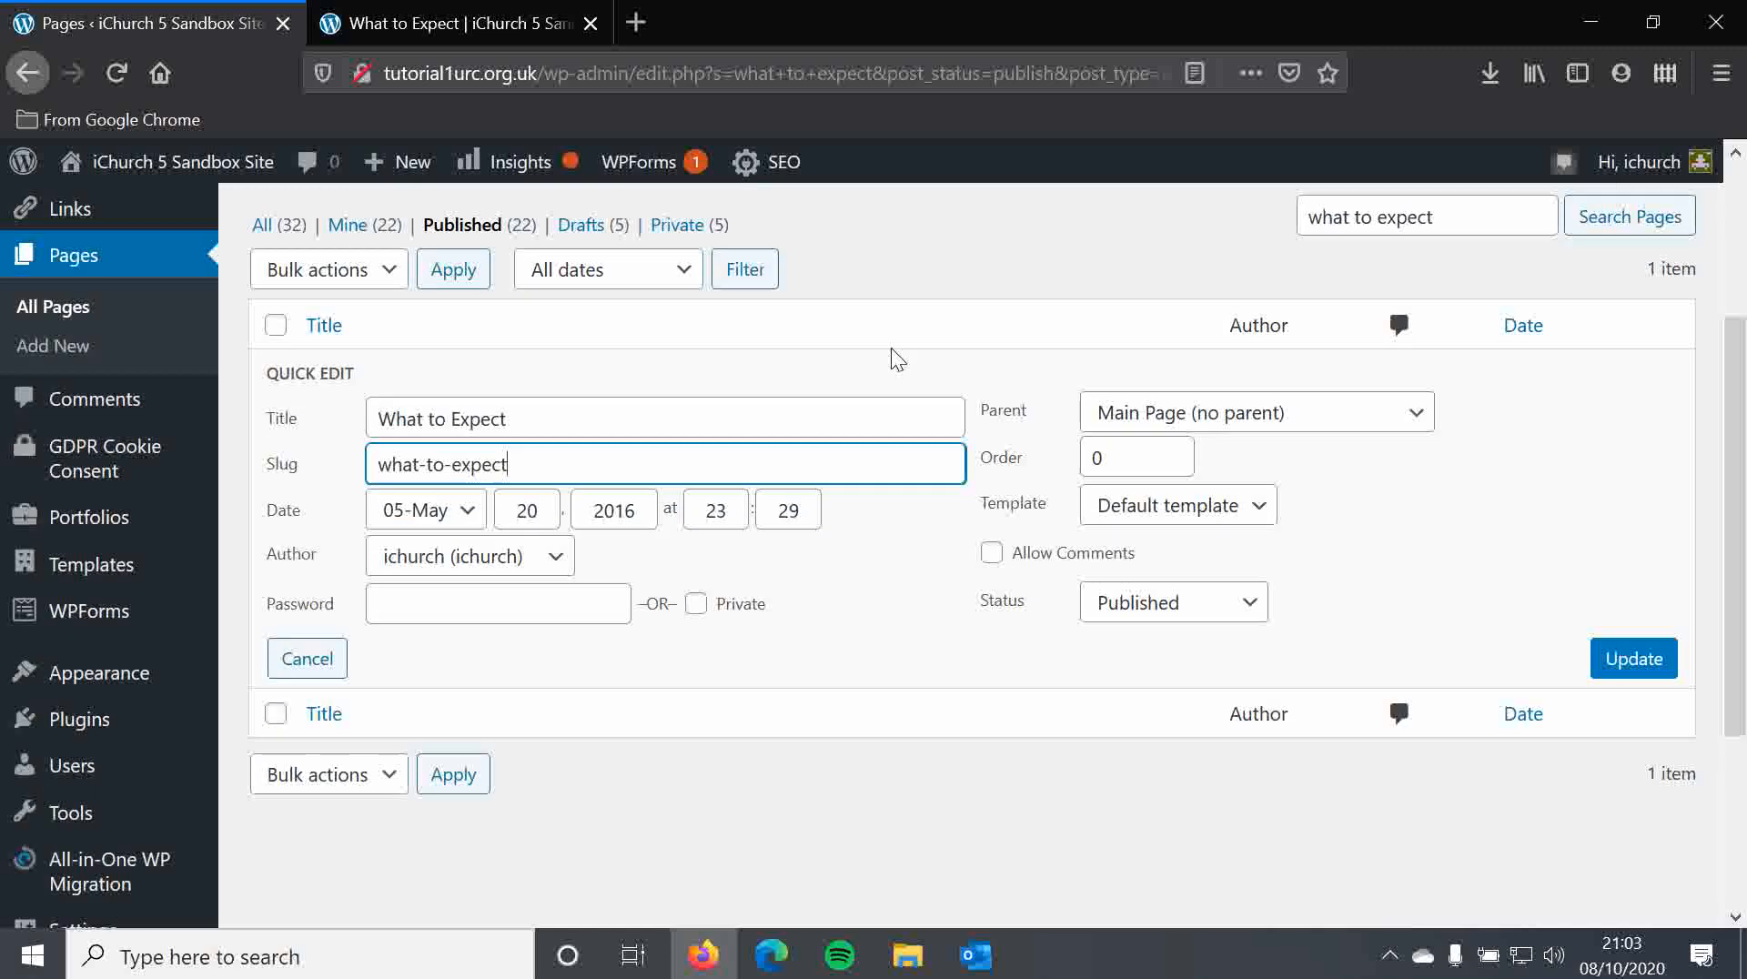
{"action": "left_click", "coordinate": [511, 20]}
{"action": "mouse_move", "coordinate": [240, 245]}
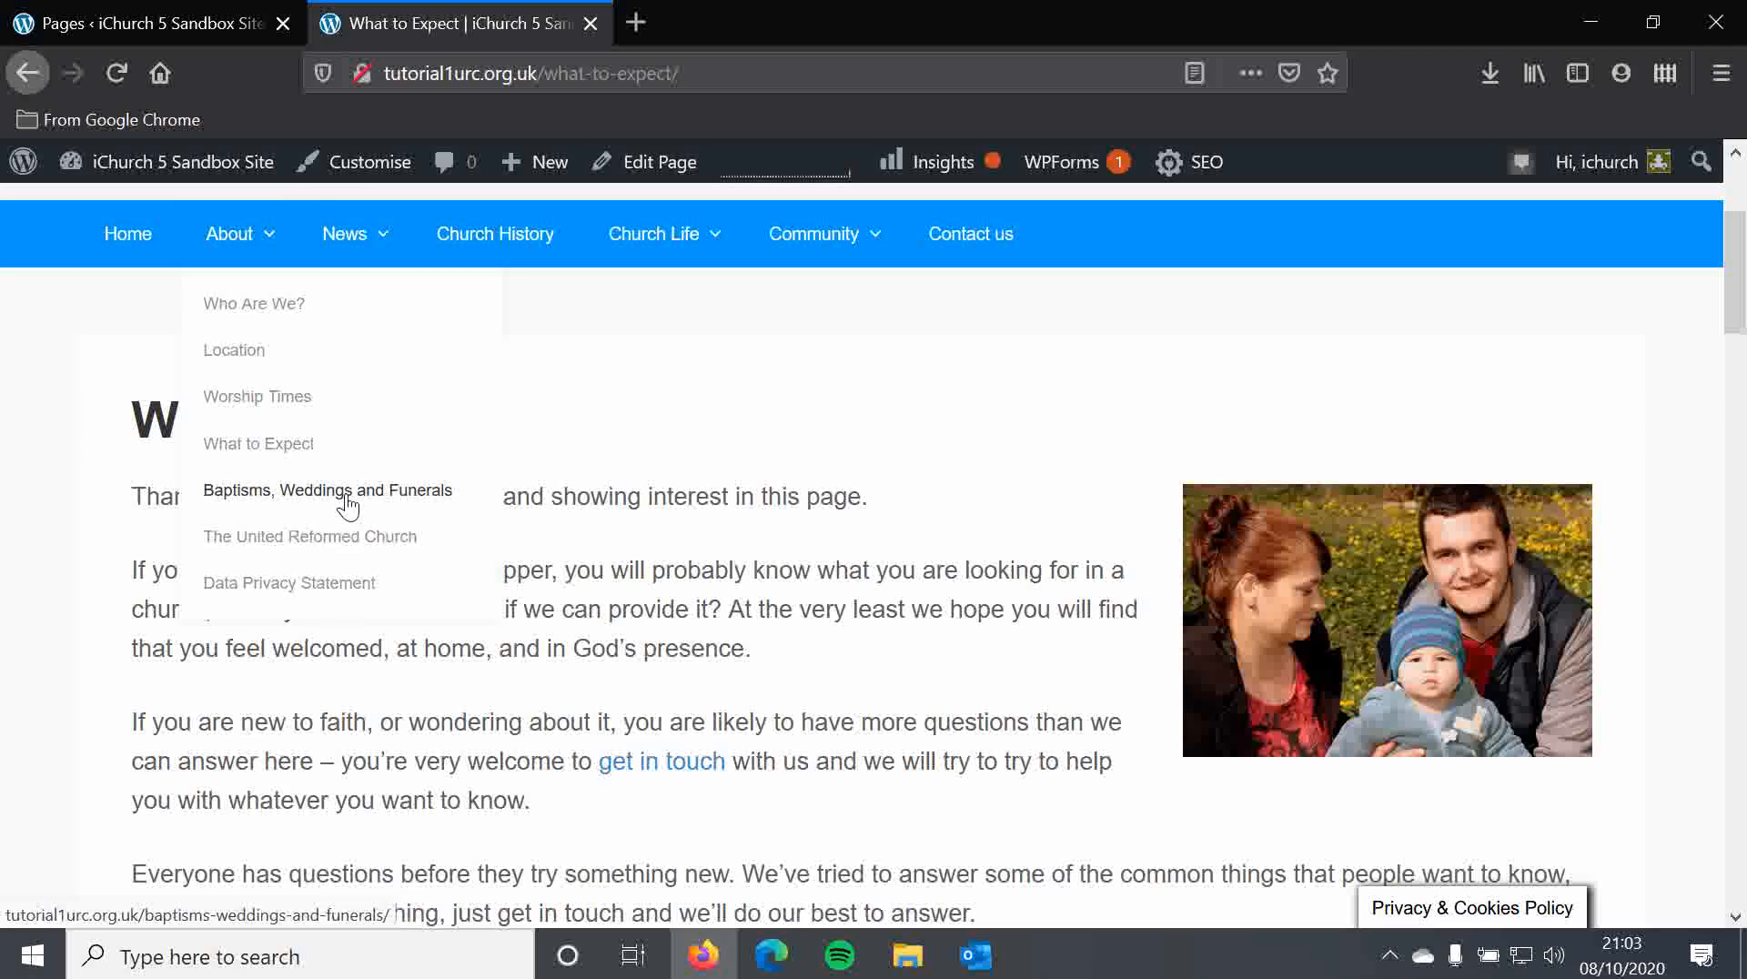
{"action": "left_click", "coordinate": [168, 18]}
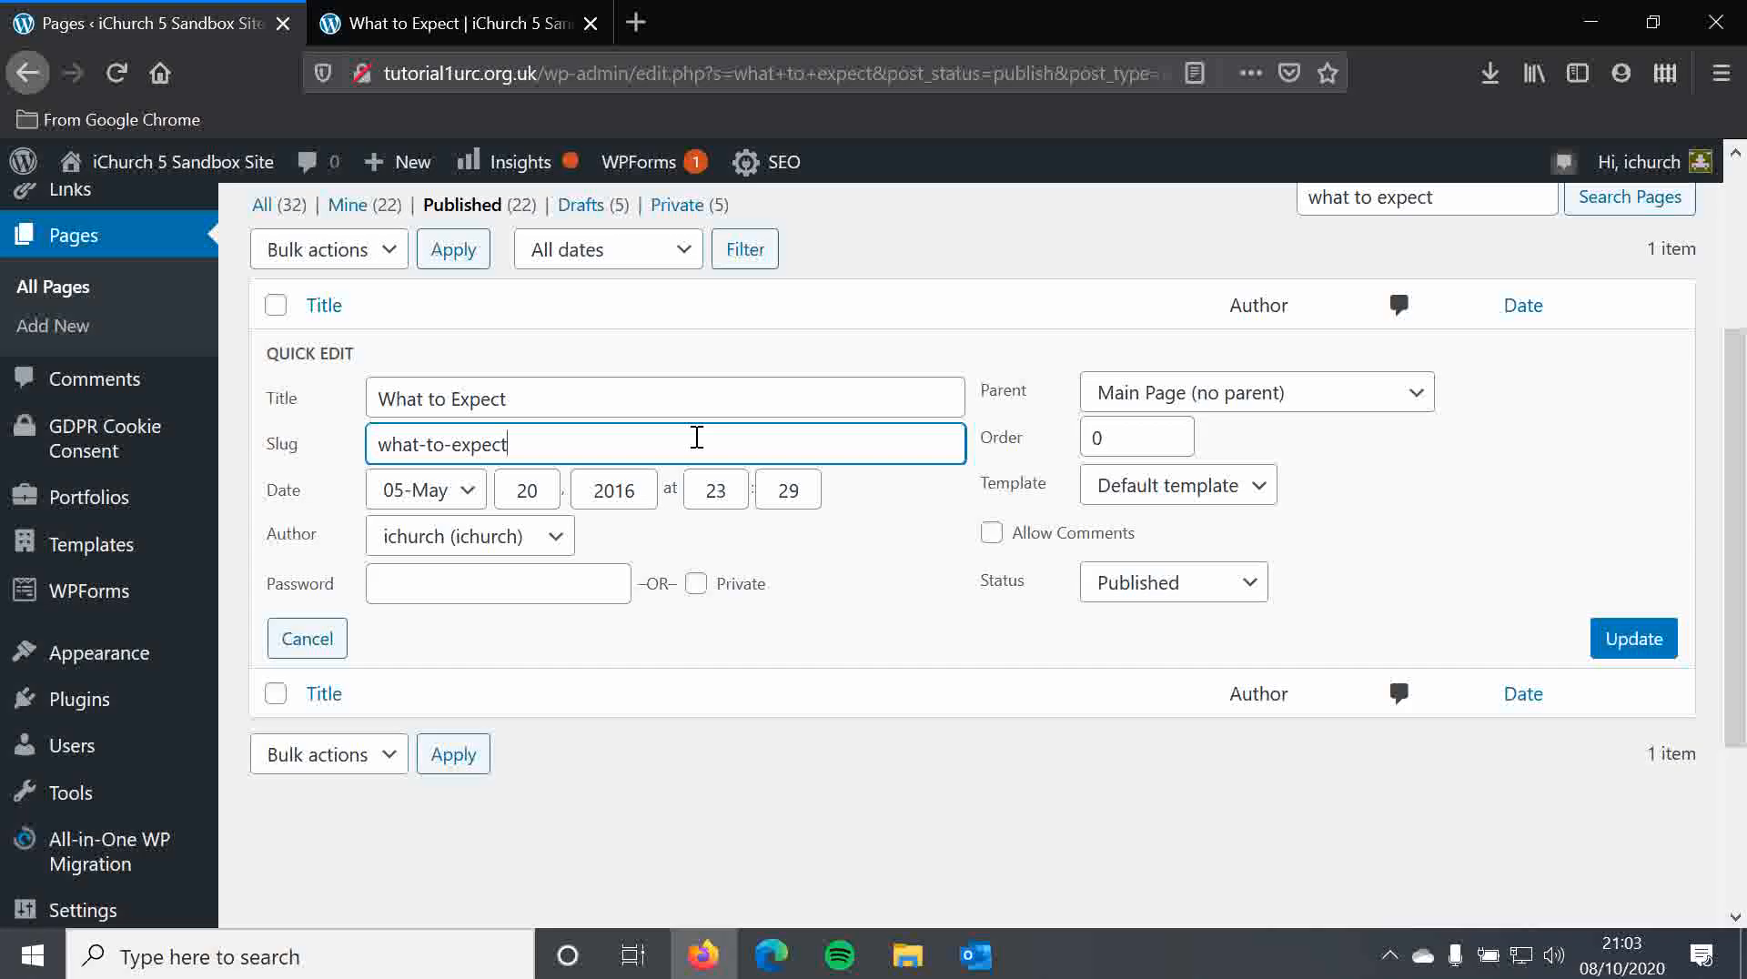
Examine the page's title field and the available publication status options in Quick Edit, keeping Published
{"action": "left_click", "coordinate": [593, 401]}
{"action": "left_click", "coordinate": [569, 358]}
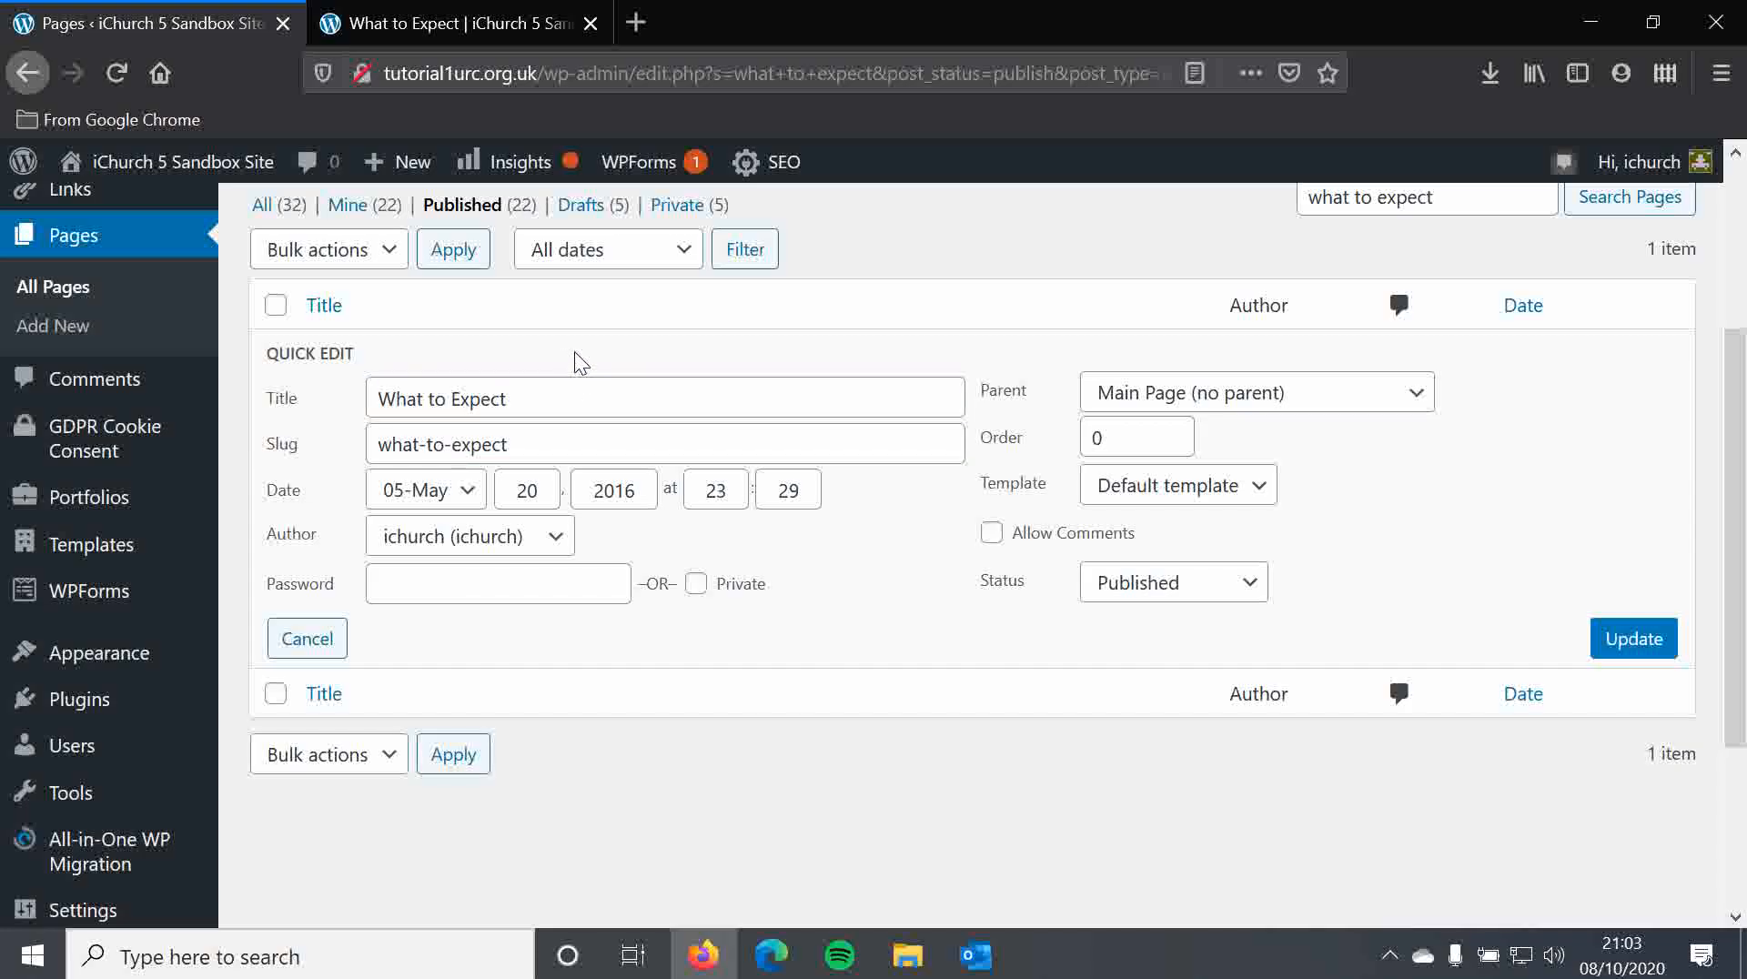
{"action": "left_click", "coordinate": [1130, 583]}
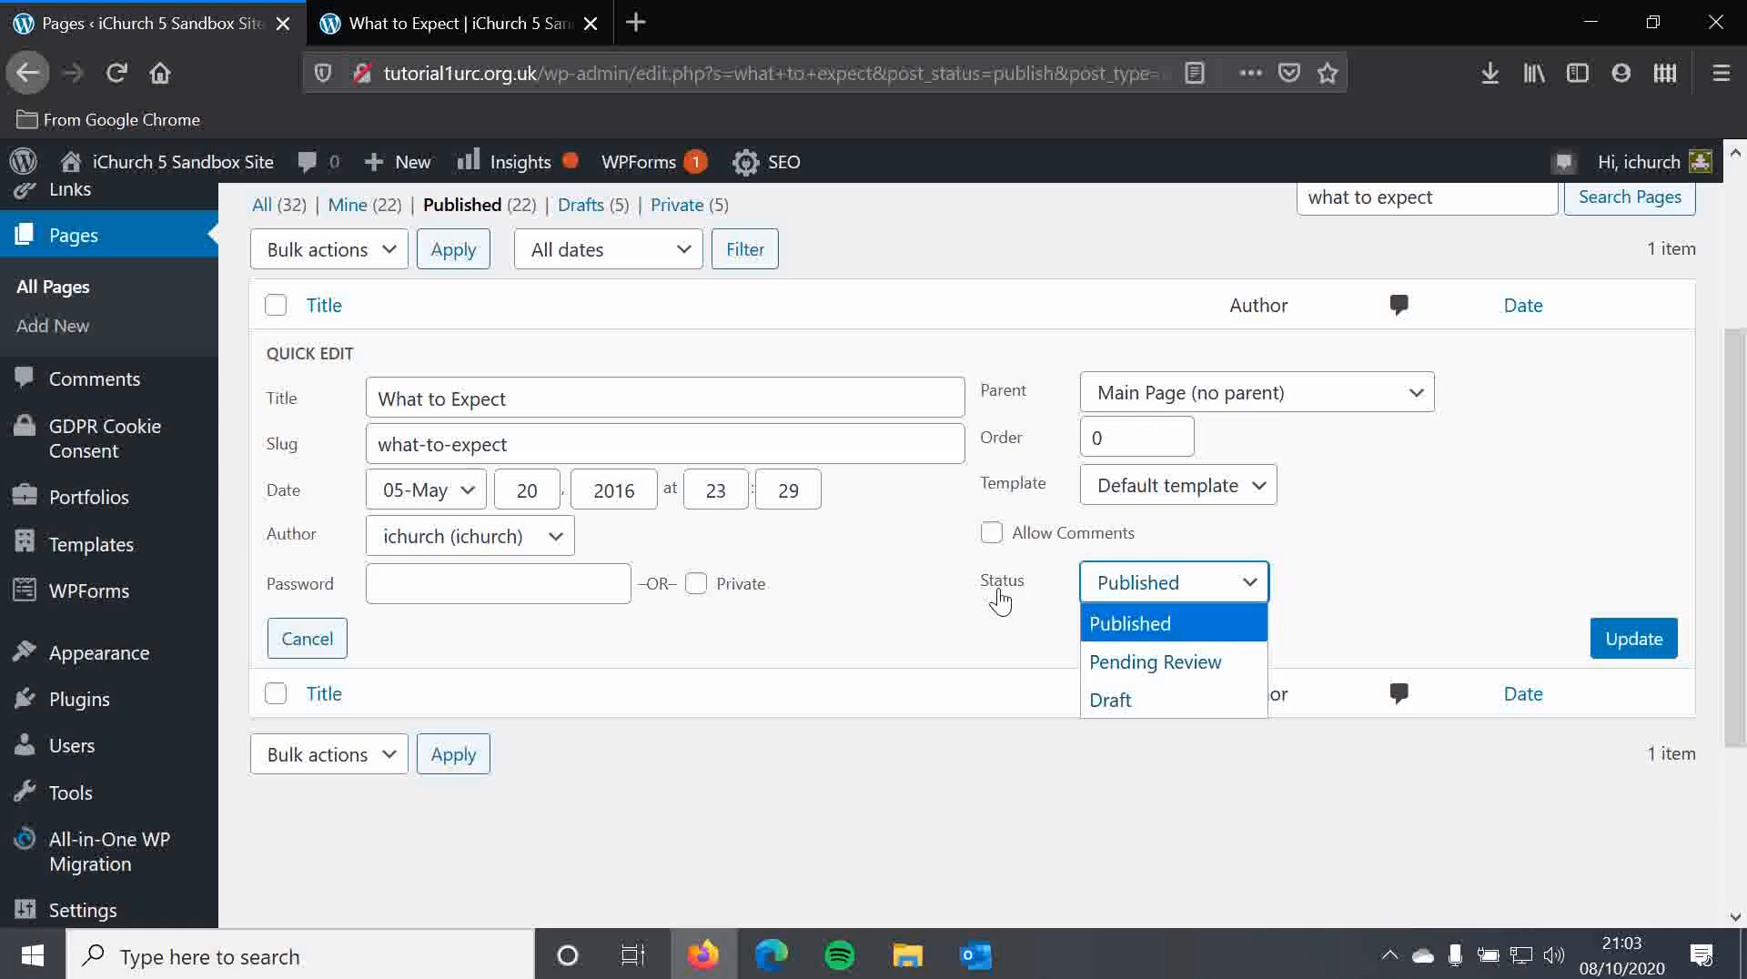
{"action": "left_click", "coordinate": [1369, 579]}
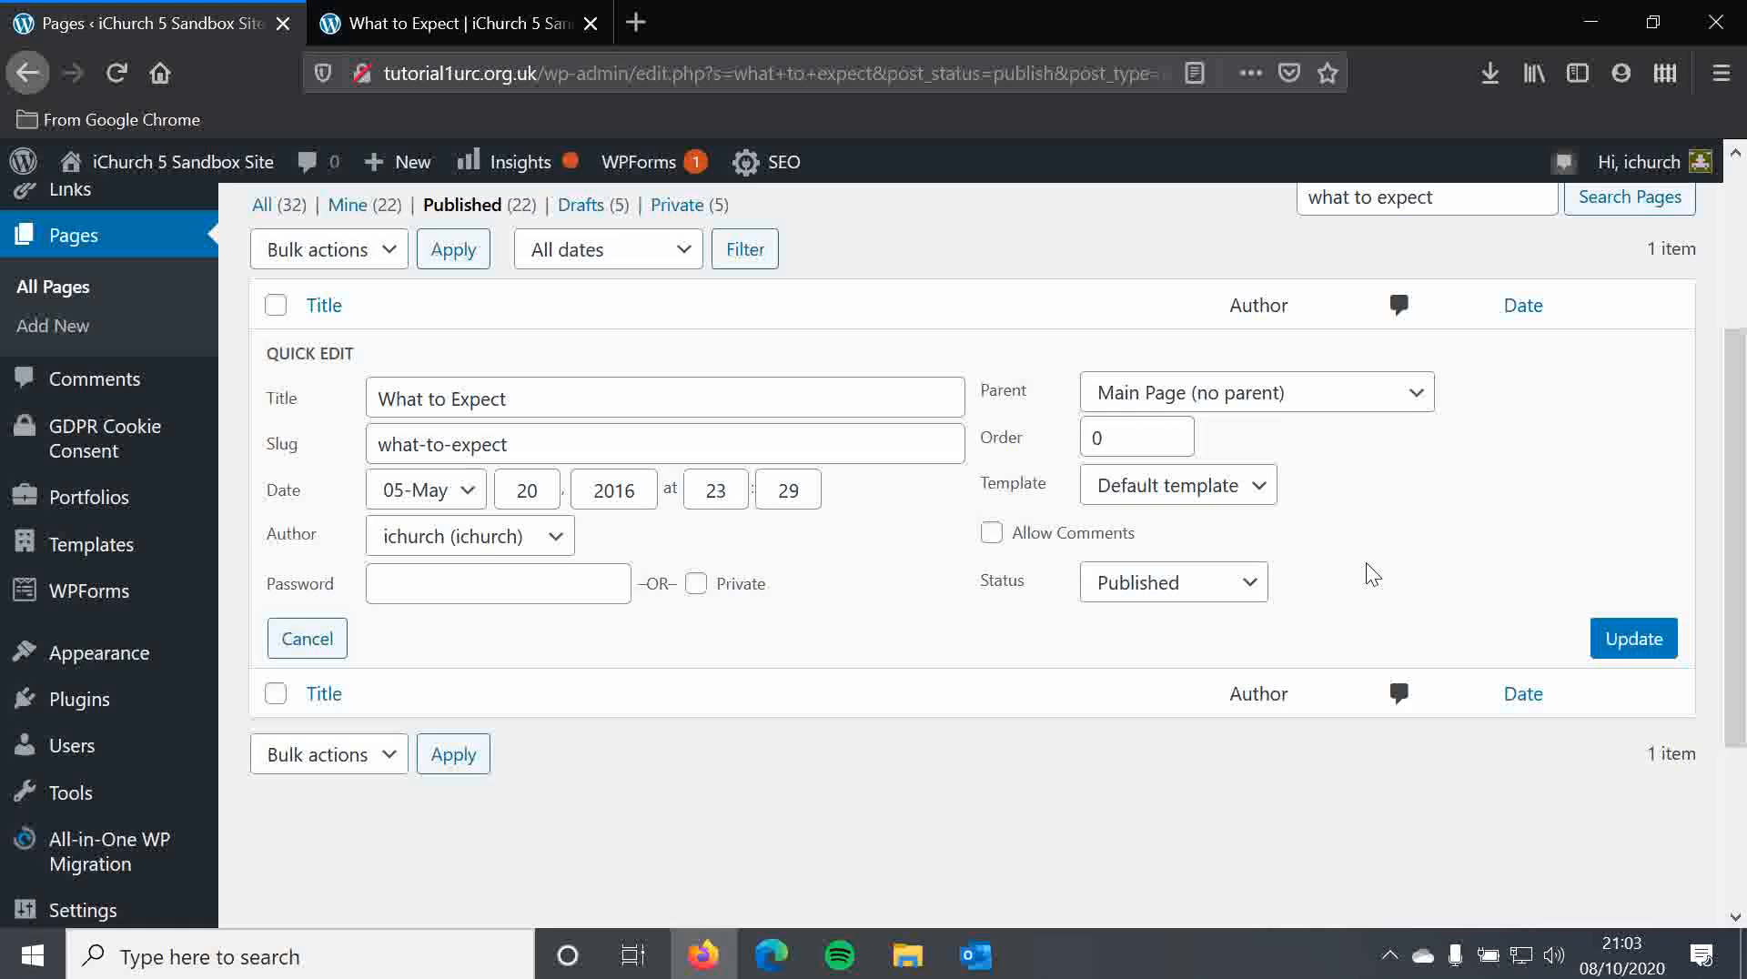
{"action": "left_click", "coordinate": [1245, 587]}
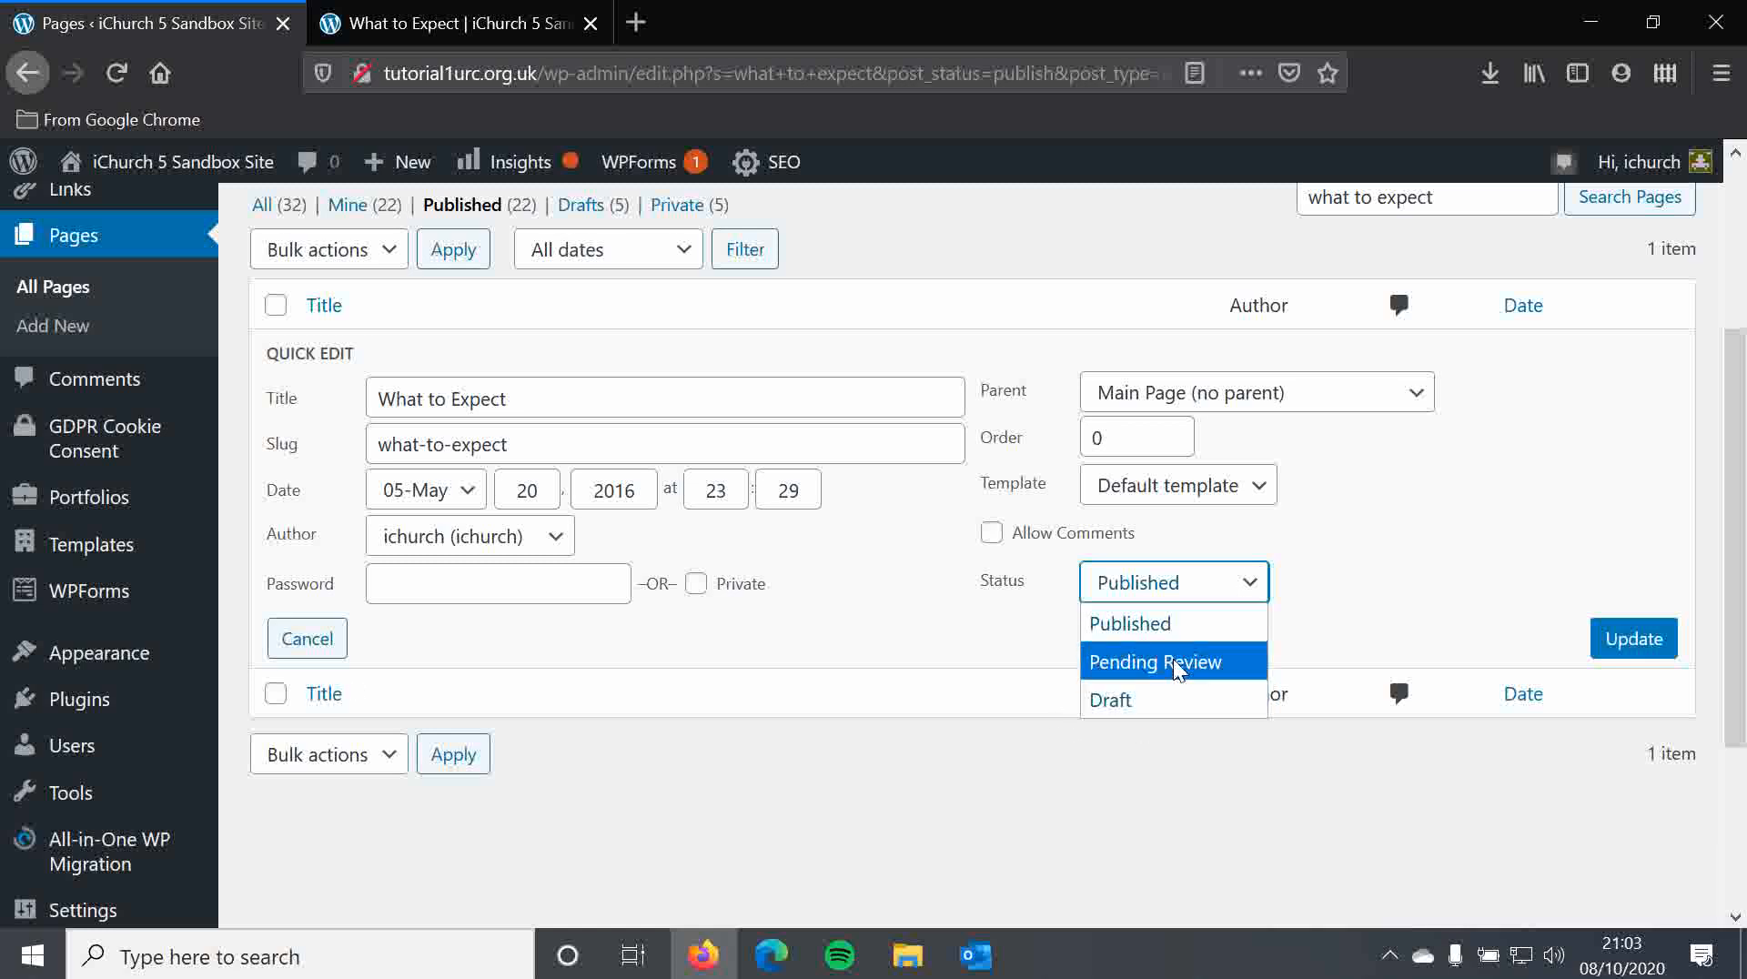
{"action": "left_click", "coordinate": [1335, 560]}
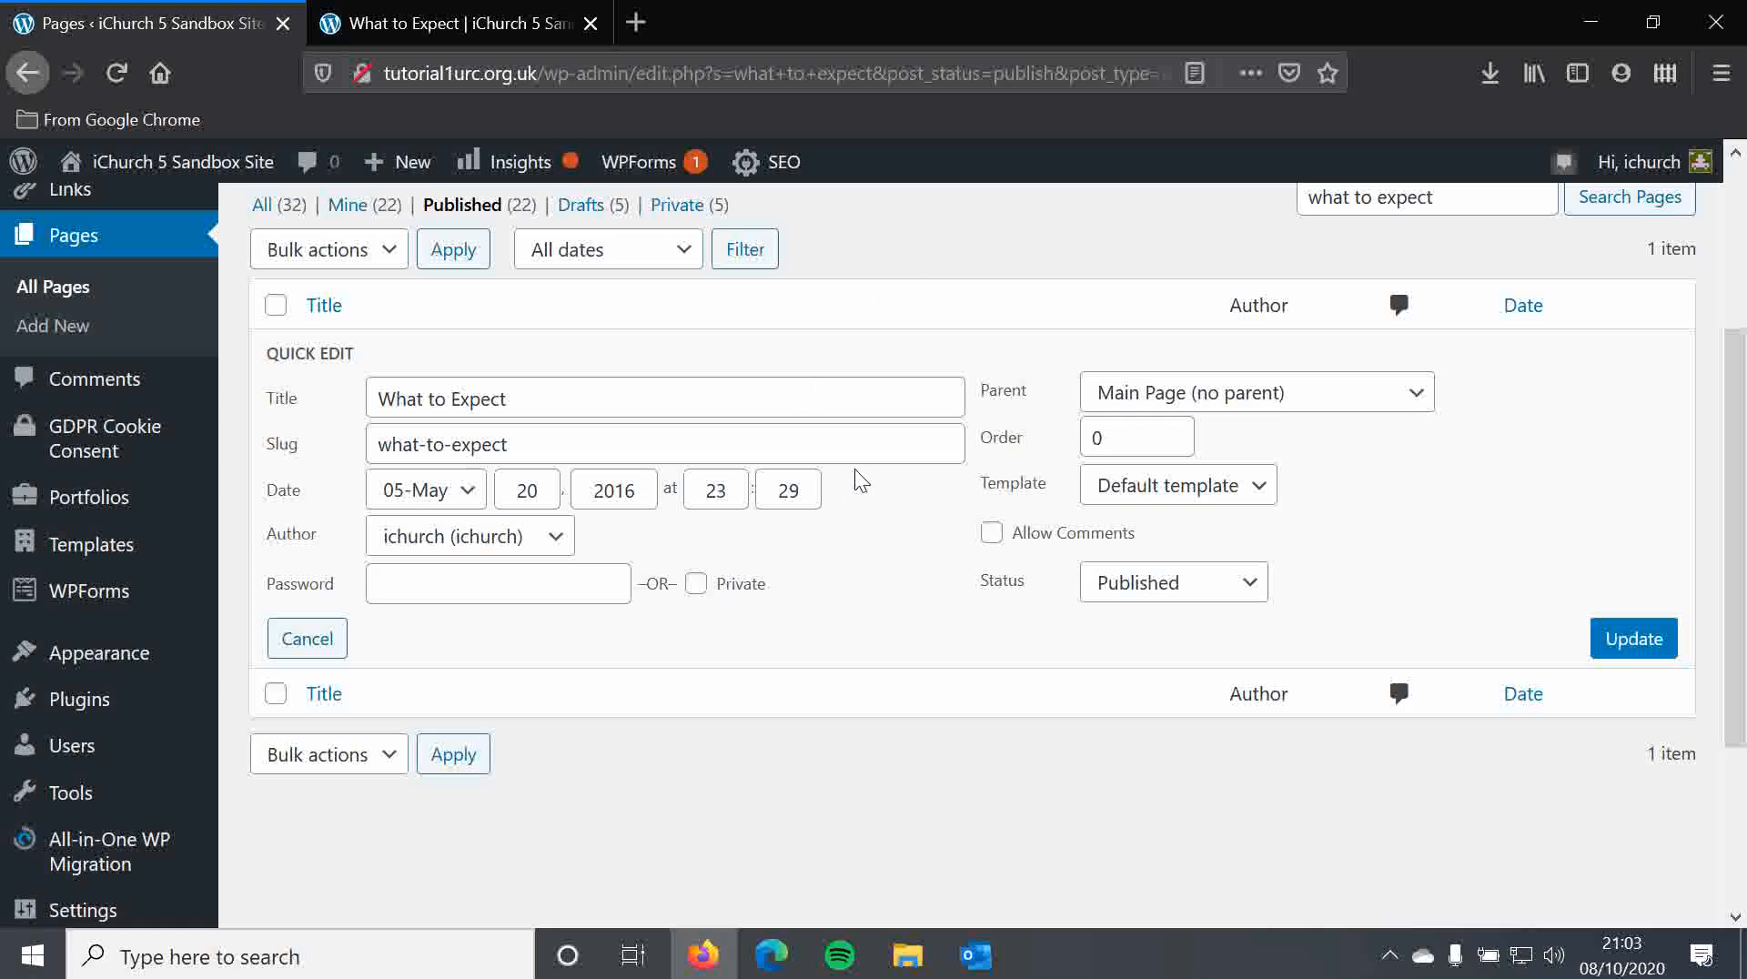
Try the Private option in Quick Edit, clear it again and visit the empty password field
{"action": "left_click", "coordinate": [696, 585]}
{"action": "left_click", "coordinate": [696, 585]}
{"action": "left_click", "coordinate": [440, 579]}
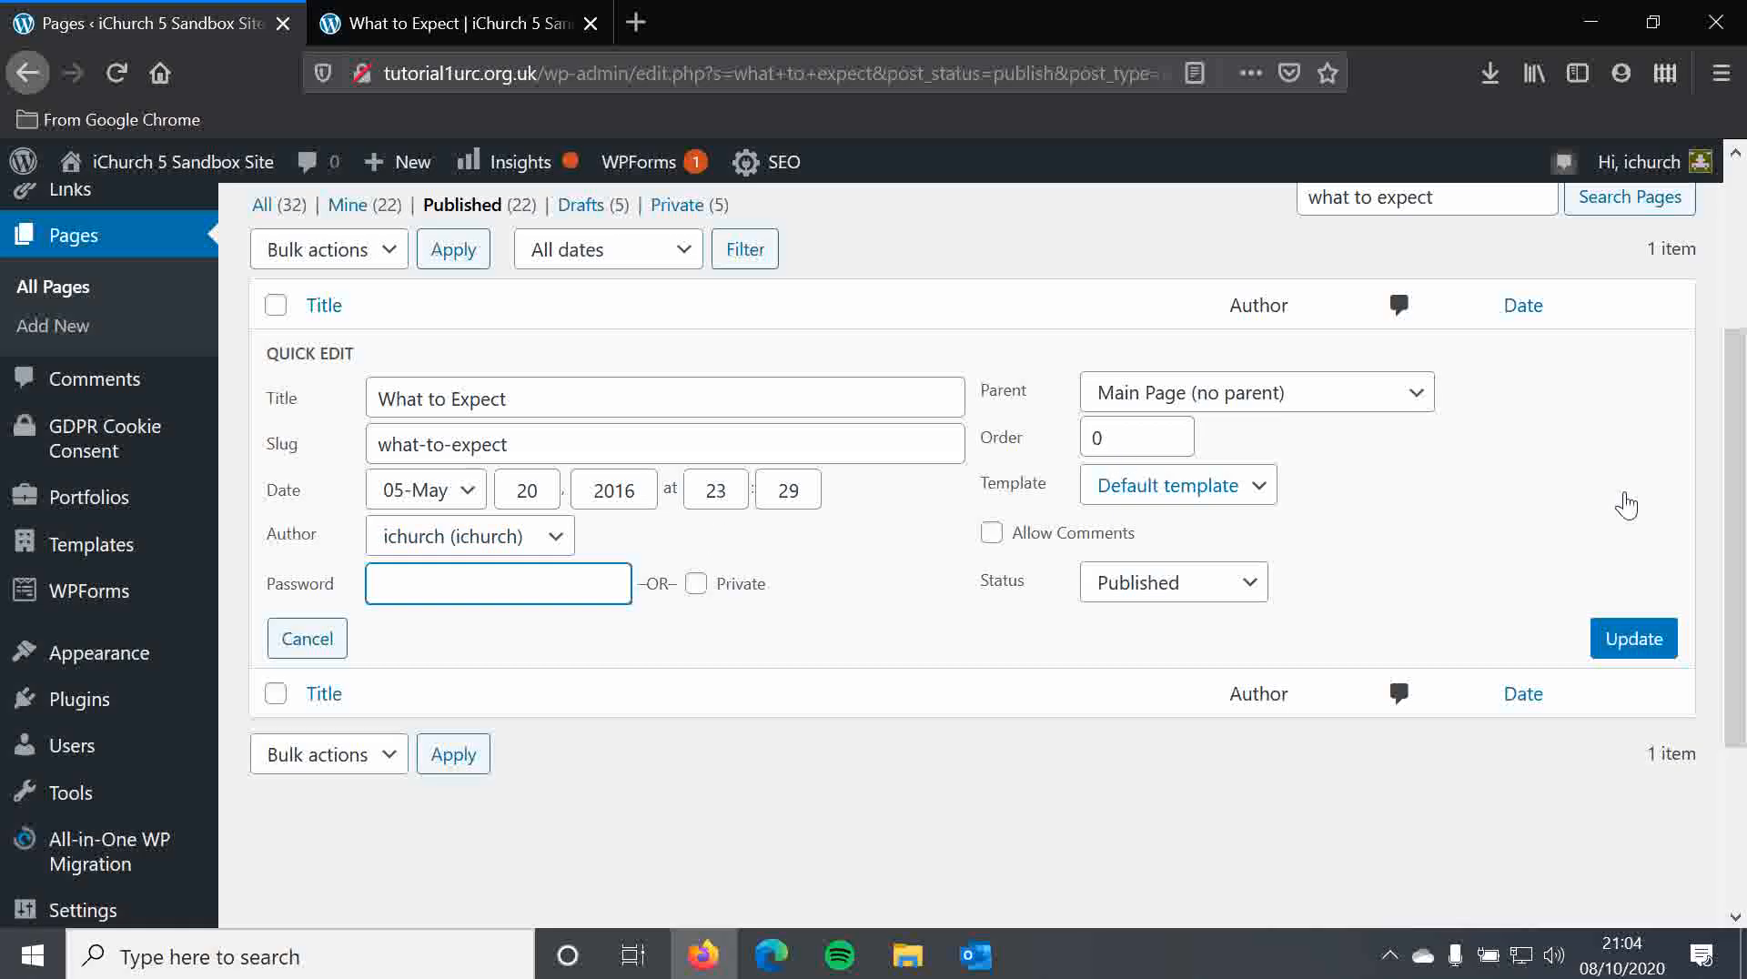
{"action": "left_click", "coordinate": [1014, 336]}
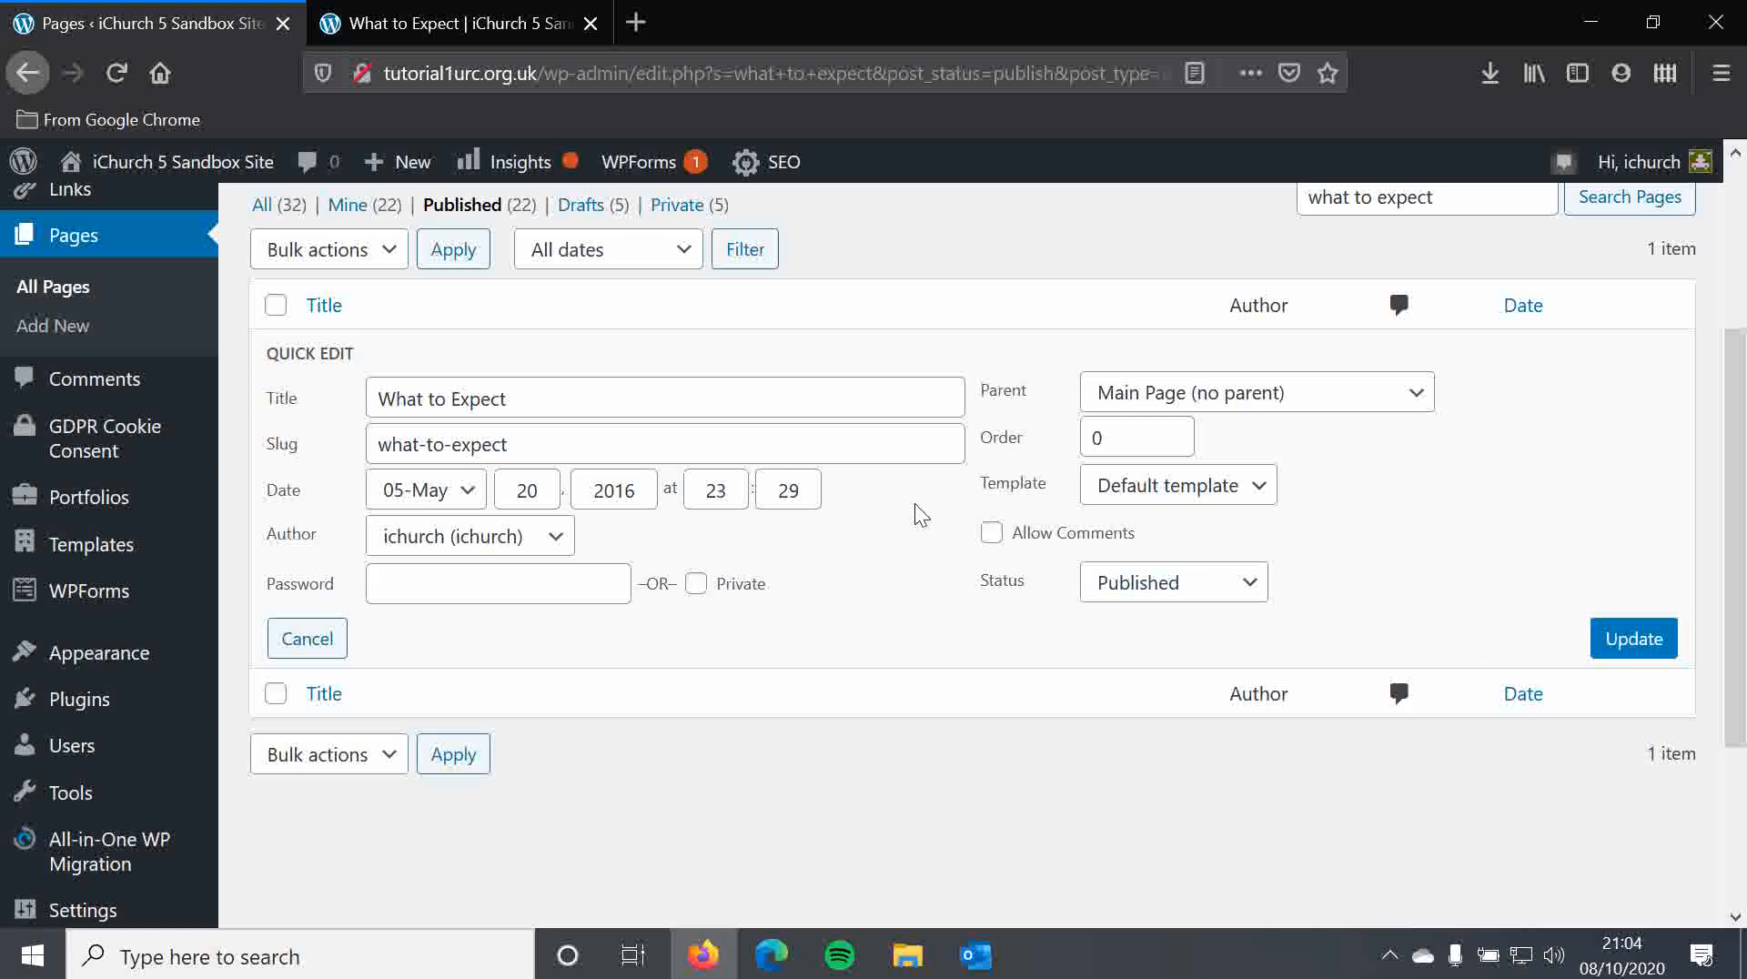
Update the What to Expect page from Quick Edit, check the live page and return to the page list
{"action": "left_click", "coordinate": [1638, 640]}
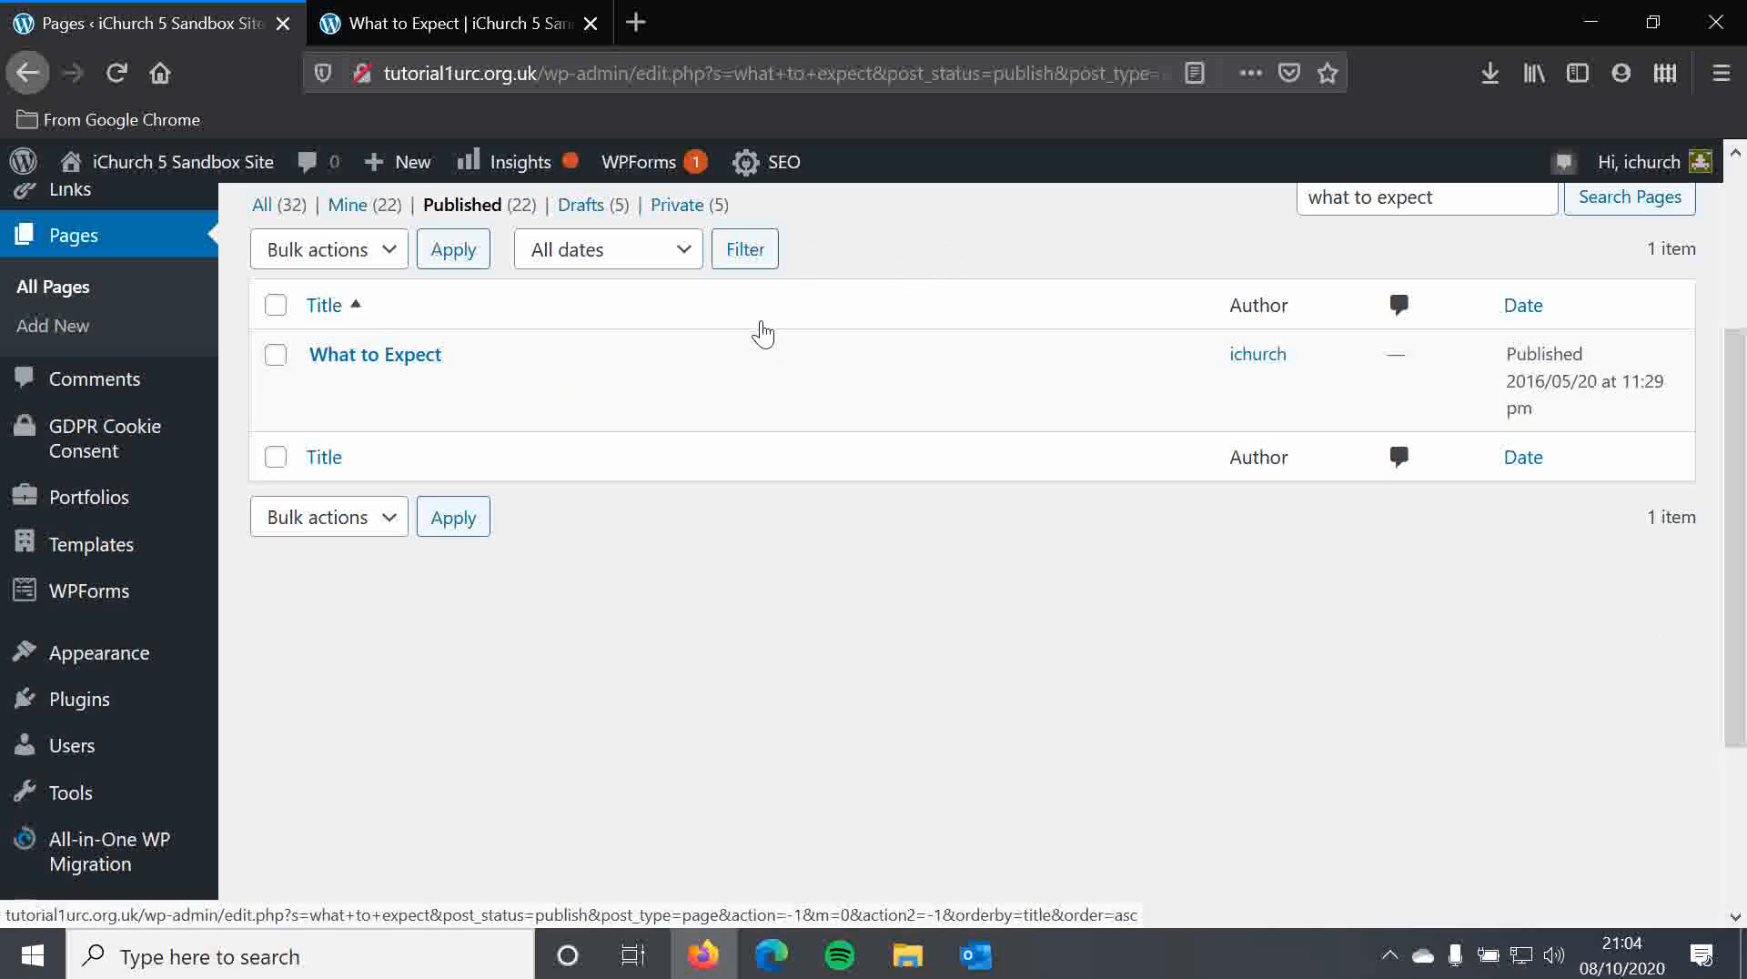
{"action": "left_click", "coordinate": [485, 27]}
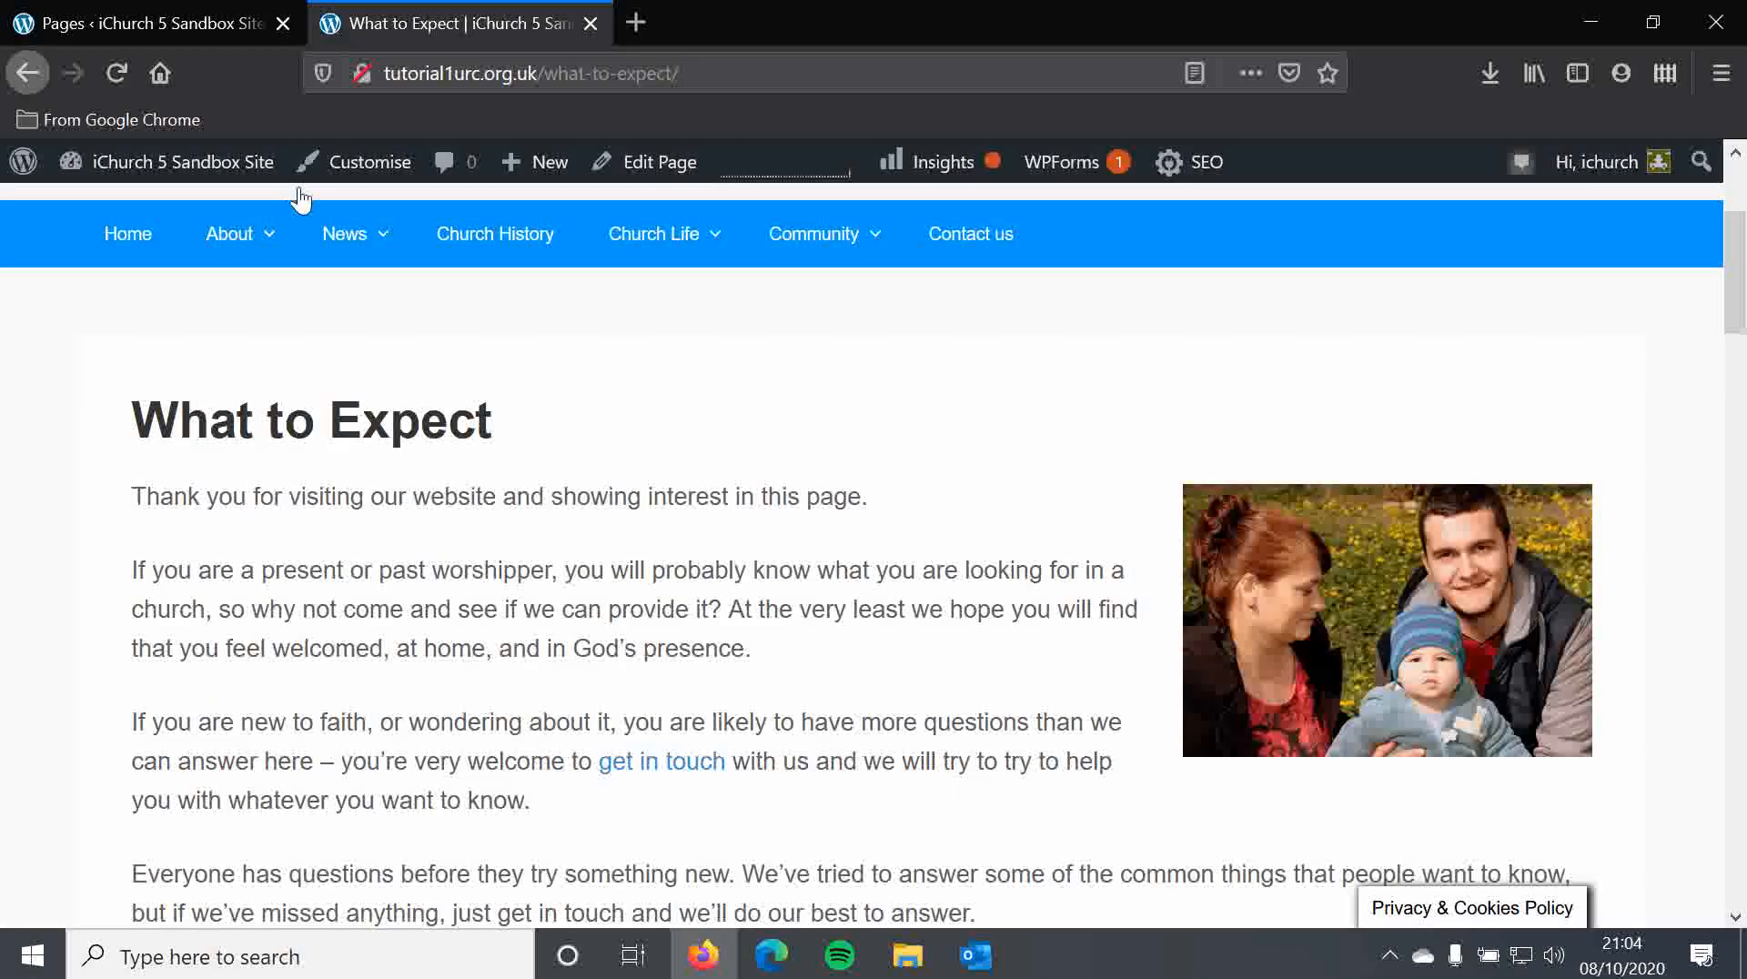
{"action": "left_click", "coordinate": [217, 20]}
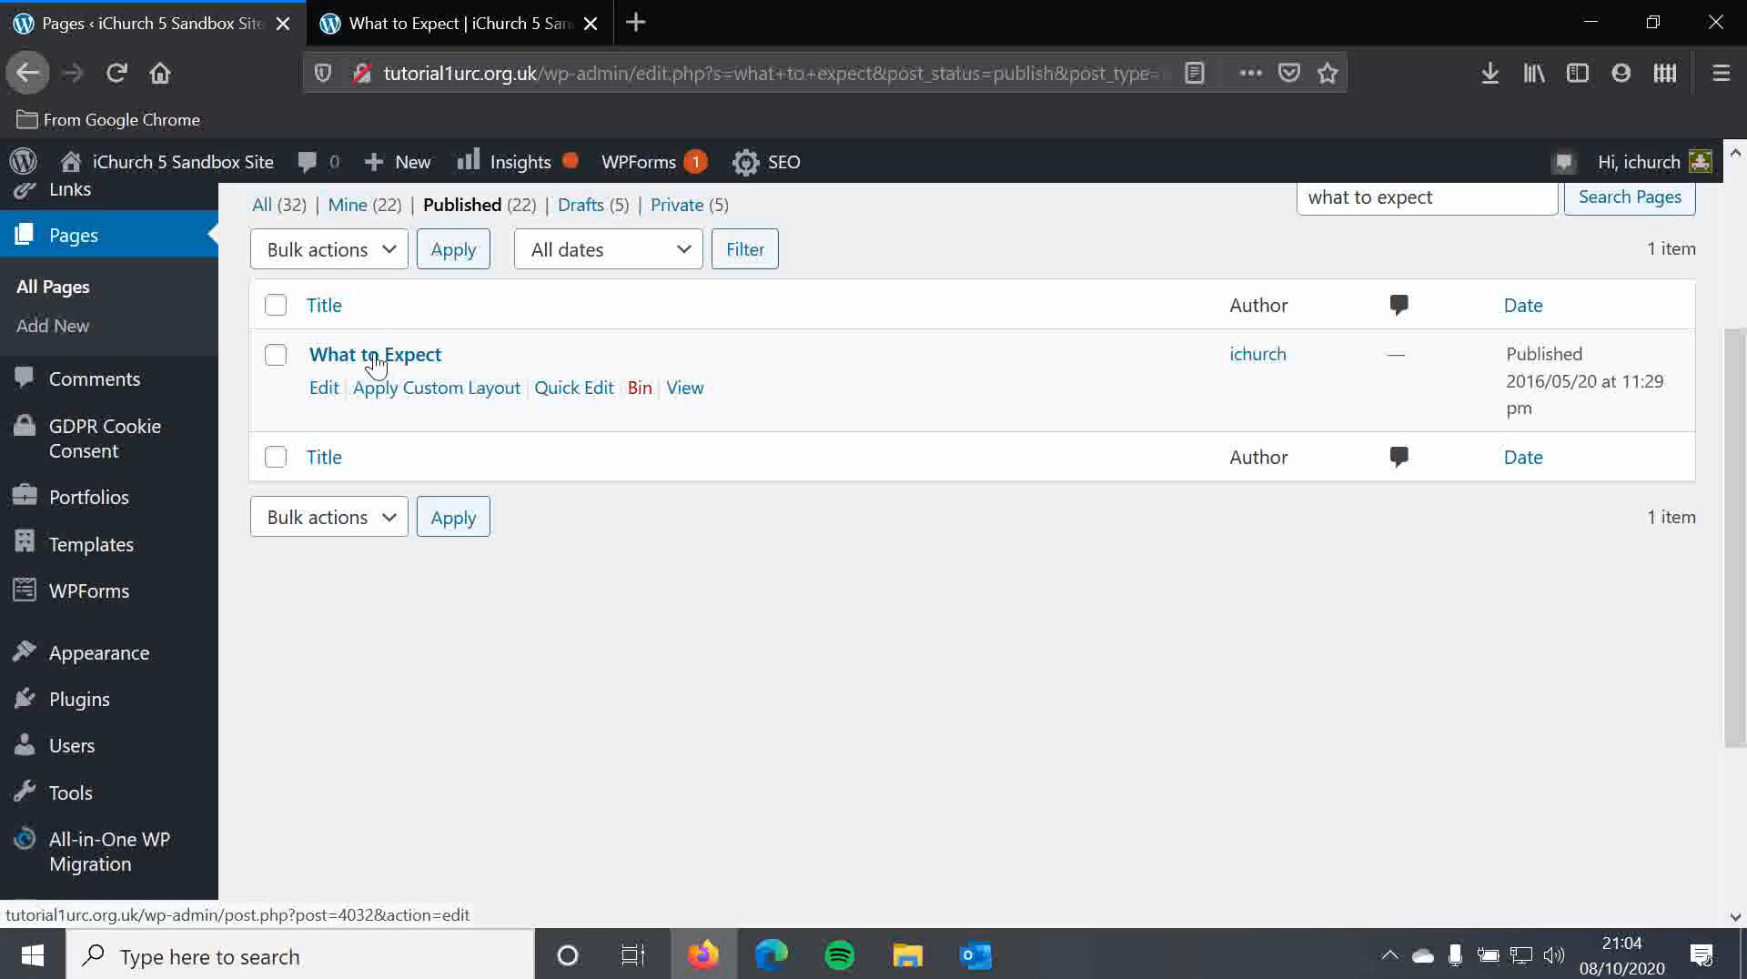
Open the What to Expect page in the full block editor and look over its content
{"action": "left_click", "coordinate": [344, 363]}
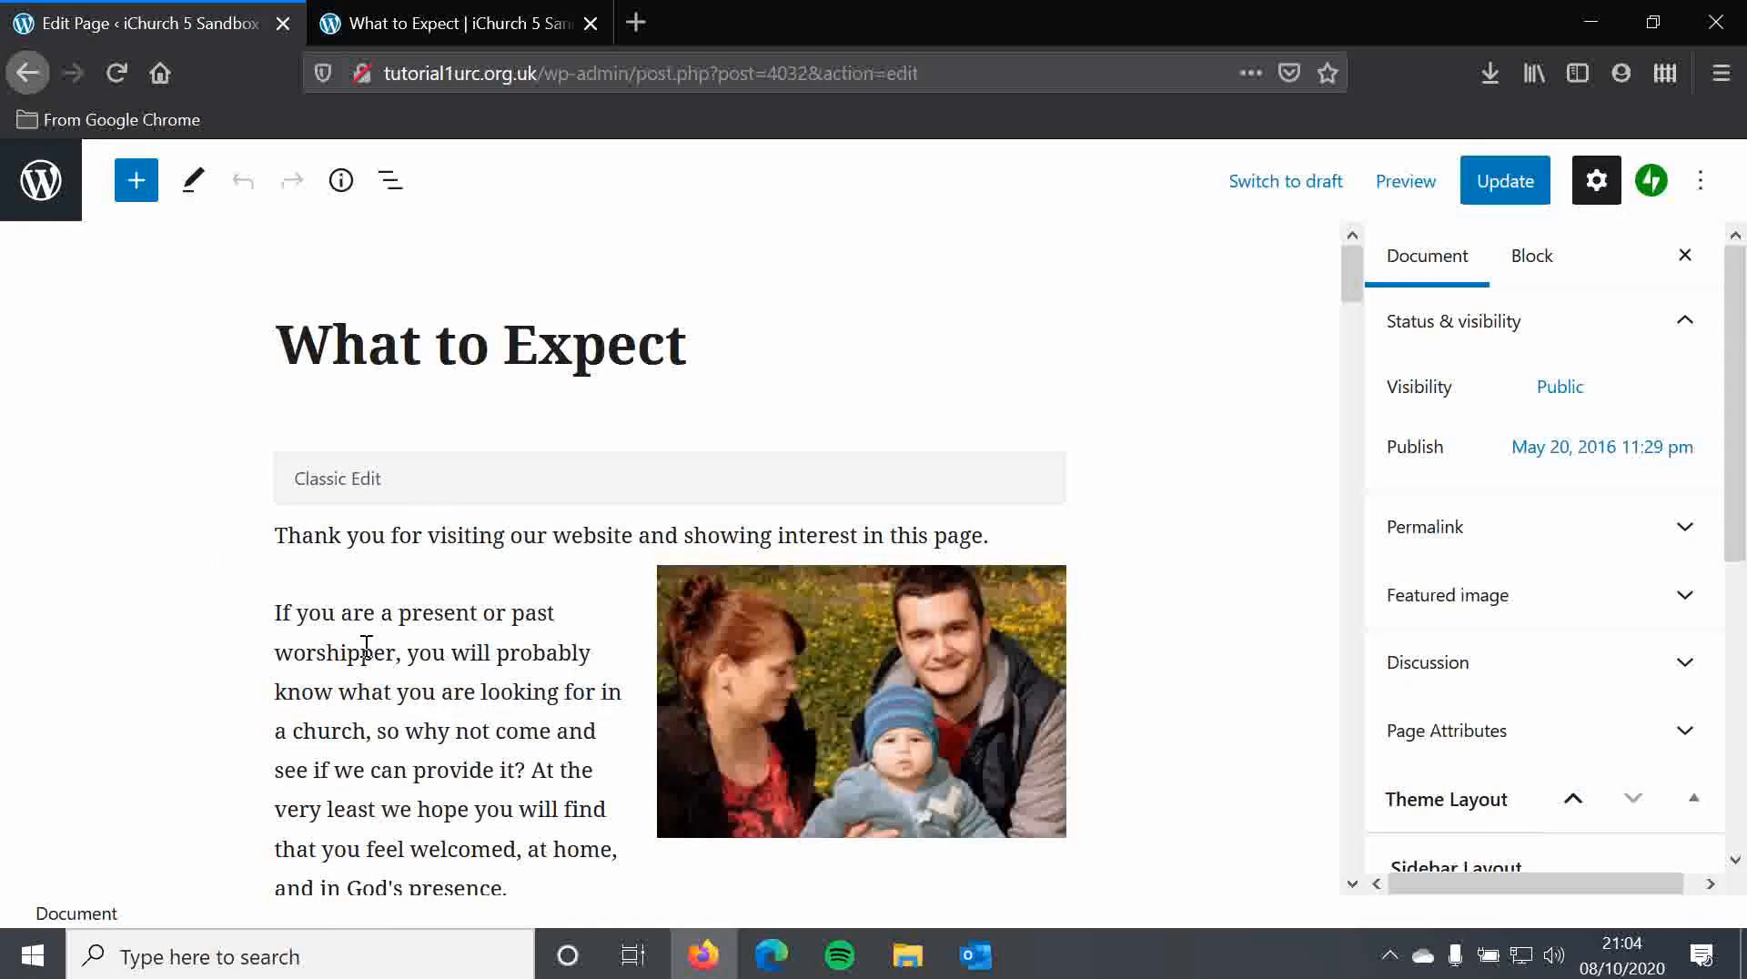
{"action": "scroll", "coordinate": [418, 612], "scroll_direction": "down", "scroll_amount": 2}
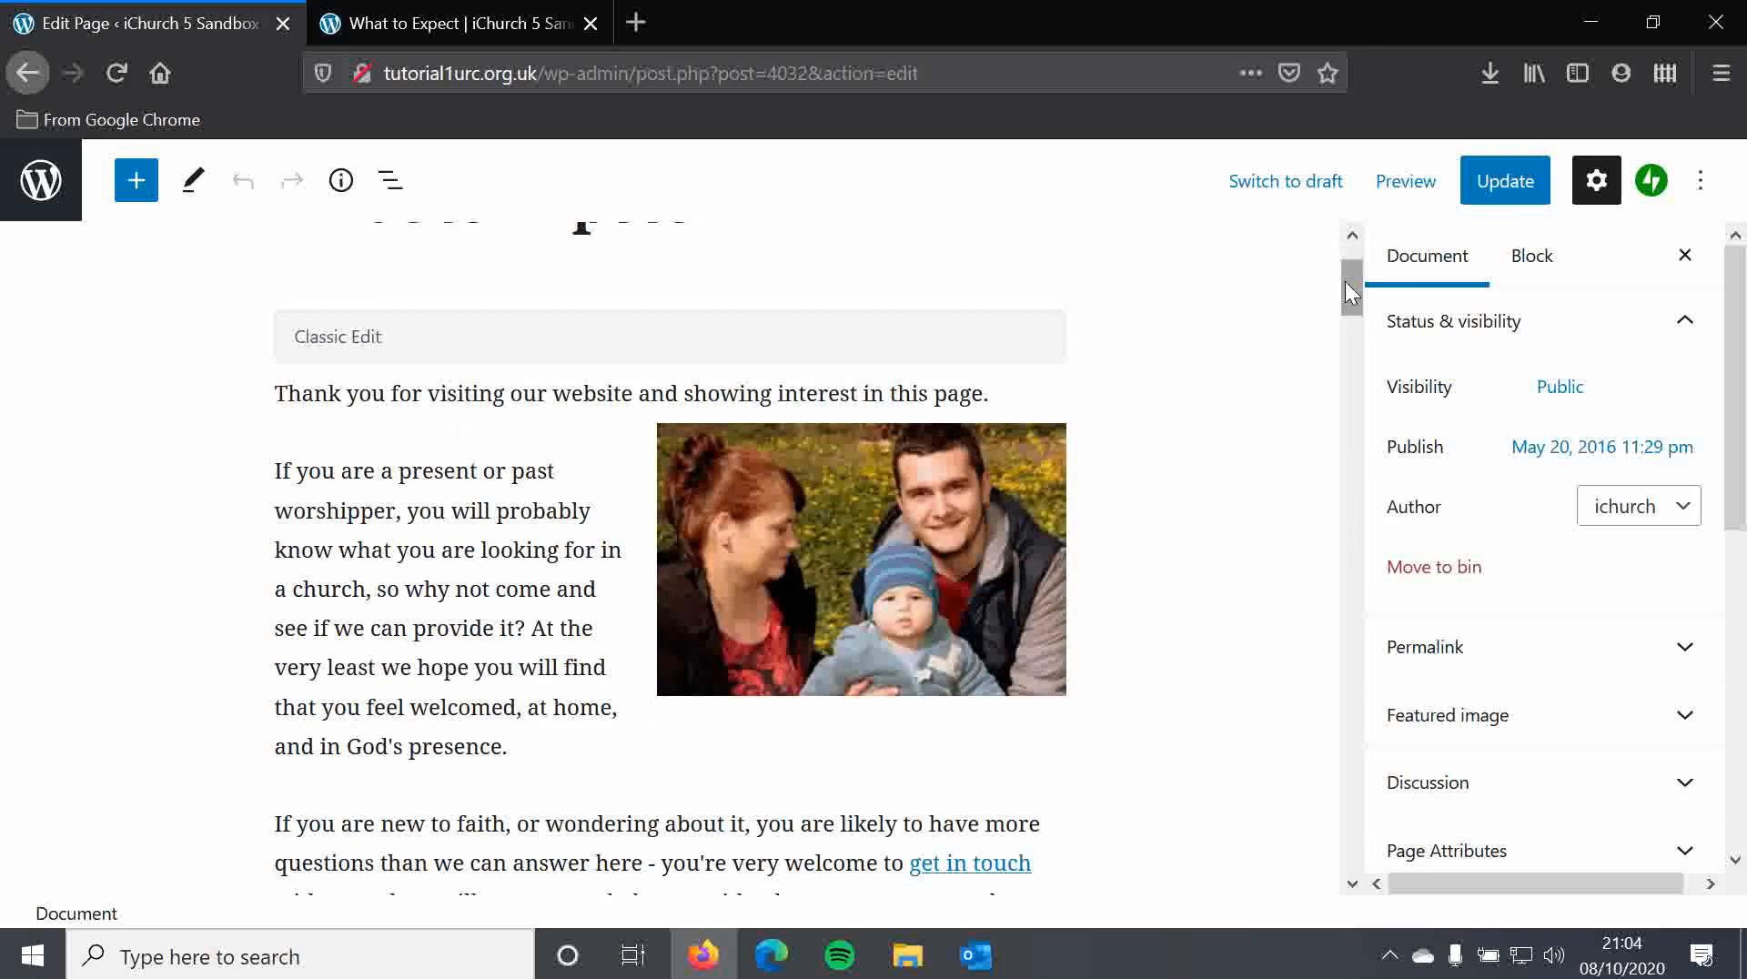
{"action": "scroll", "coordinate": [1343, 263], "scroll_direction": "up", "scroll_amount": 2}
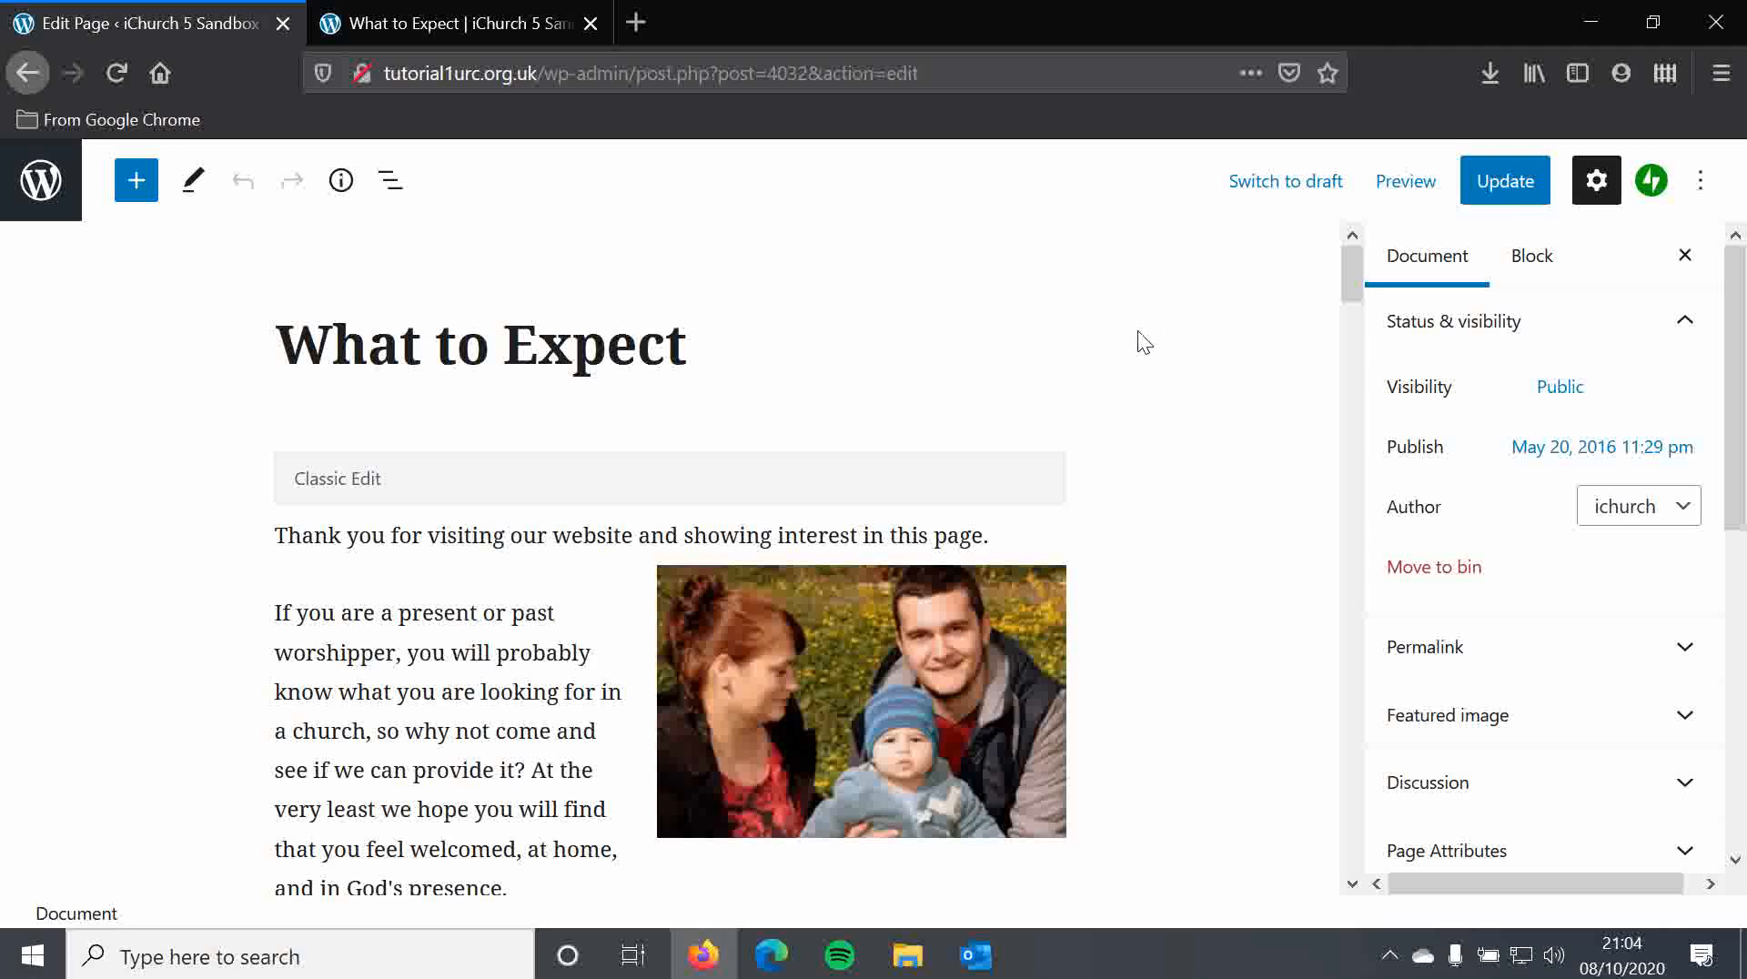
Select the page's Classic block and compare how its second paragraph wraps beside the family photo with the live page's layout
{"action": "scroll", "coordinate": [457, 628], "scroll_direction": "down", "scroll_amount": 1}
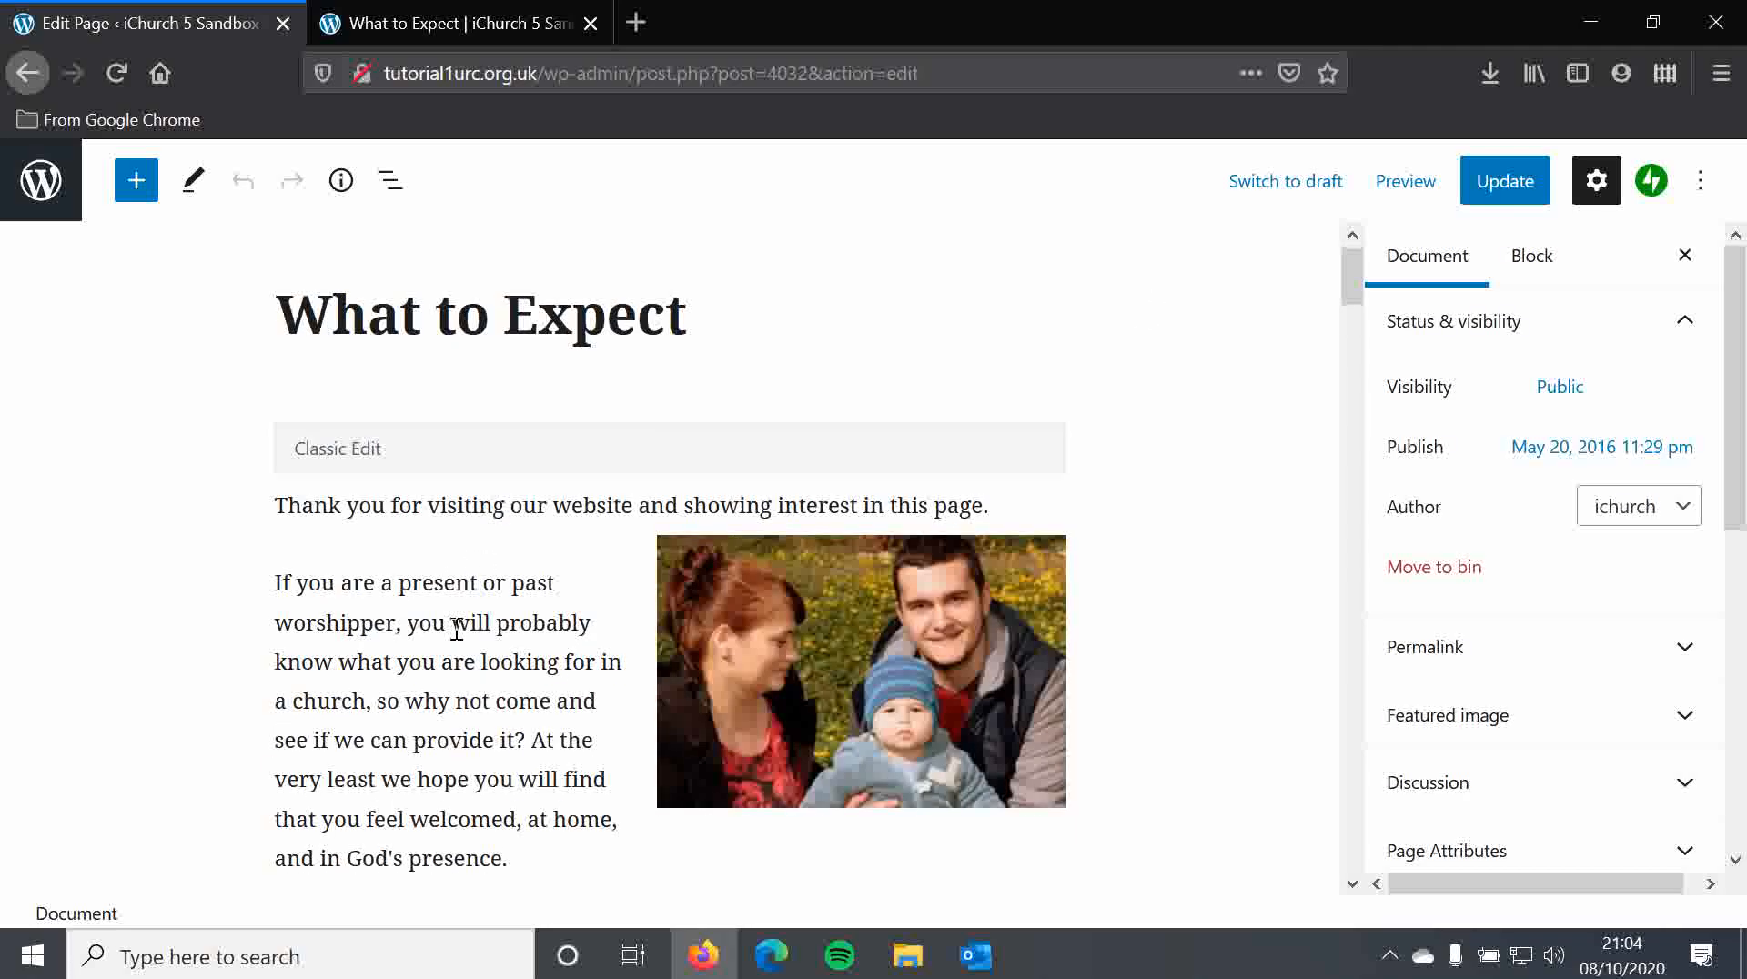
{"action": "scroll", "coordinate": [457, 628], "scroll_direction": "down", "scroll_amount": 3}
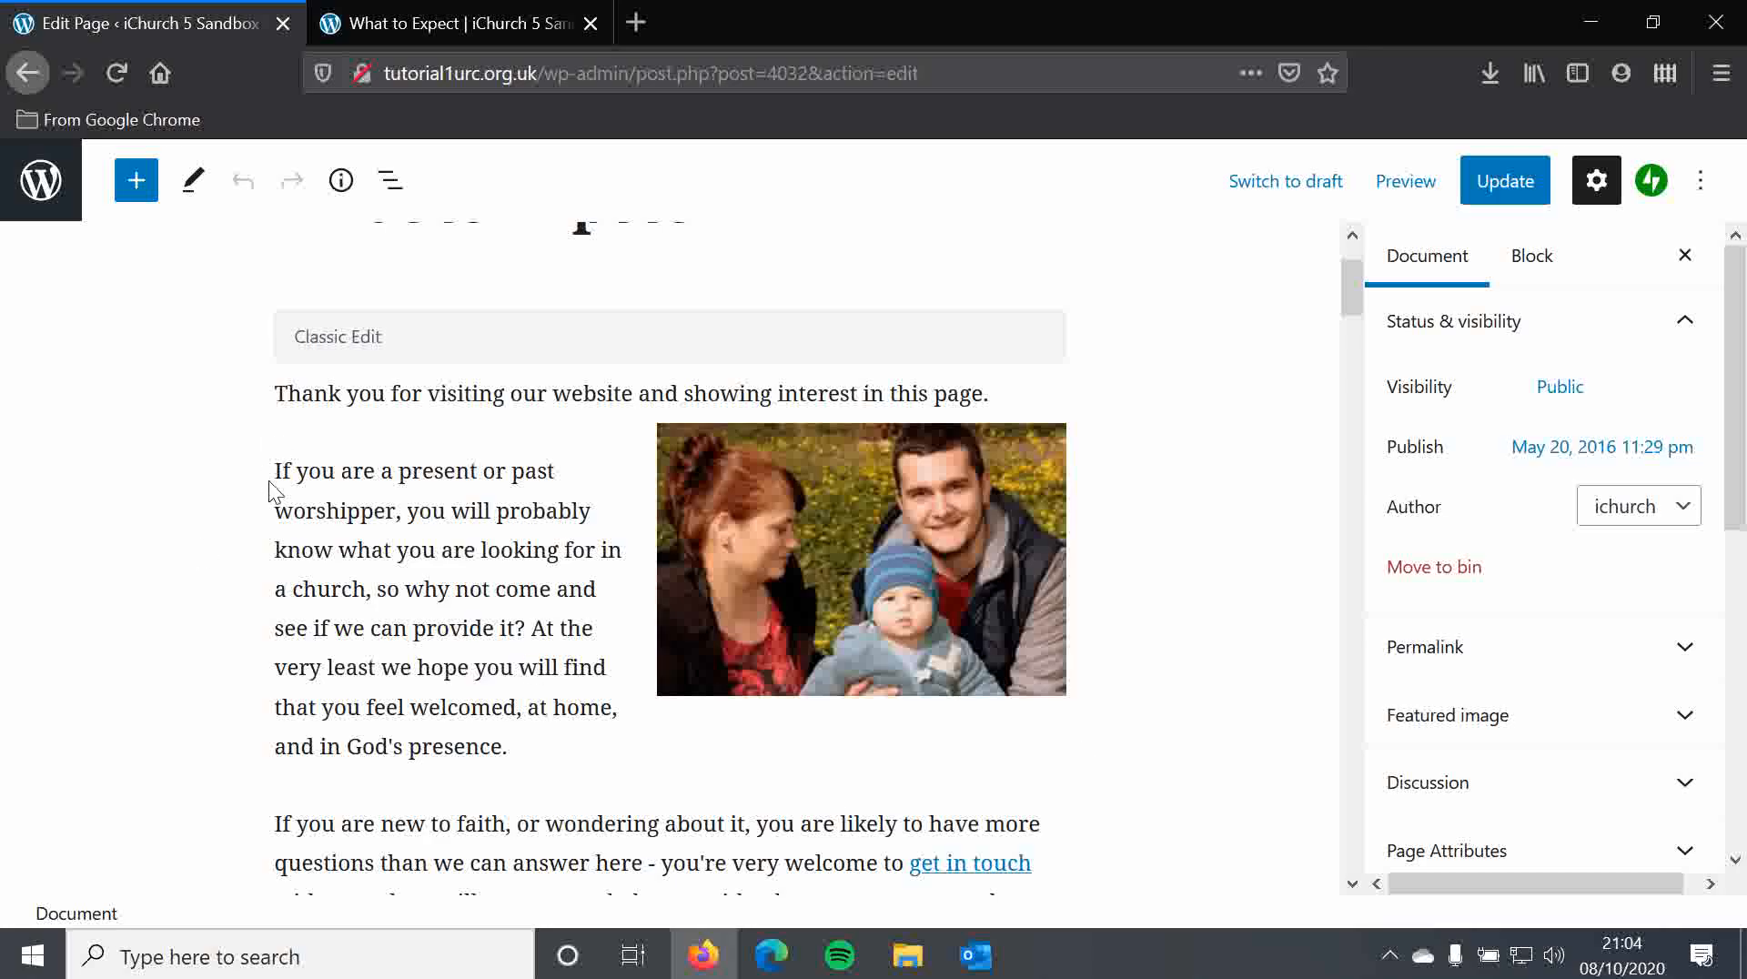
{"action": "left_click", "coordinate": [558, 472]}
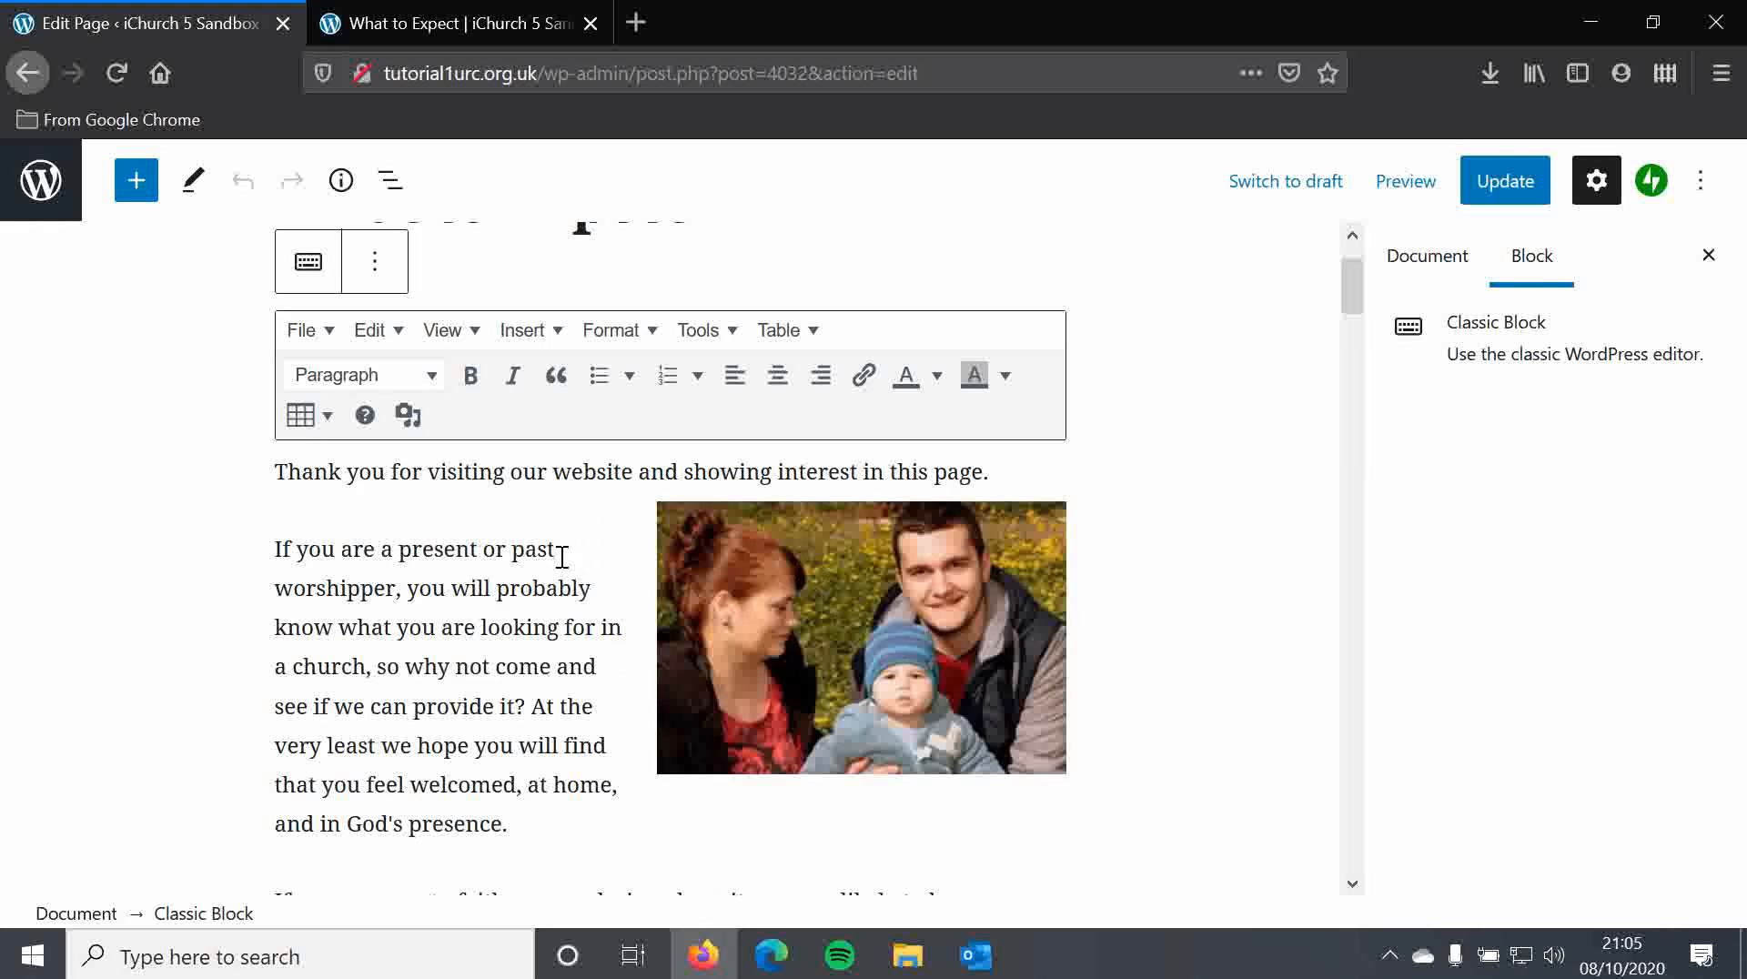
{"action": "left_click", "coordinate": [485, 18]}
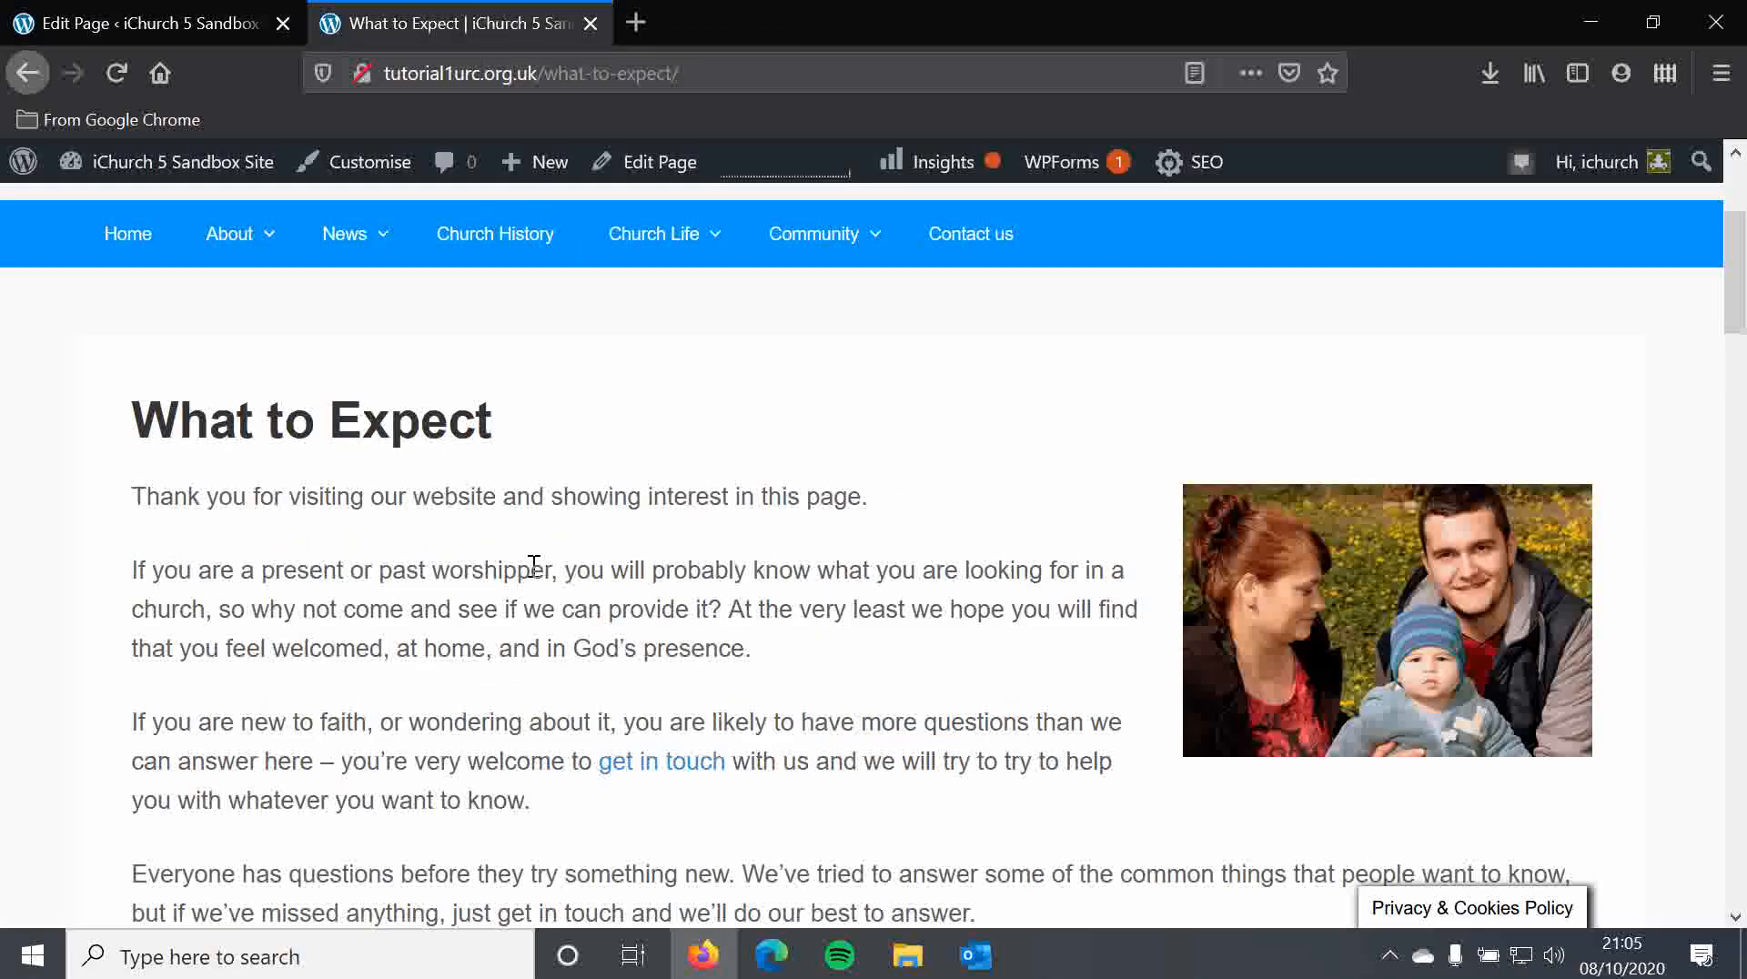
{"action": "double_click", "coordinate": [418, 571]}
{"action": "left_click", "coordinate": [1105, 565]}
{"action": "double_click", "coordinate": [1118, 571]}
{"action": "left_click", "coordinate": [1079, 510]}
{"action": "left_click", "coordinate": [118, 11]}
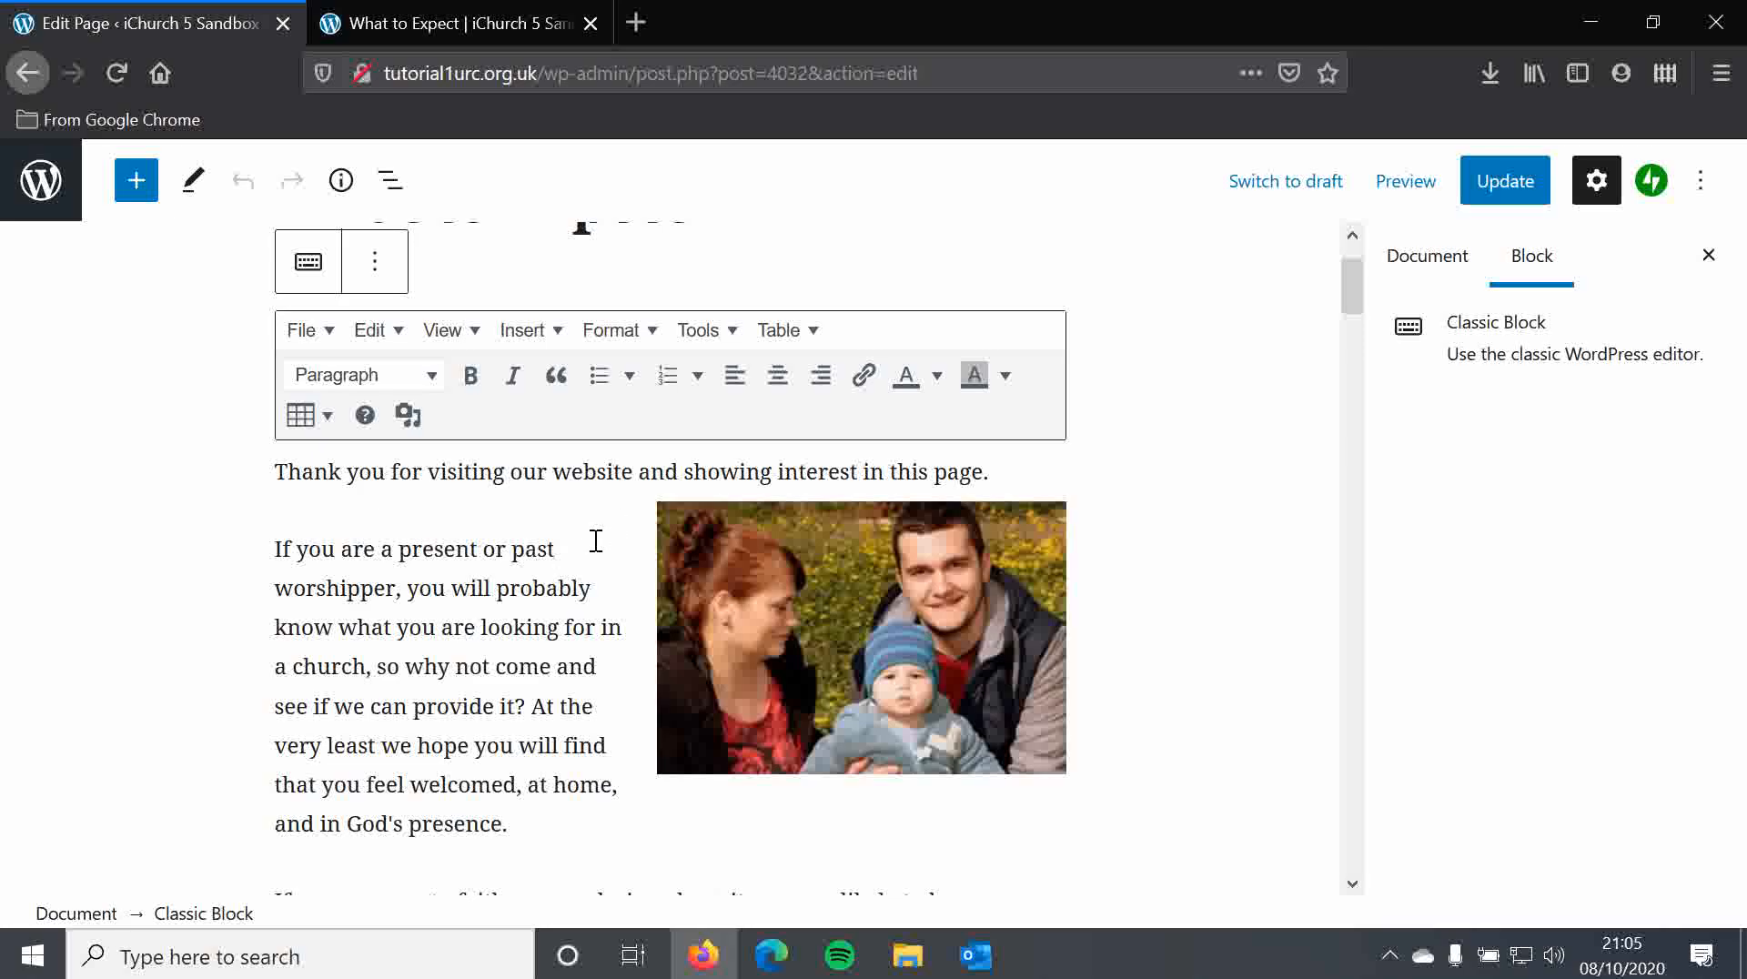
{"action": "left_click", "coordinate": [1160, 439]}
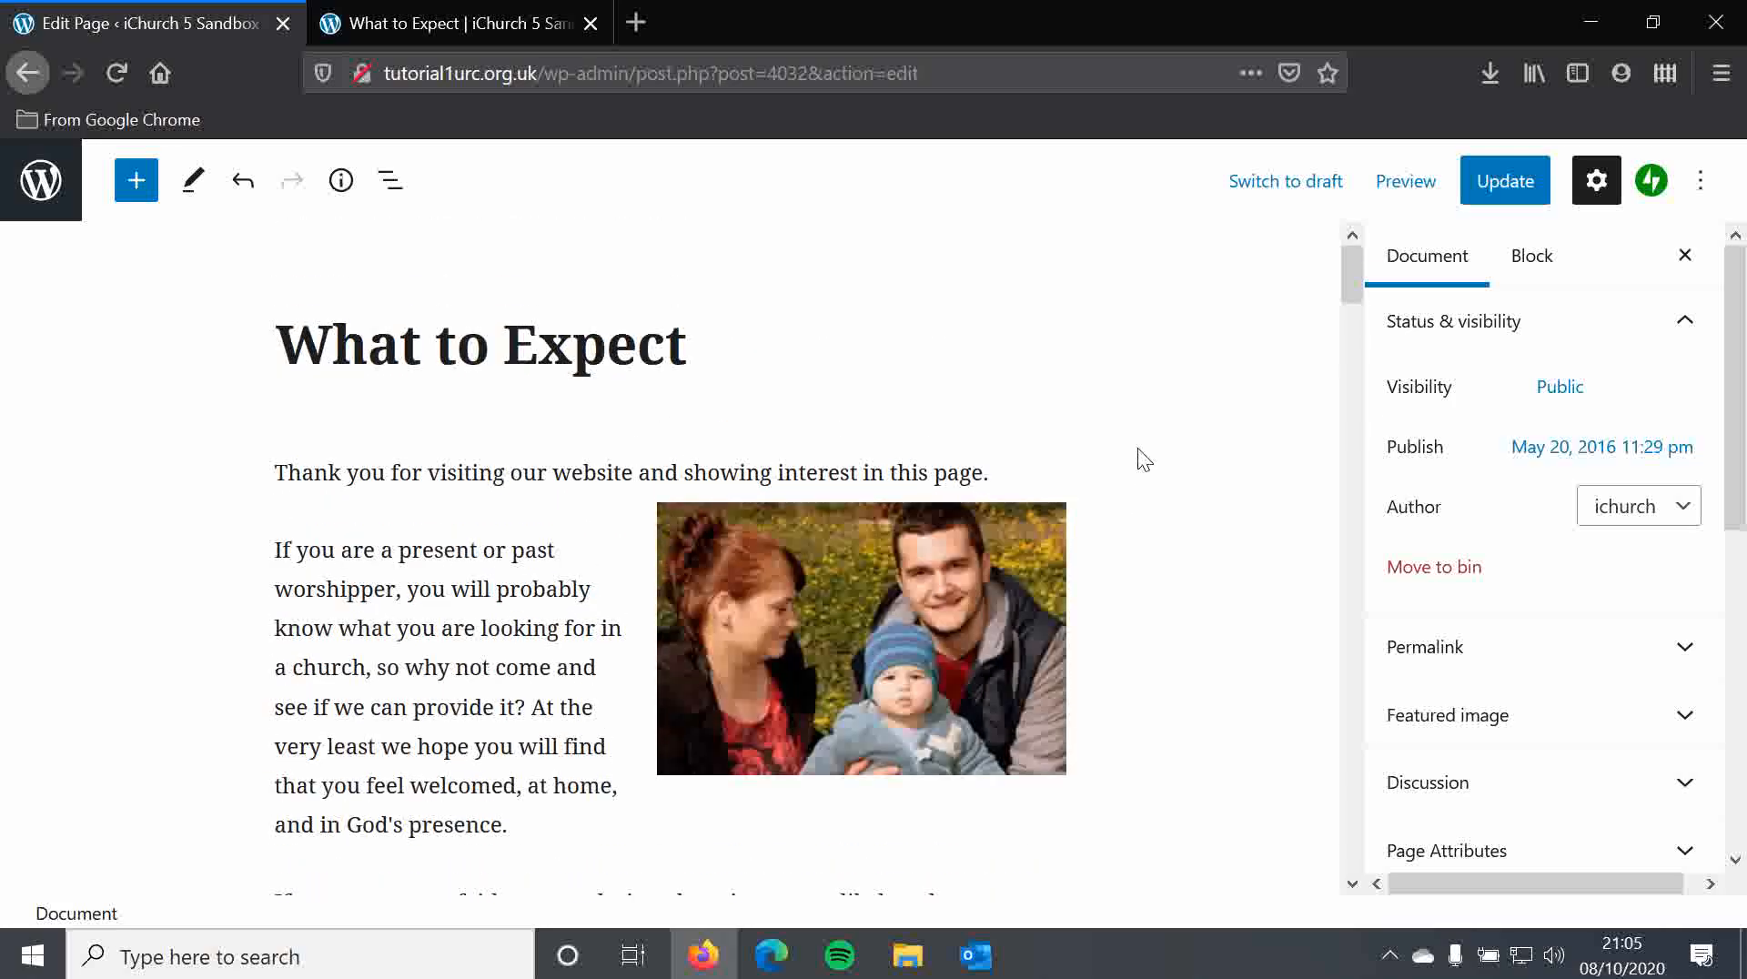
Examine the extent of the Classic block by selecting its second paragraph and the "How long are your services?" heading
{"action": "left_click", "coordinate": [537, 637]}
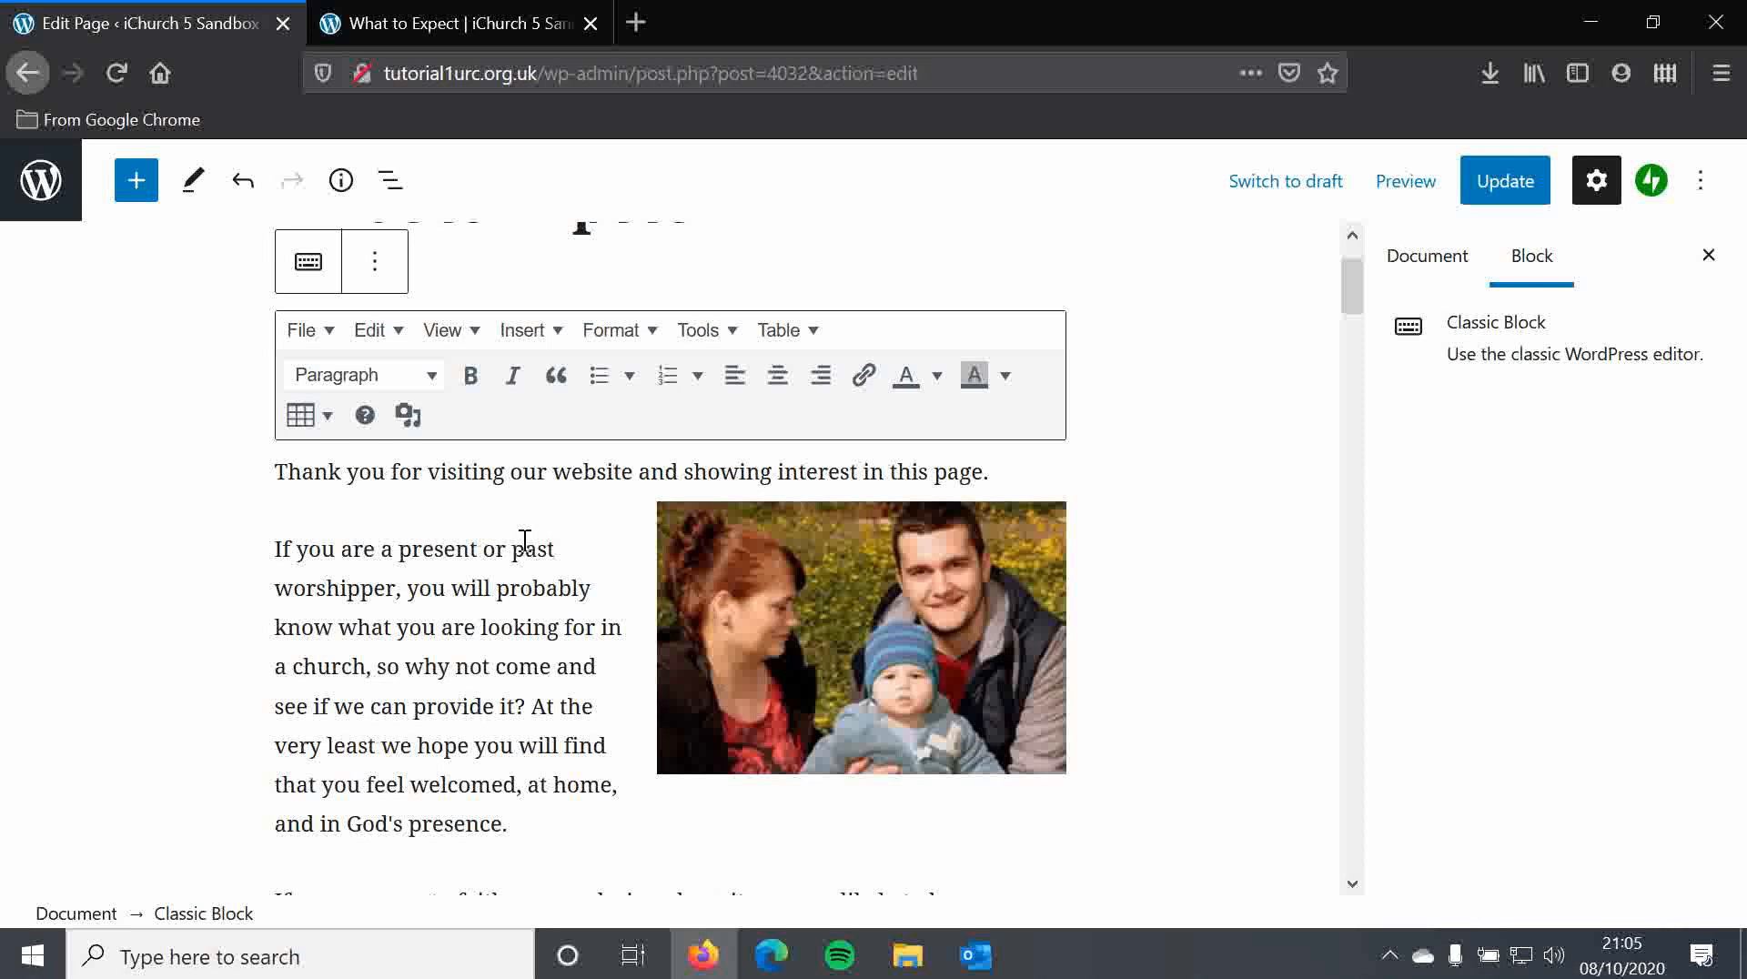
{"action": "left_click", "coordinate": [1189, 434]}
{"action": "left_click_drag", "start_coordinate": [1354, 281], "coordinate": [1350, 386]}
{"action": "left_click", "coordinate": [869, 440]}
{"action": "scroll", "coordinate": [711, 541], "scroll_direction": "down", "scroll_amount": 3}
{"action": "left_click", "coordinate": [554, 438]}
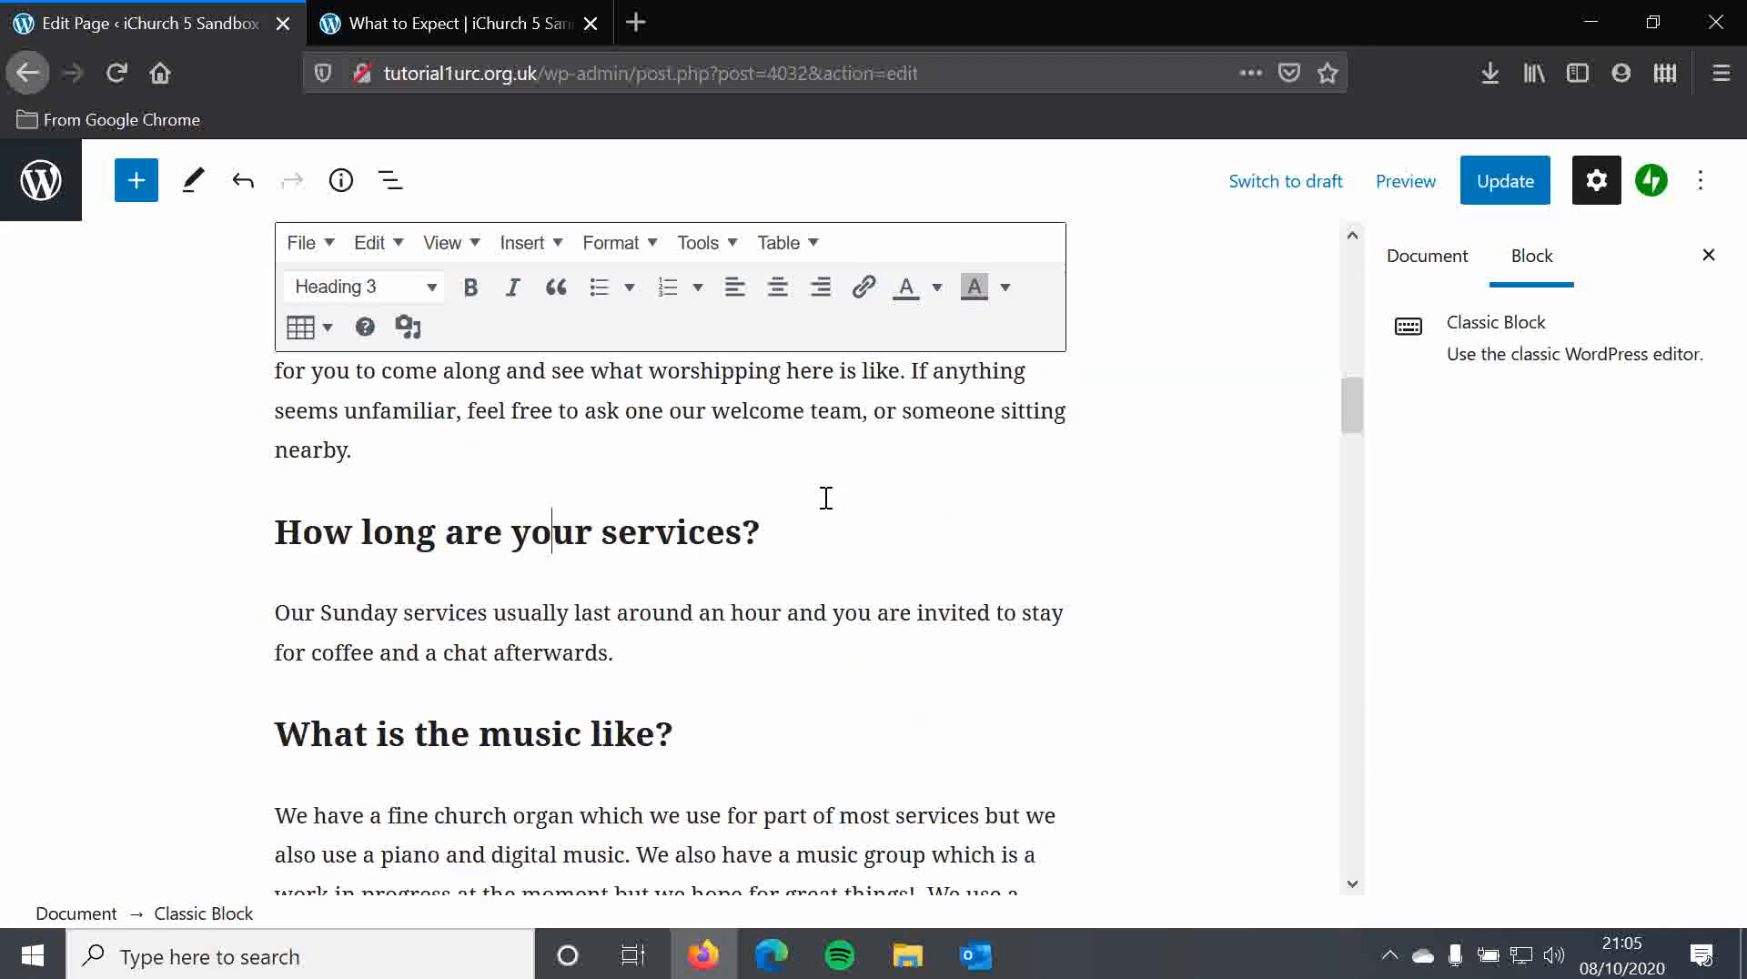
{"action": "scroll", "coordinate": [827, 498], "scroll_direction": "up", "scroll_amount": 15}
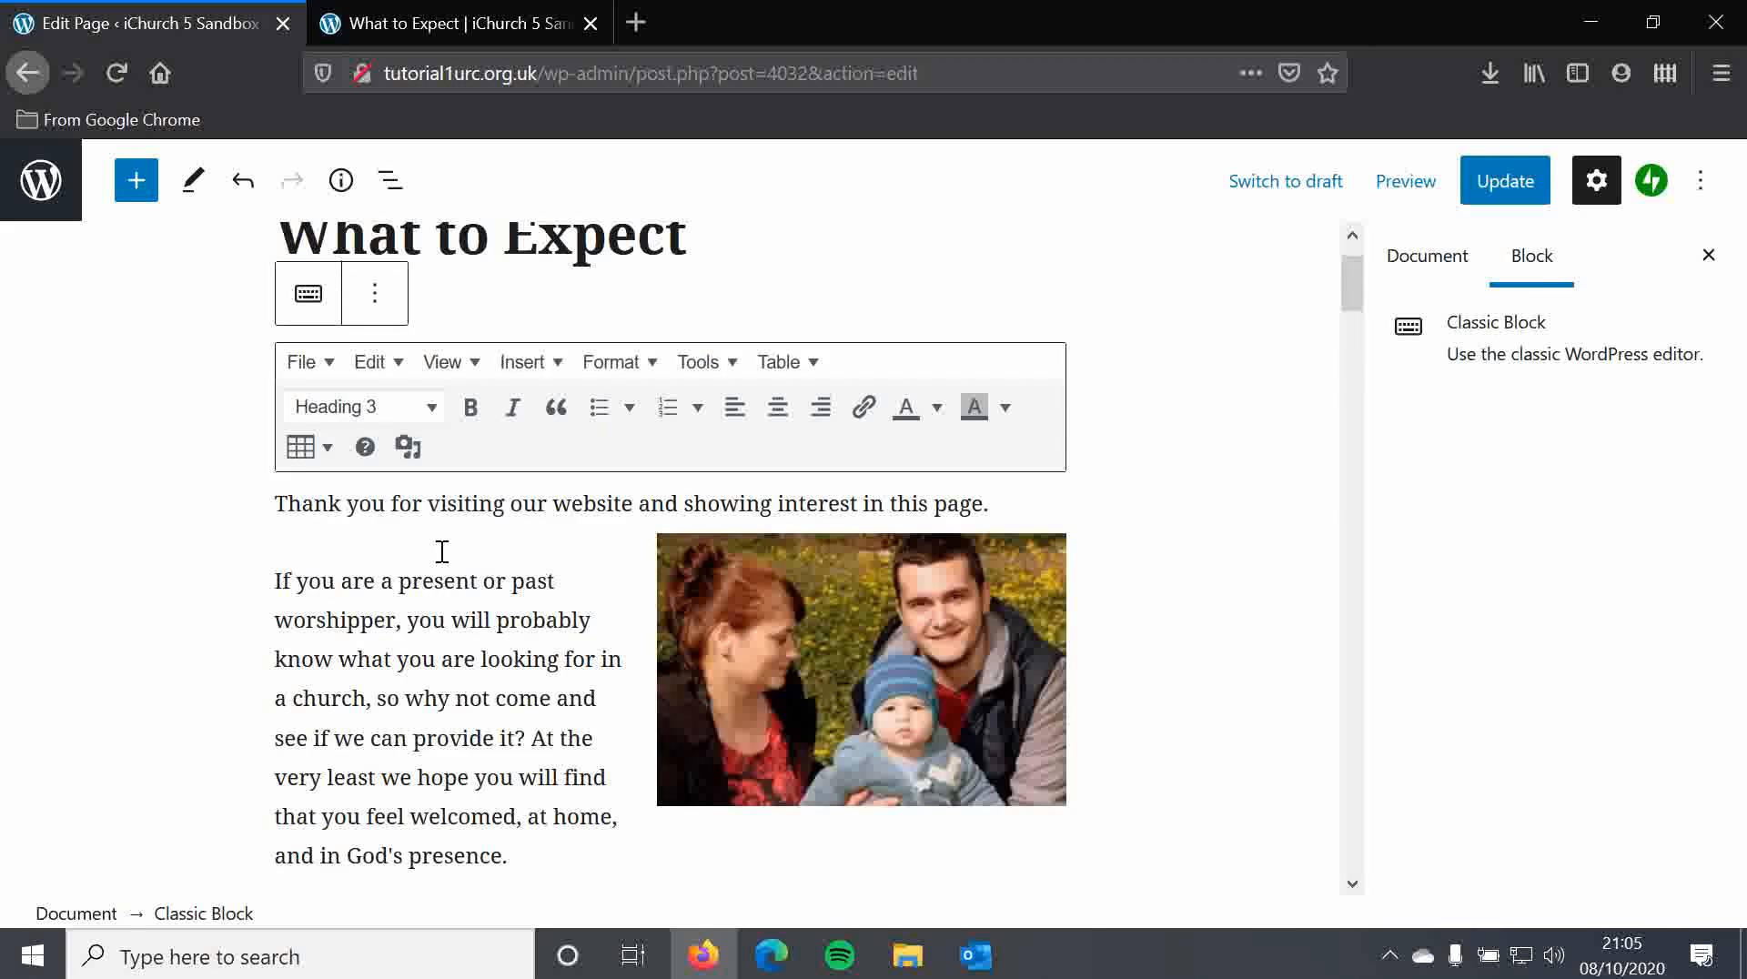
Delete the last three letters of a word in the second paragraph's first line and retype "ent"
{"action": "left_click", "coordinate": [477, 581]}
{"action": "key", "text": "BackSpace"}
{"action": "key", "text": "BackSpace"}
{"action": "key", "text": "BackSpace"}
{"action": "type", "text": "ent"}
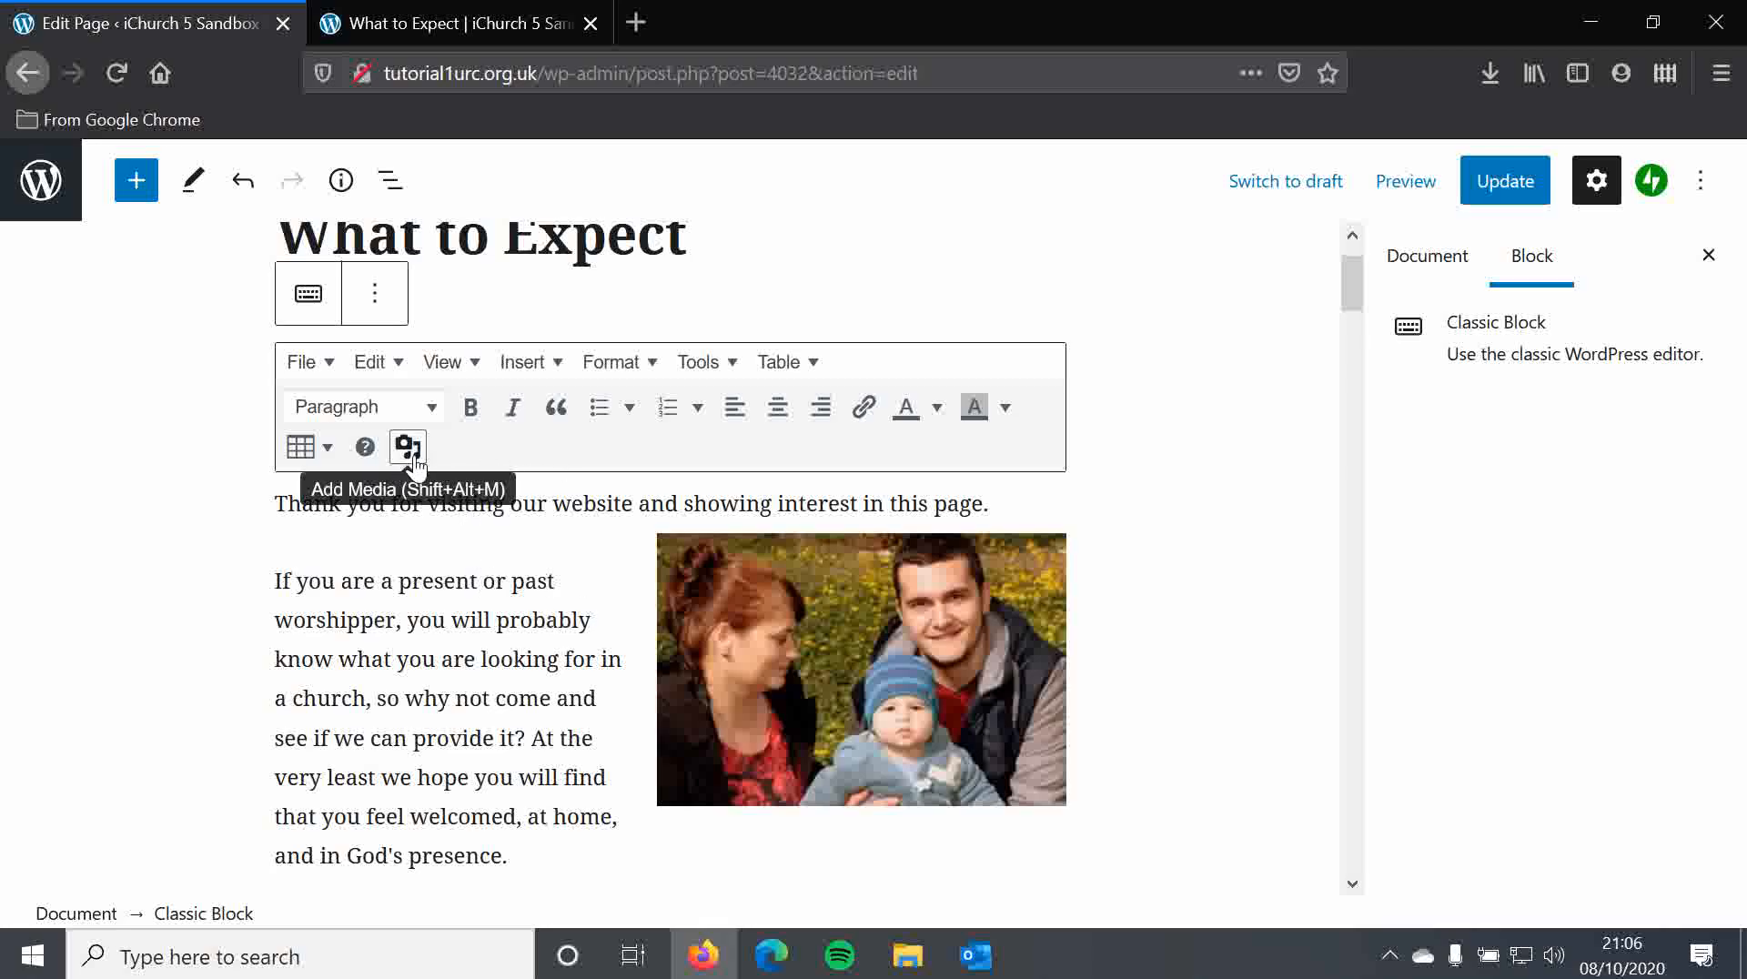
Place the cursor before "If you are a present" and look through the media library and the file upload option
{"action": "left_click", "coordinate": [263, 587]}
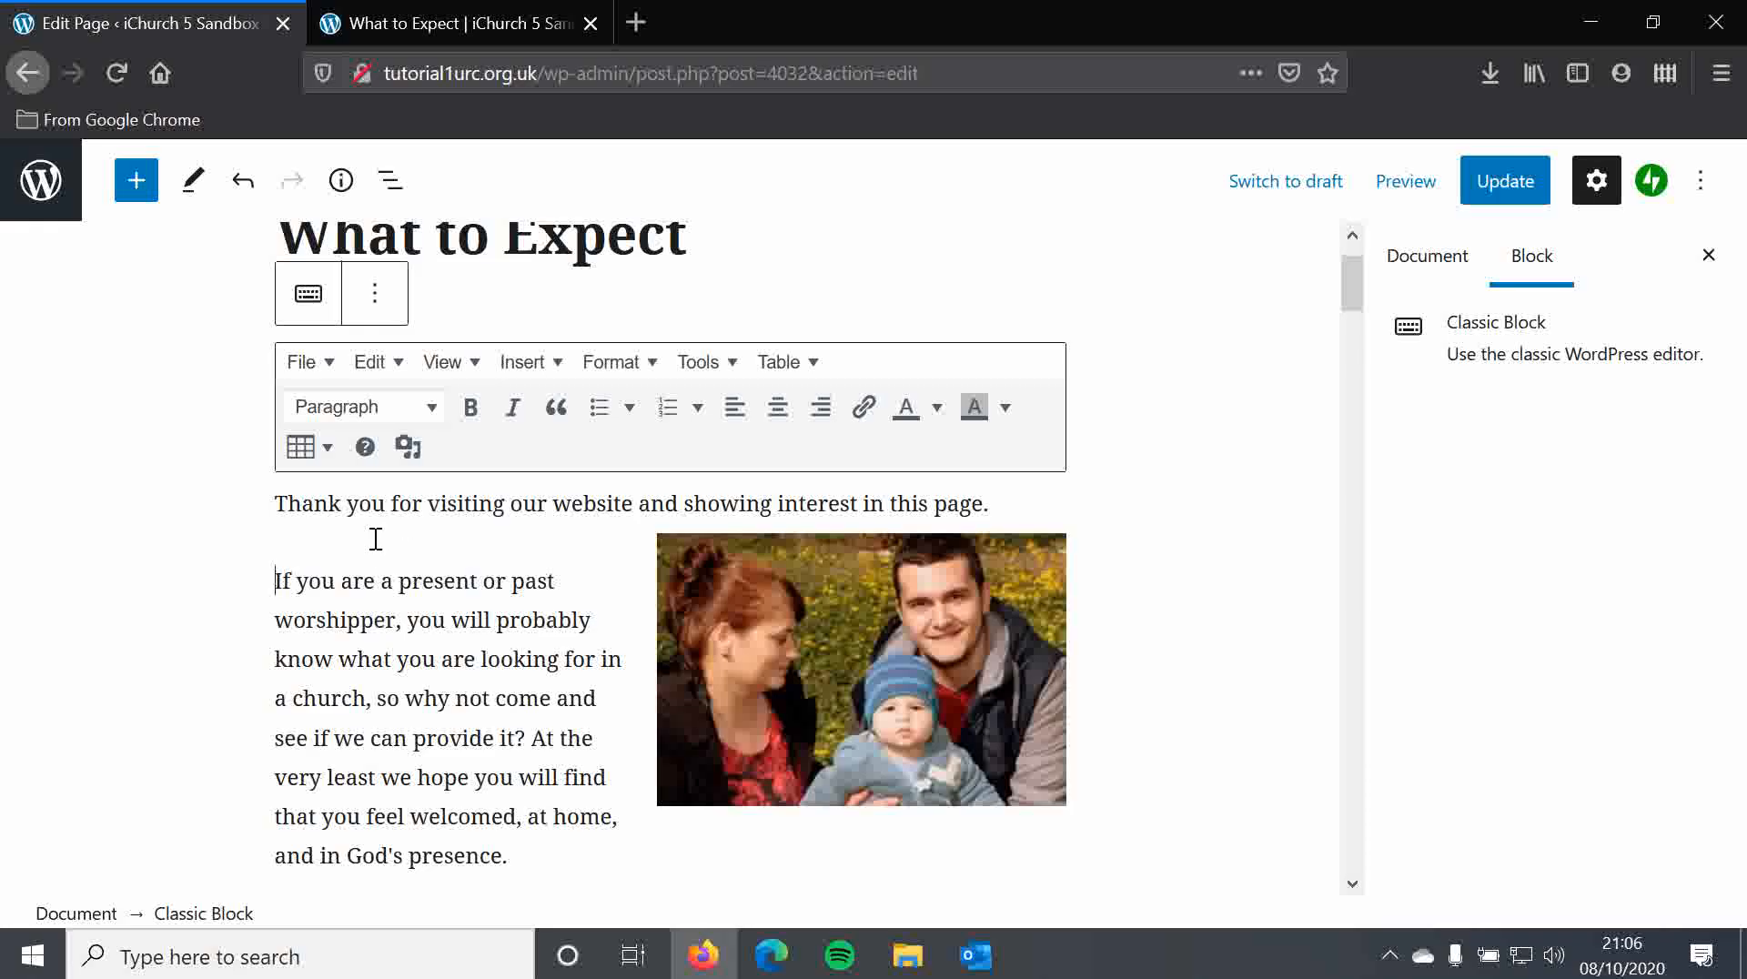
{"action": "left_click", "coordinate": [412, 449]}
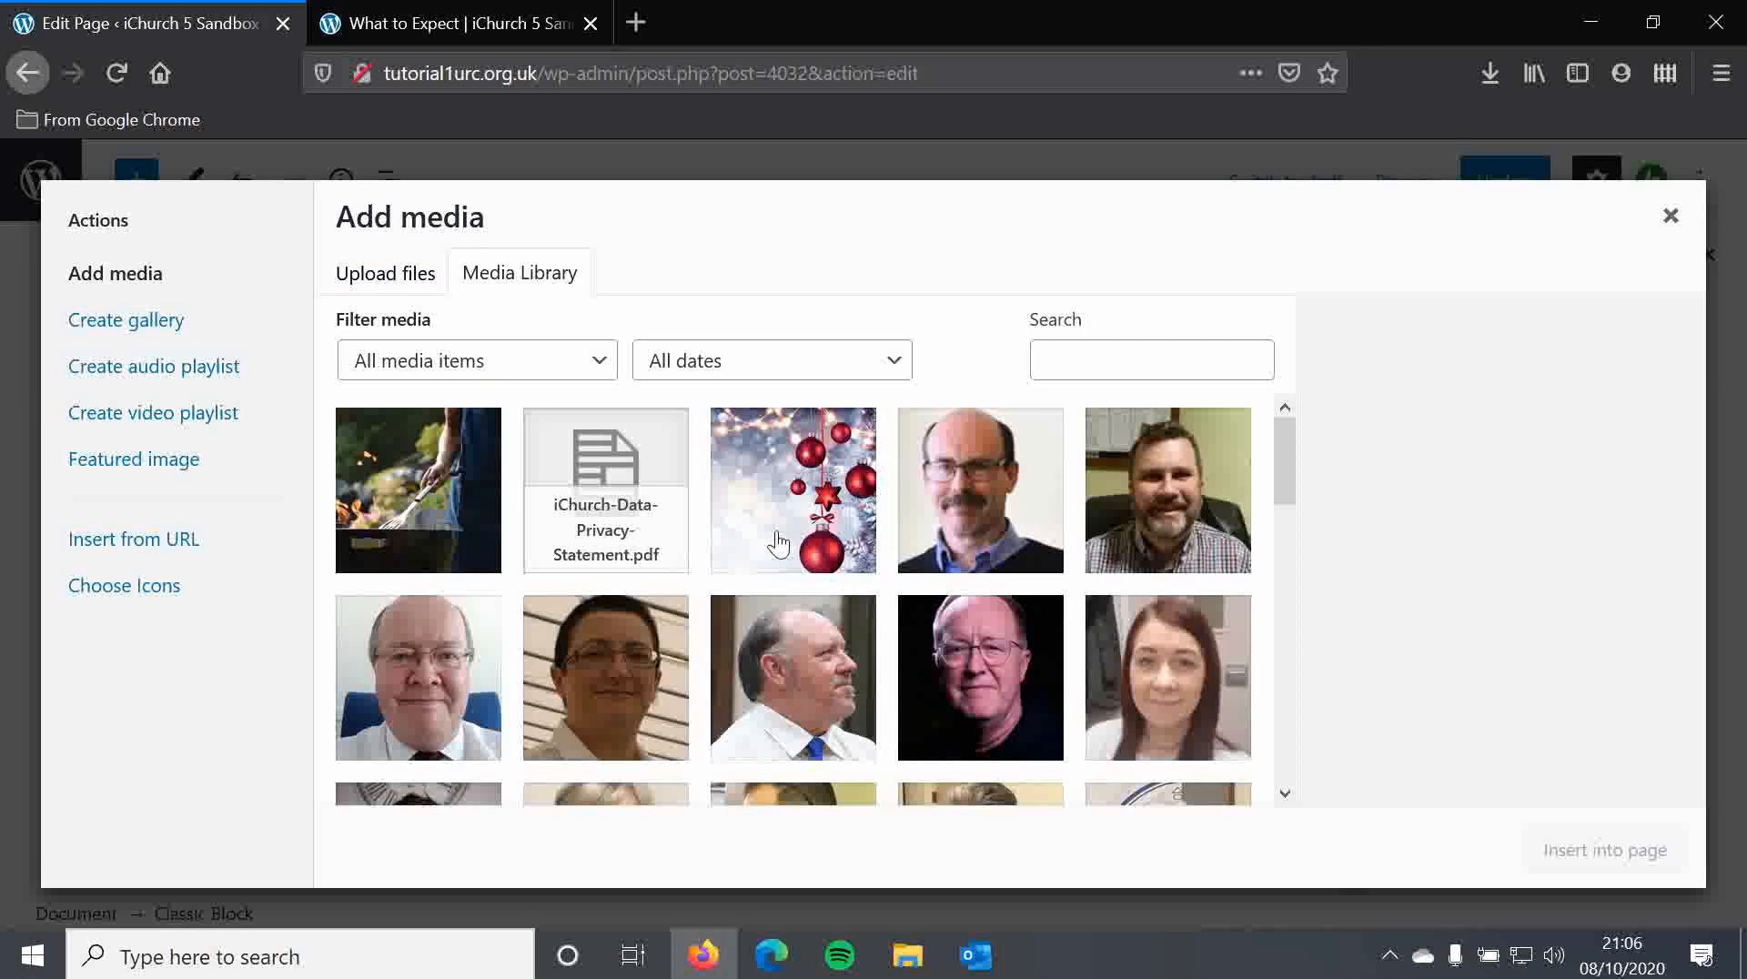
{"action": "scroll", "coordinate": [1211, 593], "scroll_direction": "down", "scroll_amount": 10}
{"action": "scroll", "coordinate": [1274, 597], "scroll_direction": "down", "scroll_amount": 10}
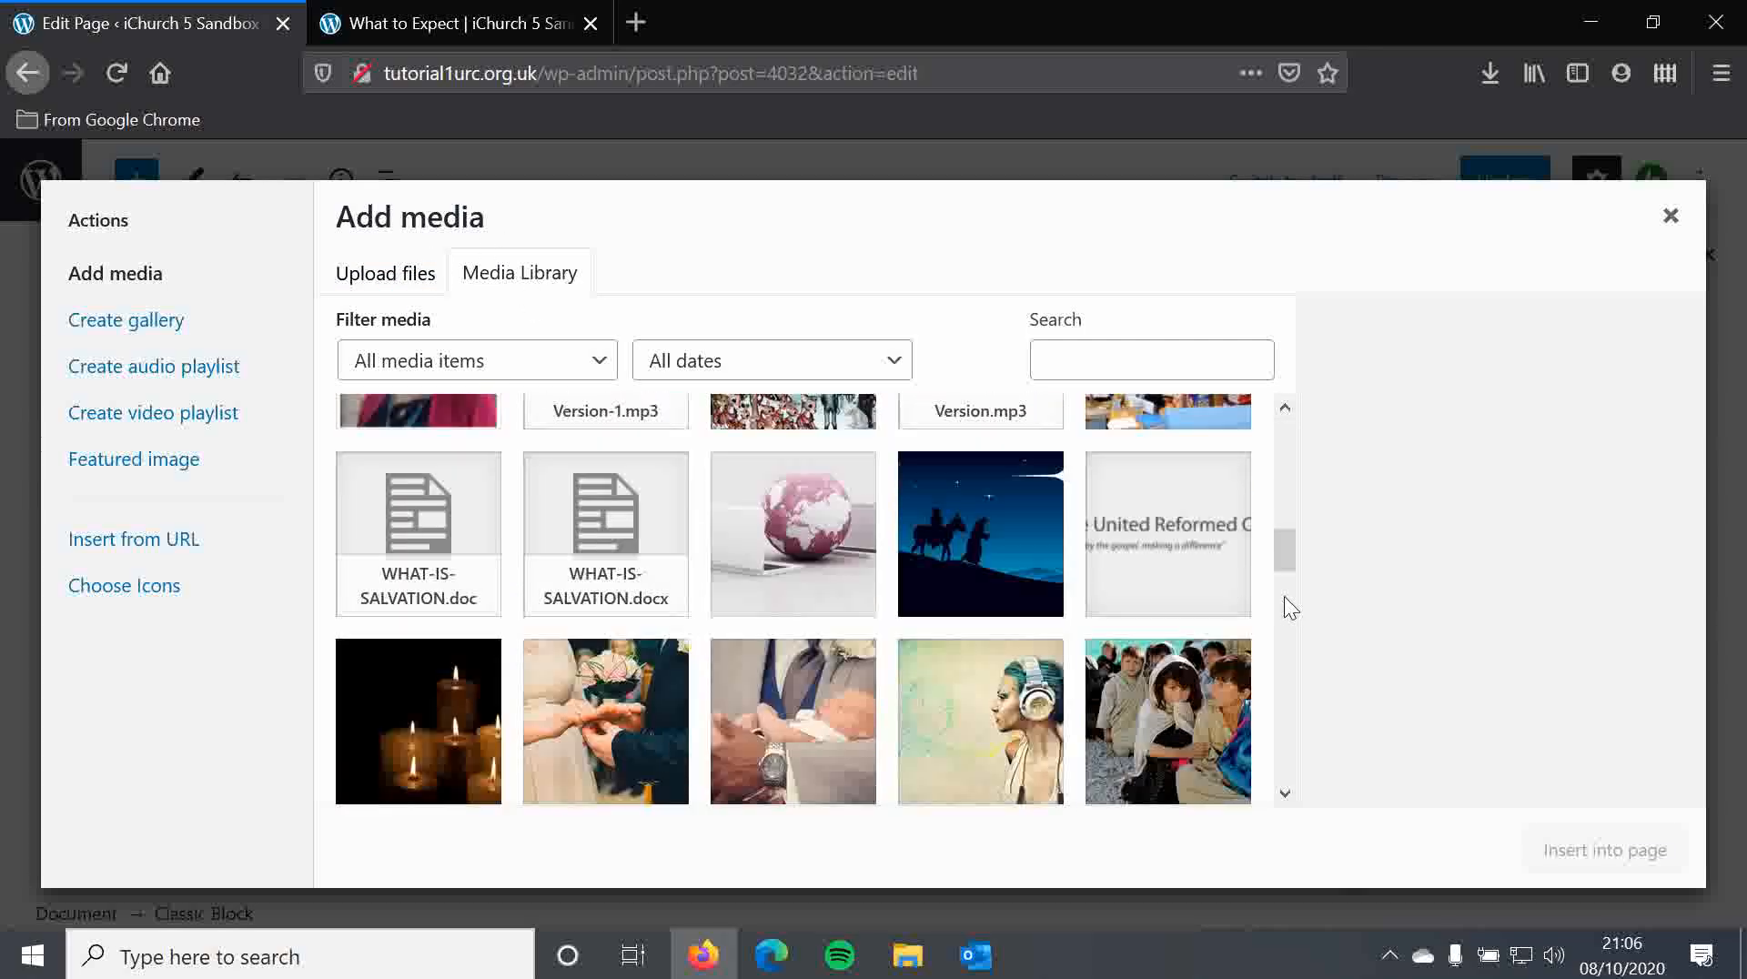
{"action": "left_click_drag", "start_coordinate": [1284, 628], "coordinate": [1276, 652]}
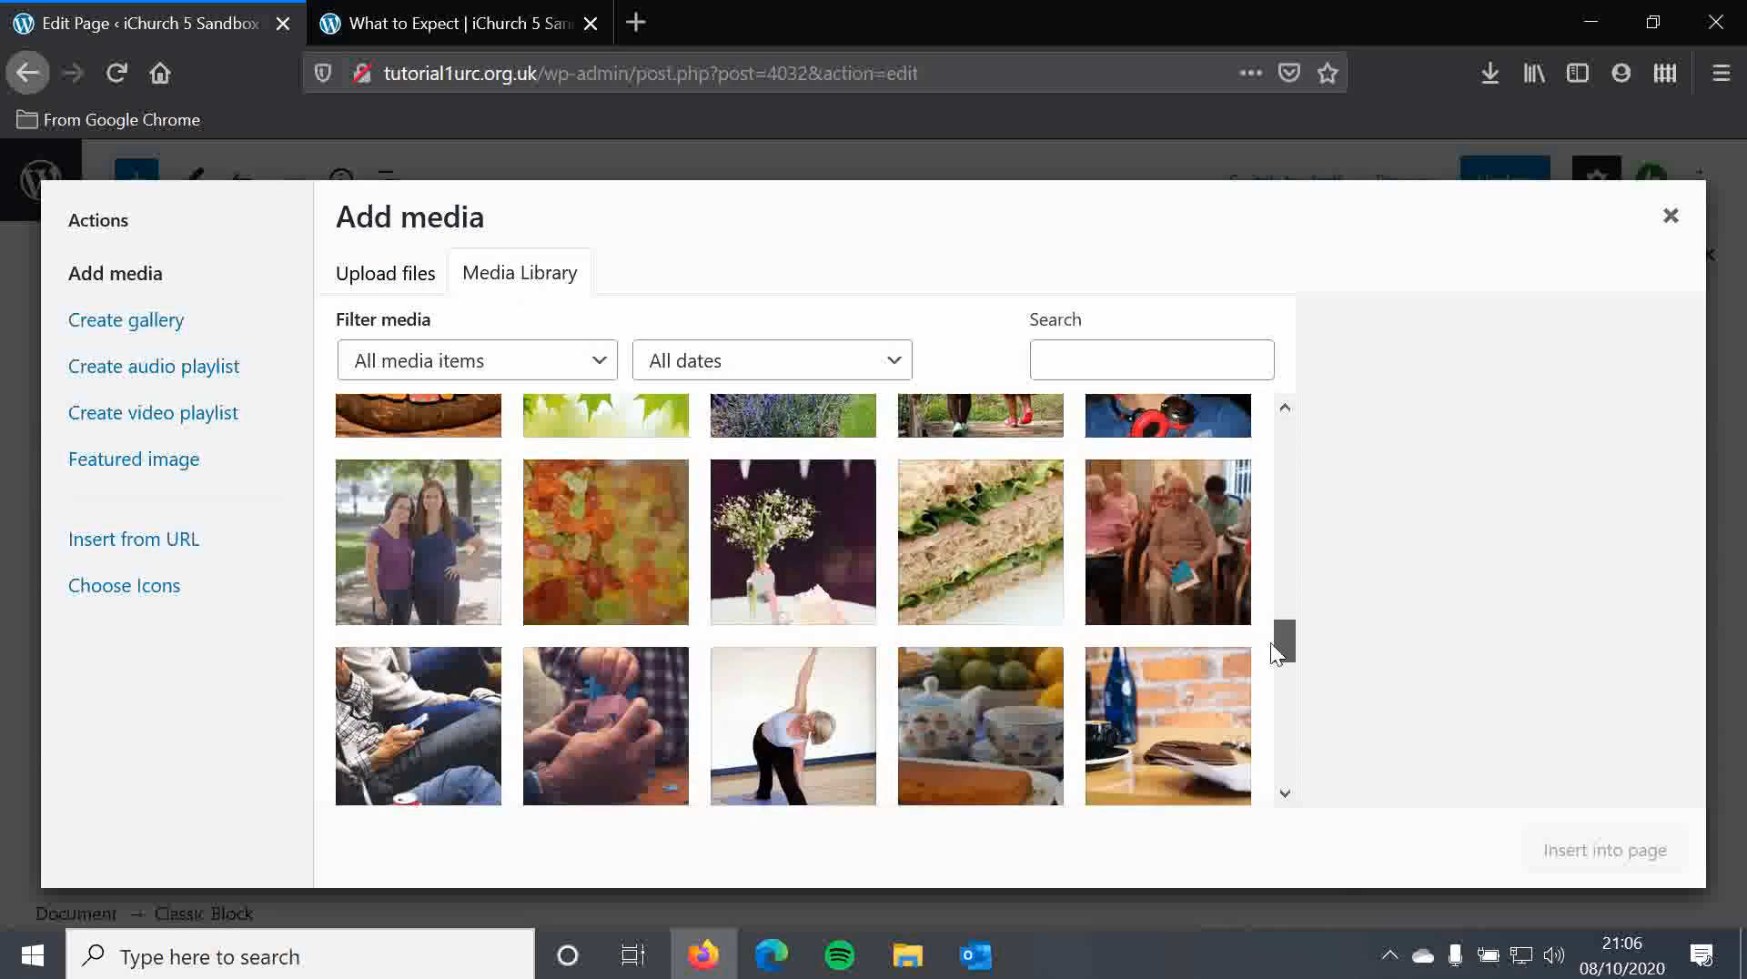
{"action": "left_click", "coordinate": [368, 290]}
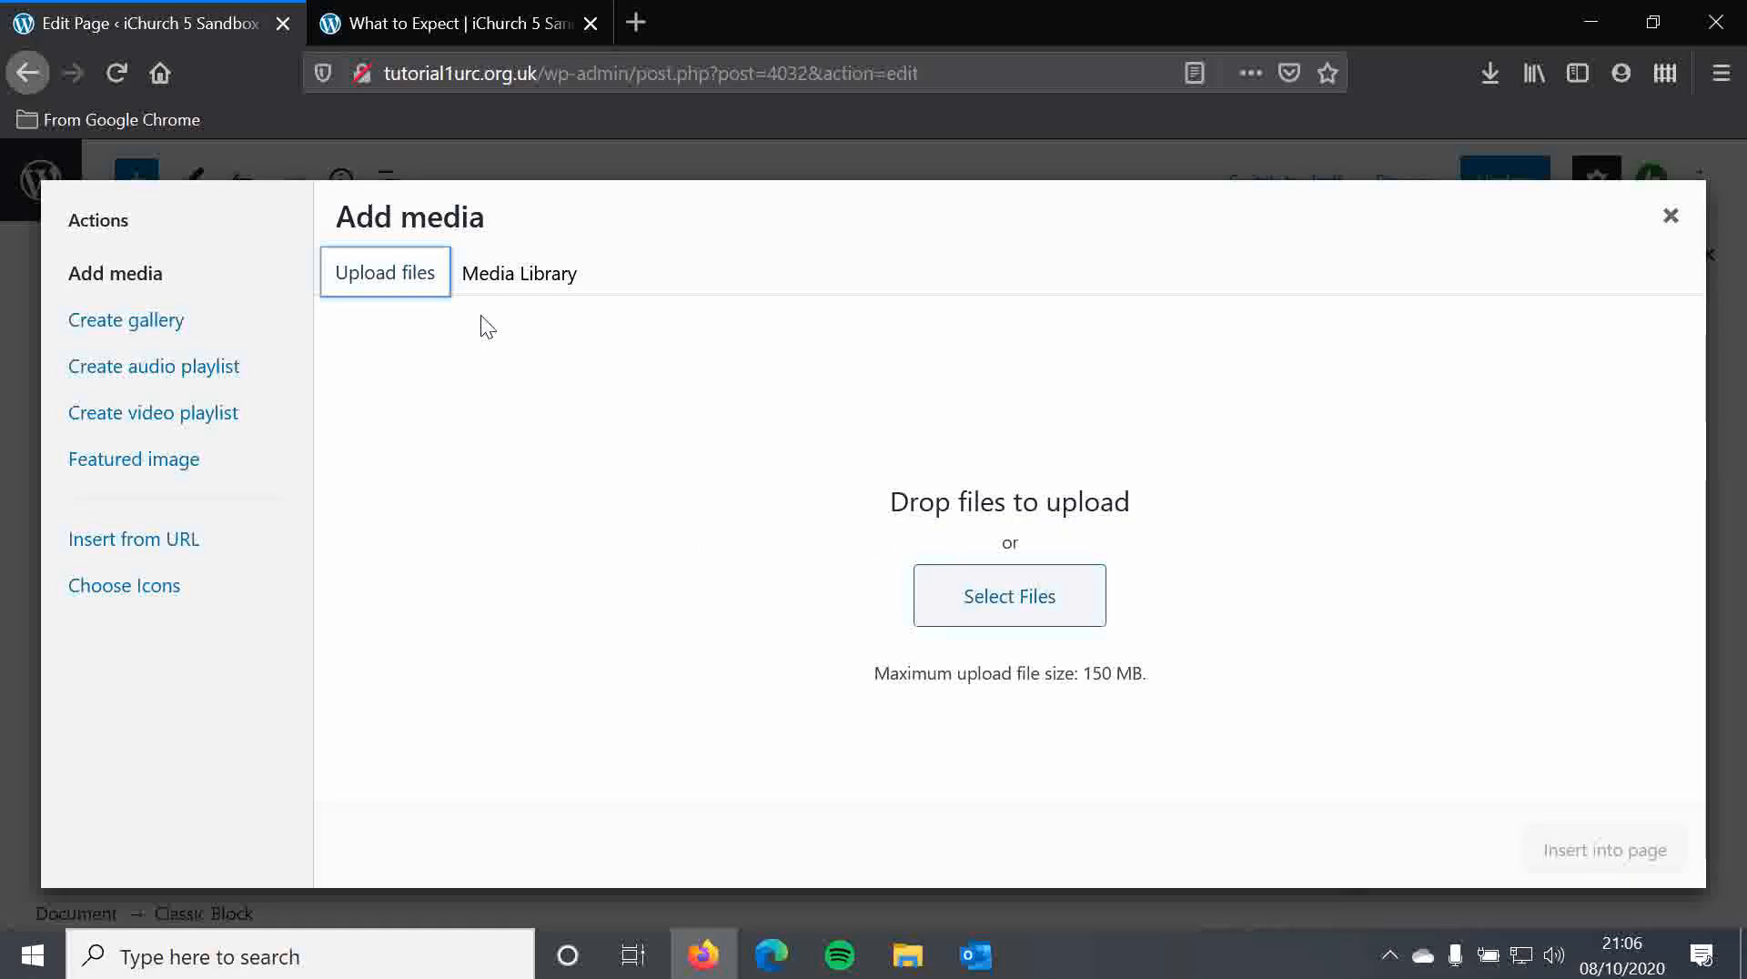
{"action": "left_click", "coordinate": [497, 287]}
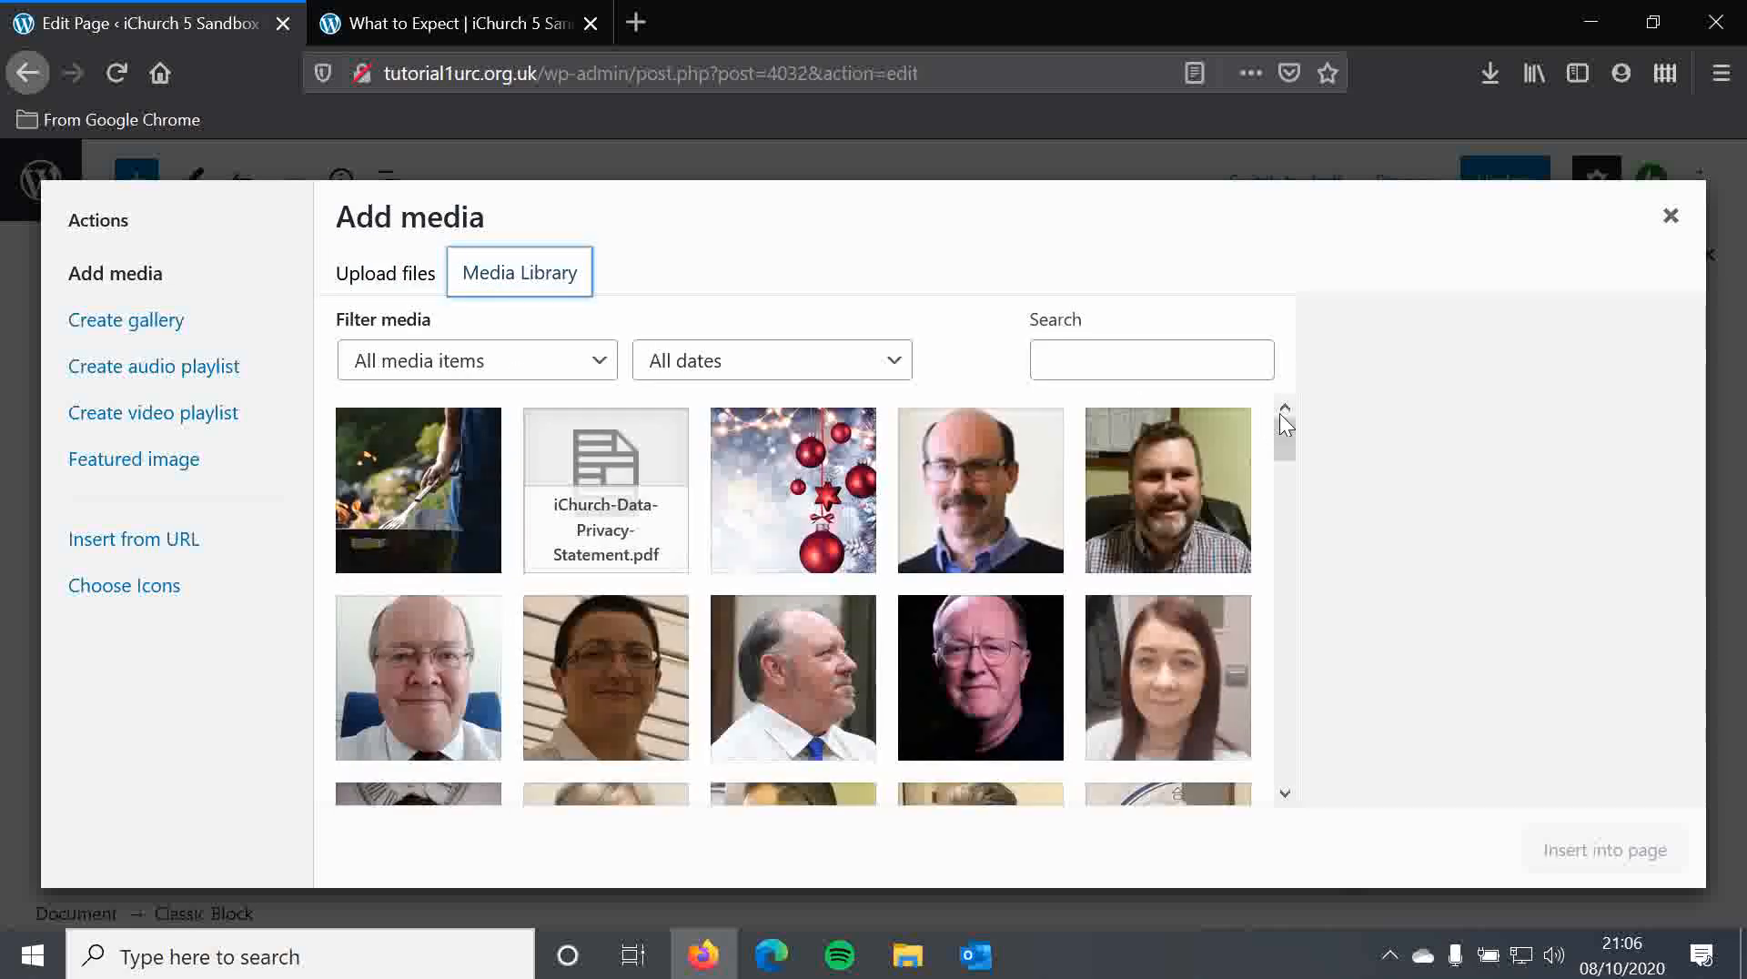
Insert the crosses image IMG_6448.jpg from the media library at the start of the second paragraph and look over the layout
{"action": "left_click_drag", "start_coordinate": [1288, 439], "coordinate": [1286, 593]}
{"action": "left_click", "coordinate": [770, 462]}
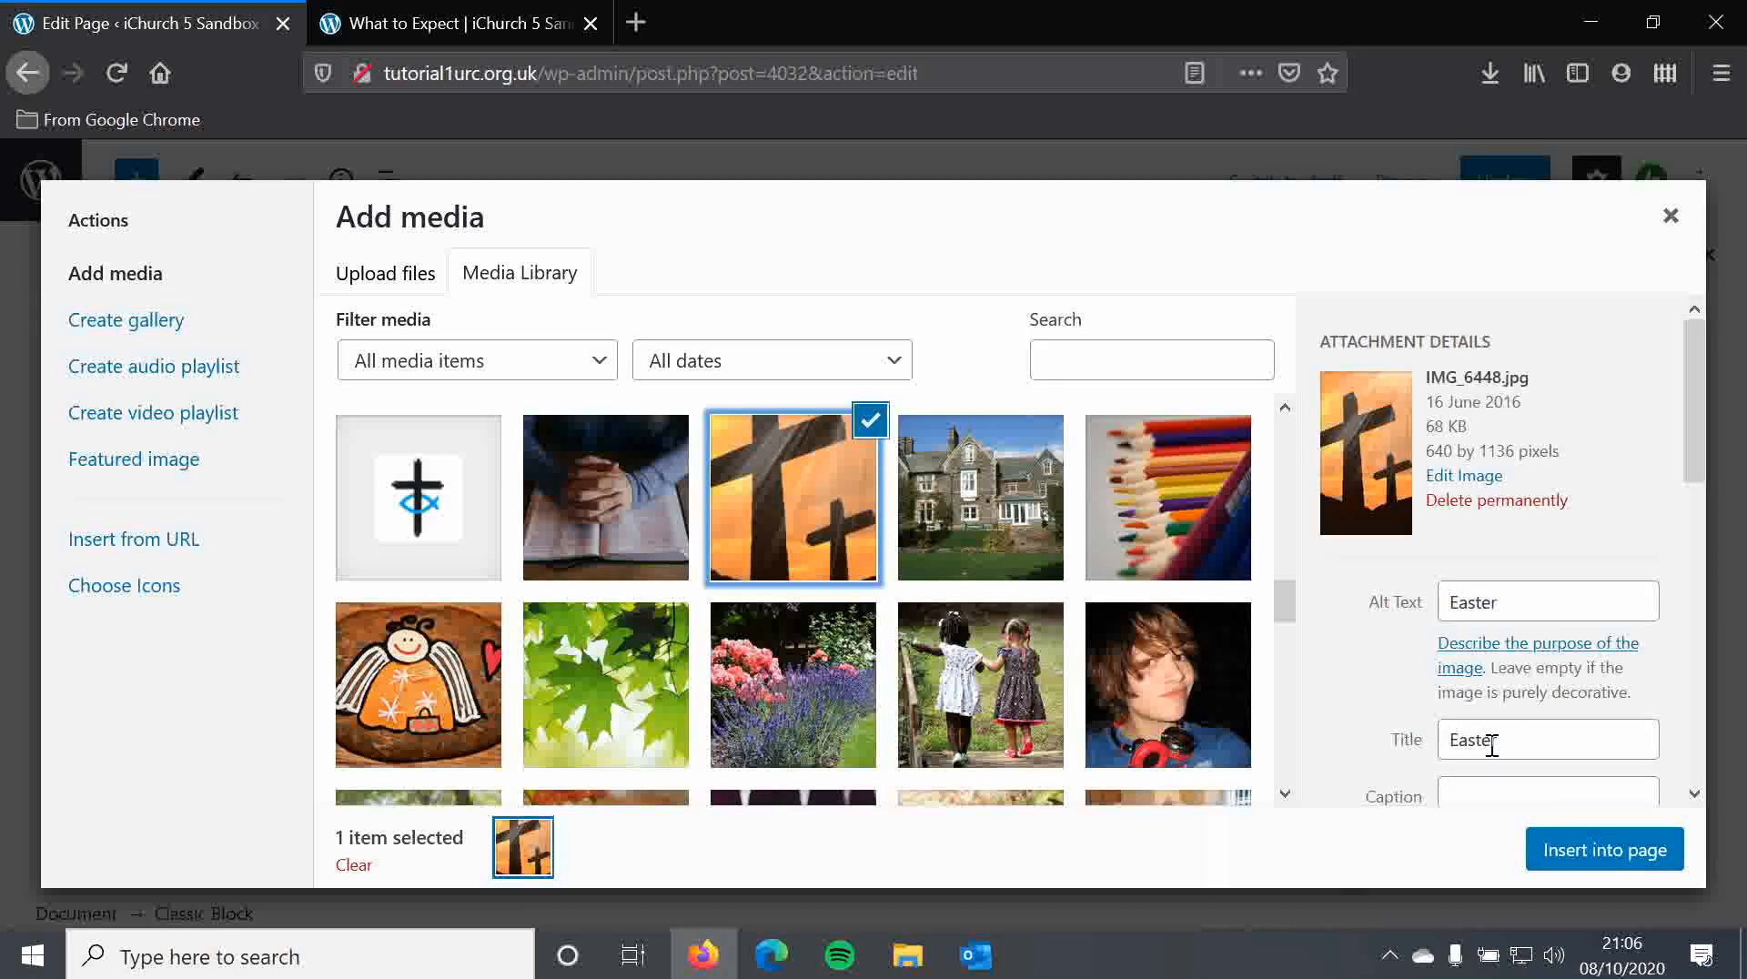
{"action": "left_click", "coordinate": [1551, 852]}
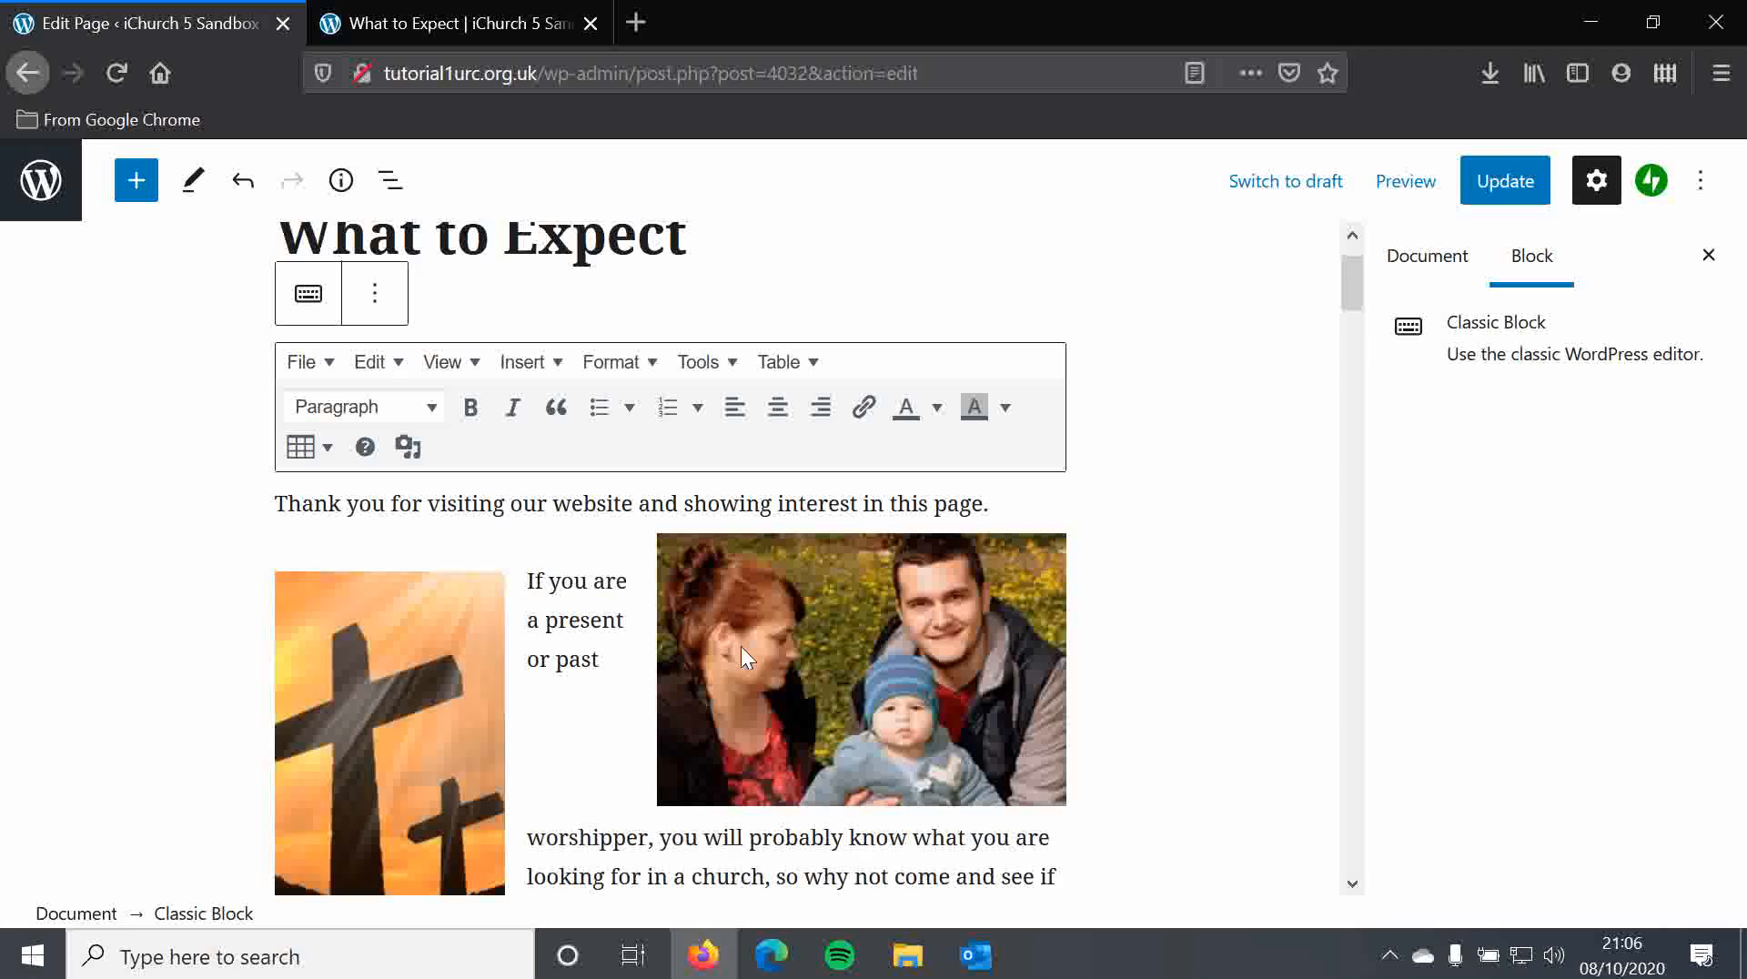
{"action": "scroll", "coordinate": [597, 612], "scroll_direction": "down", "scroll_amount": 2}
{"action": "scroll", "coordinate": [553, 581], "scroll_direction": "up", "scroll_amount": 1}
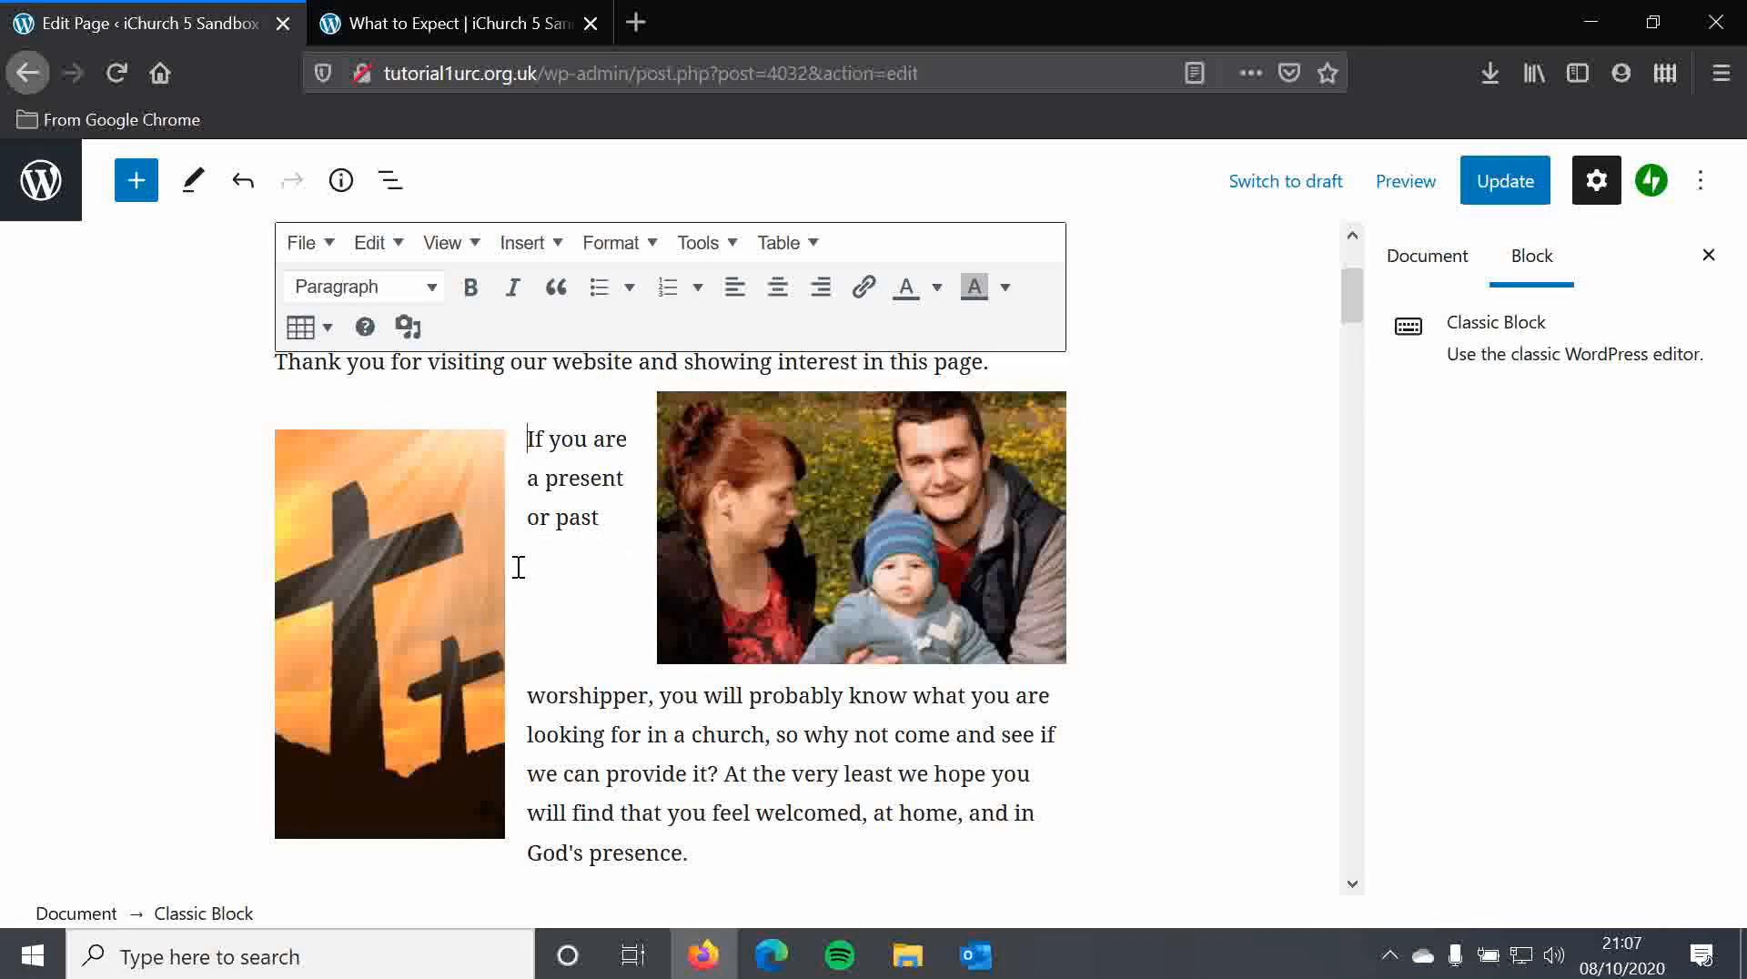
Update the page, reload its live version to check the crosses image, and return to the editor
{"action": "scroll", "coordinate": [483, 472], "scroll_direction": "up", "scroll_amount": 2}
{"action": "left_click", "coordinate": [1526, 191]}
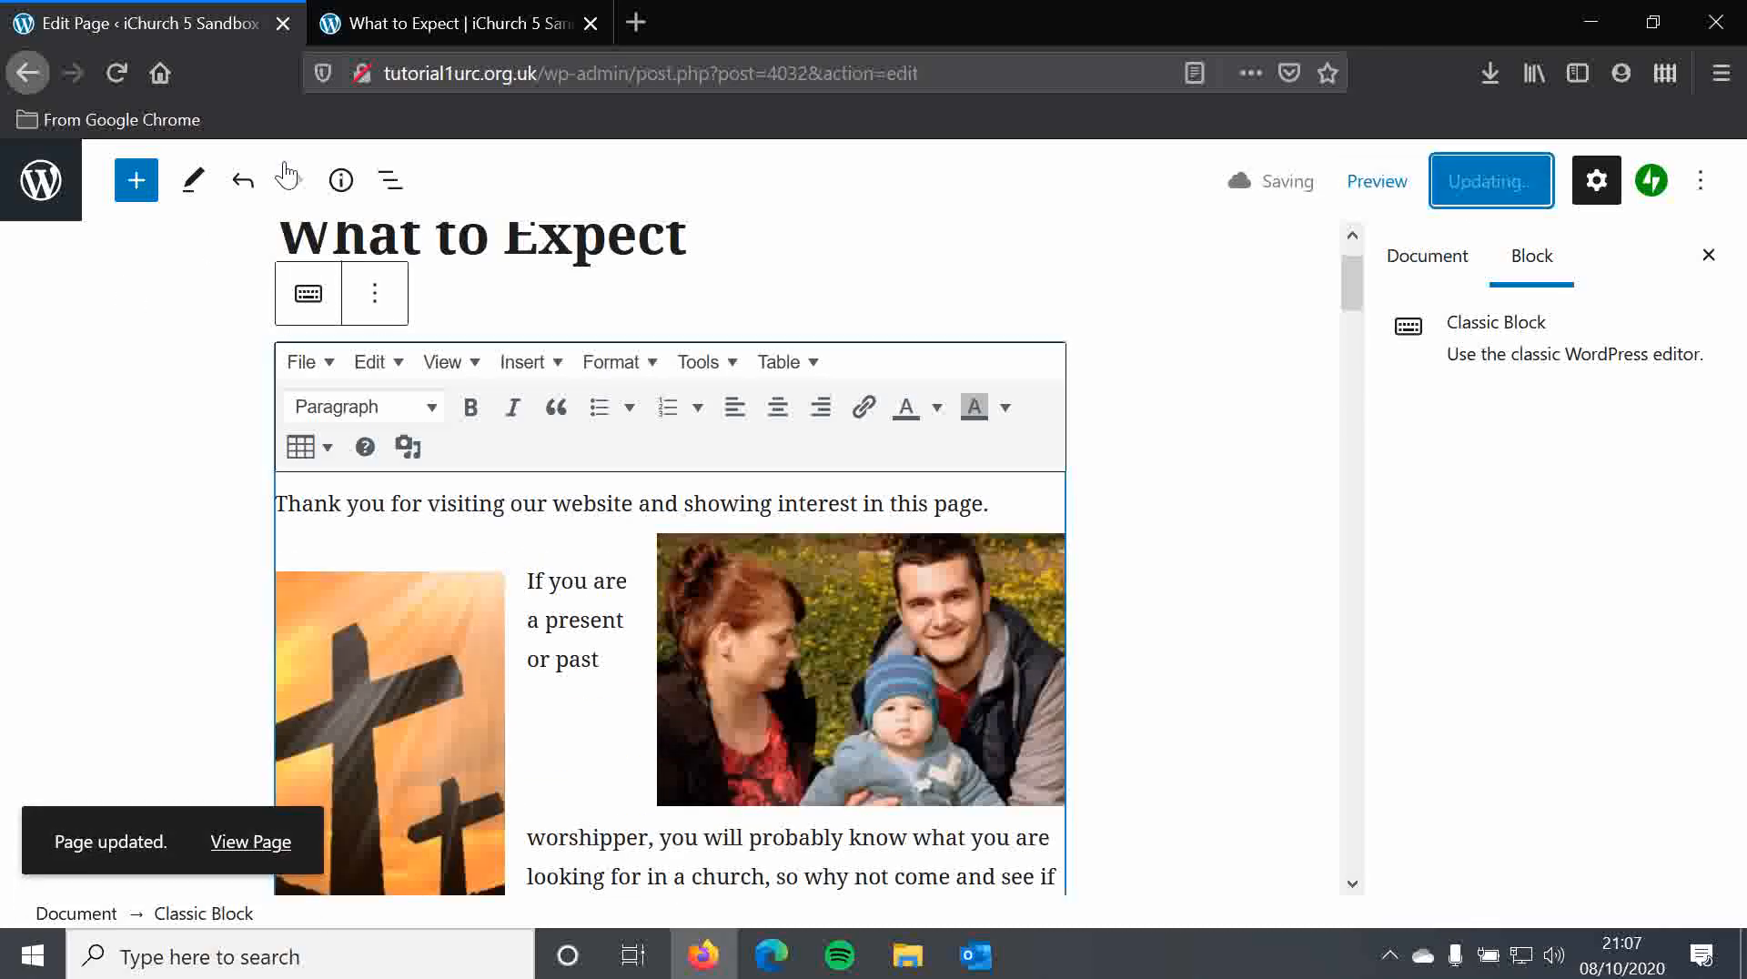
{"action": "left_click", "coordinate": [411, 26]}
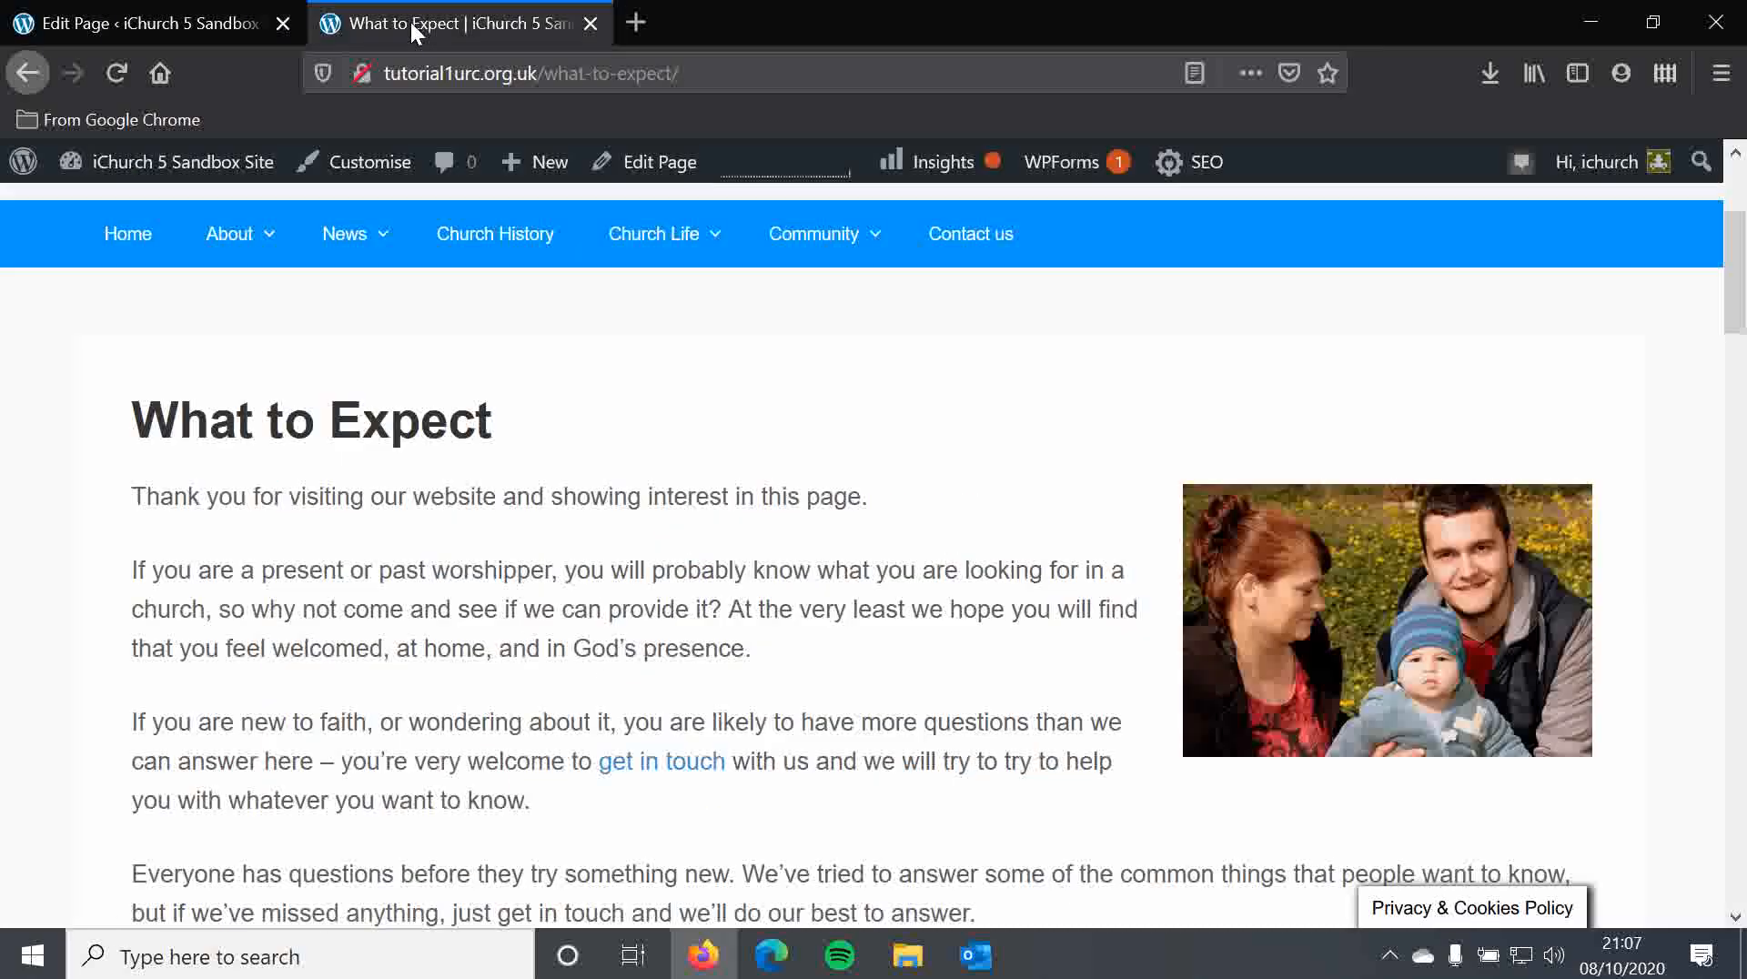
{"action": "left_click", "coordinate": [111, 72]}
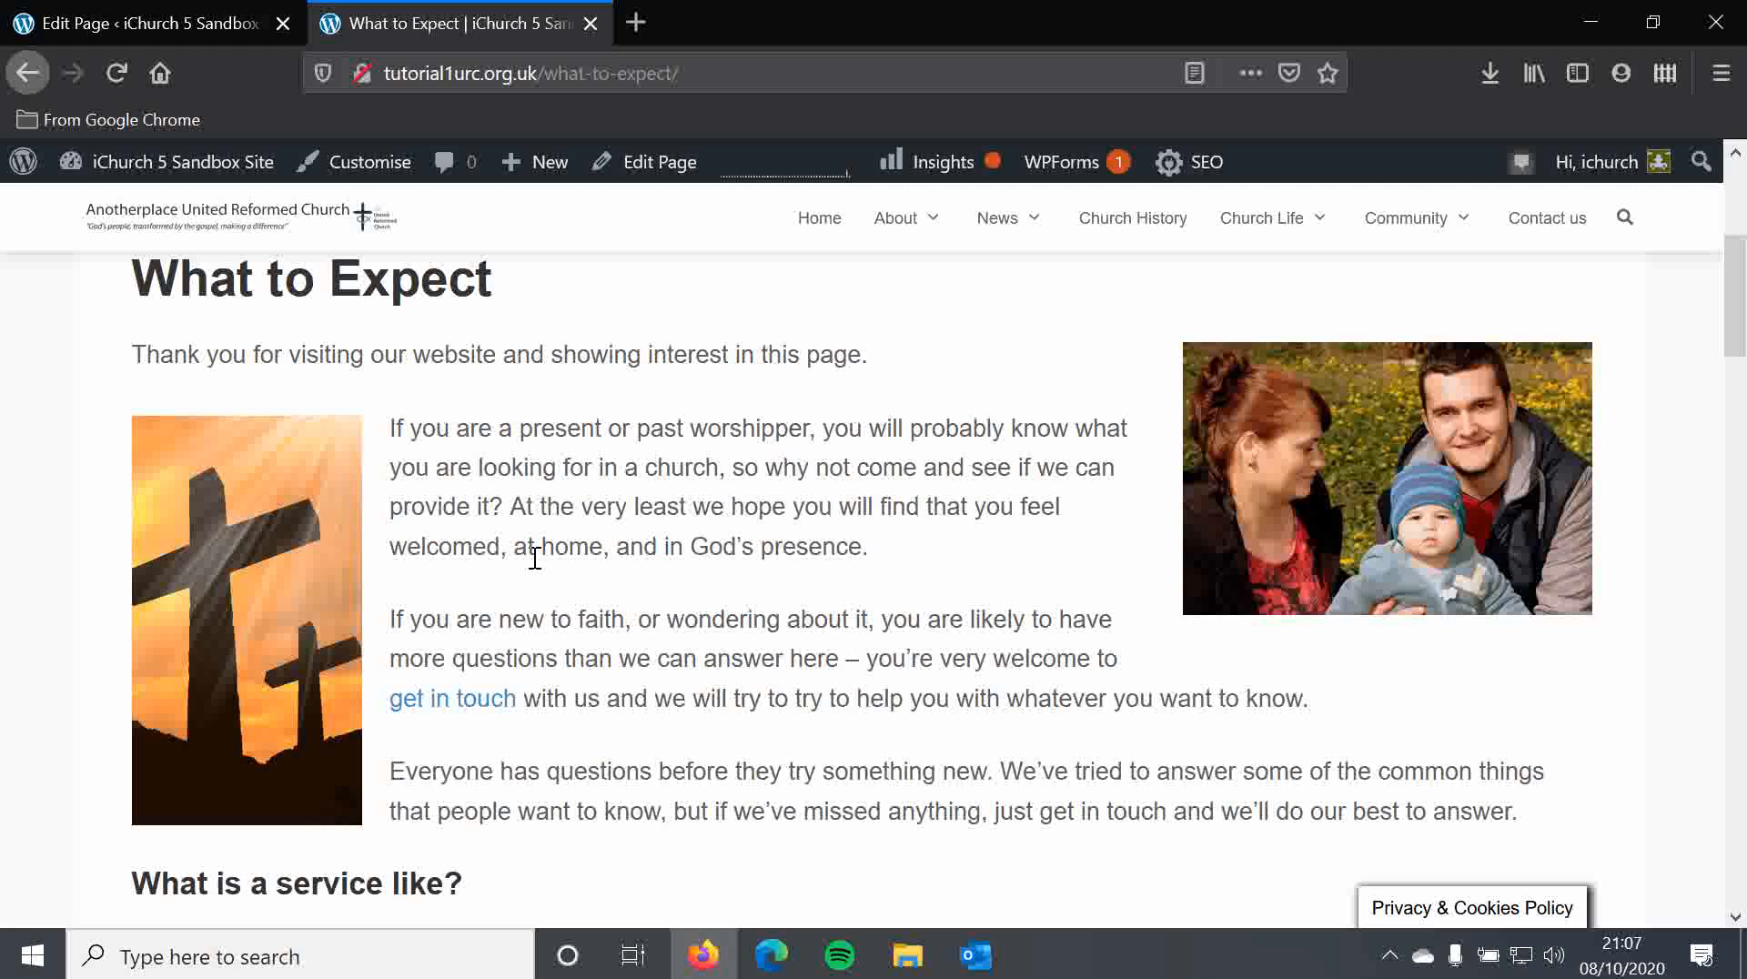
{"action": "left_click", "coordinate": [109, 12]}
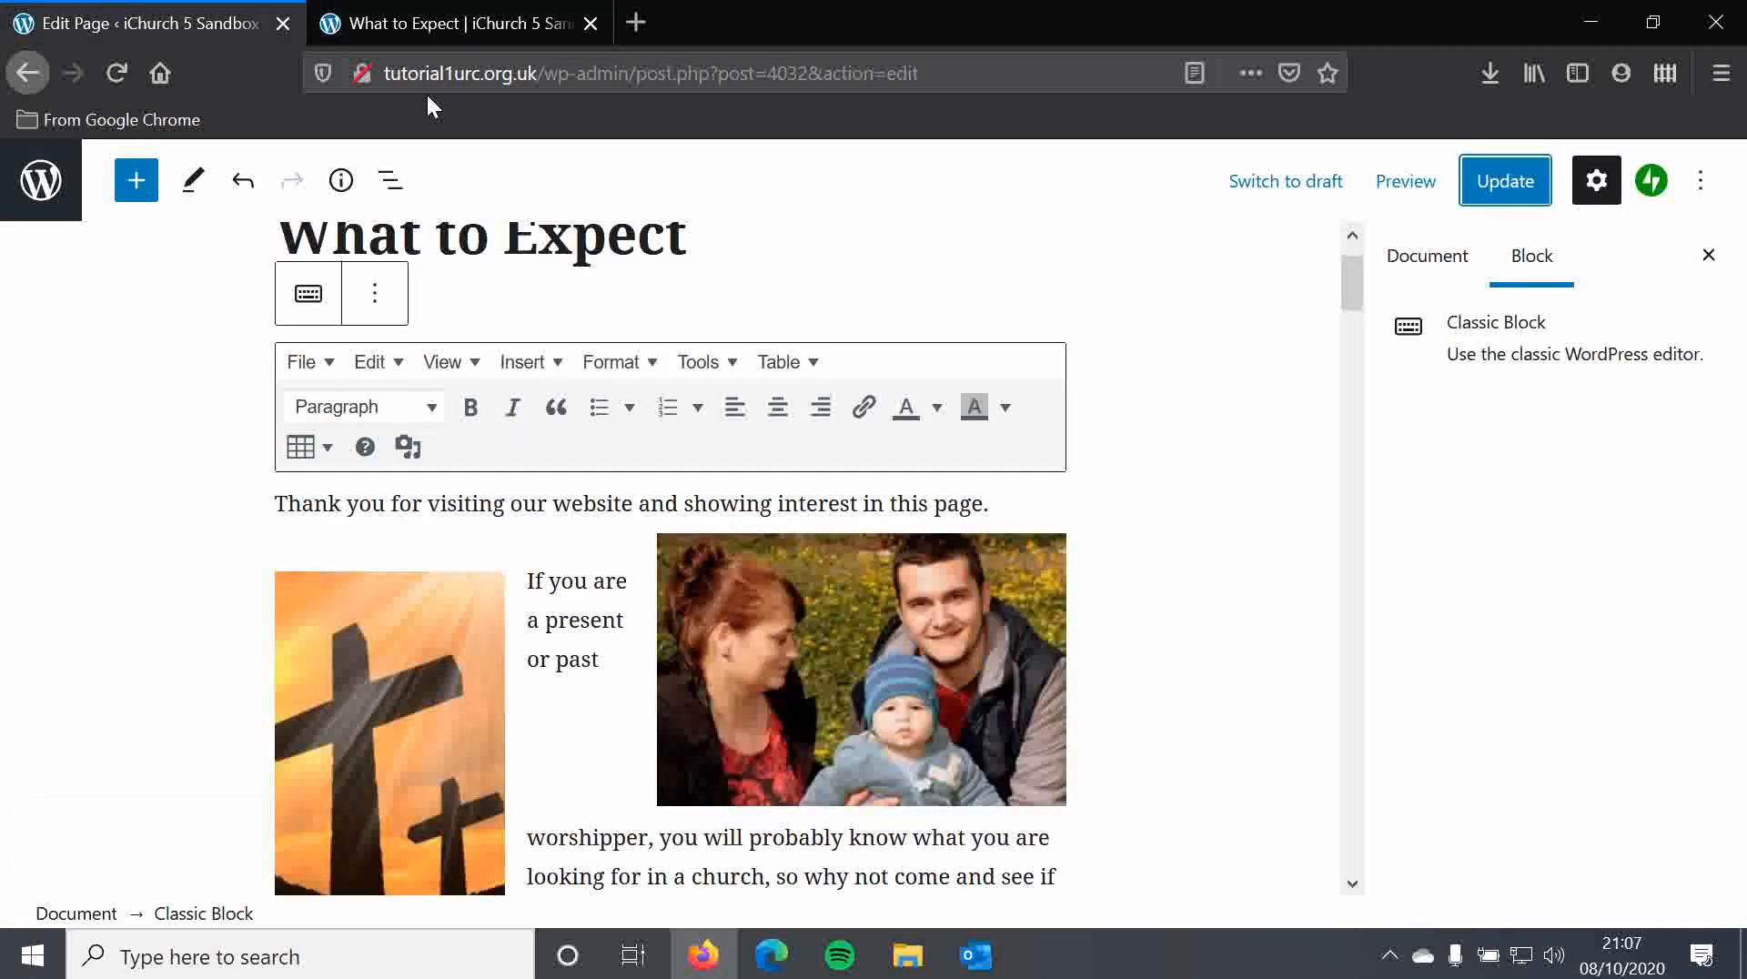
Delete the crosses image from the Classic block and update the page
{"action": "left_click", "coordinate": [448, 610]}
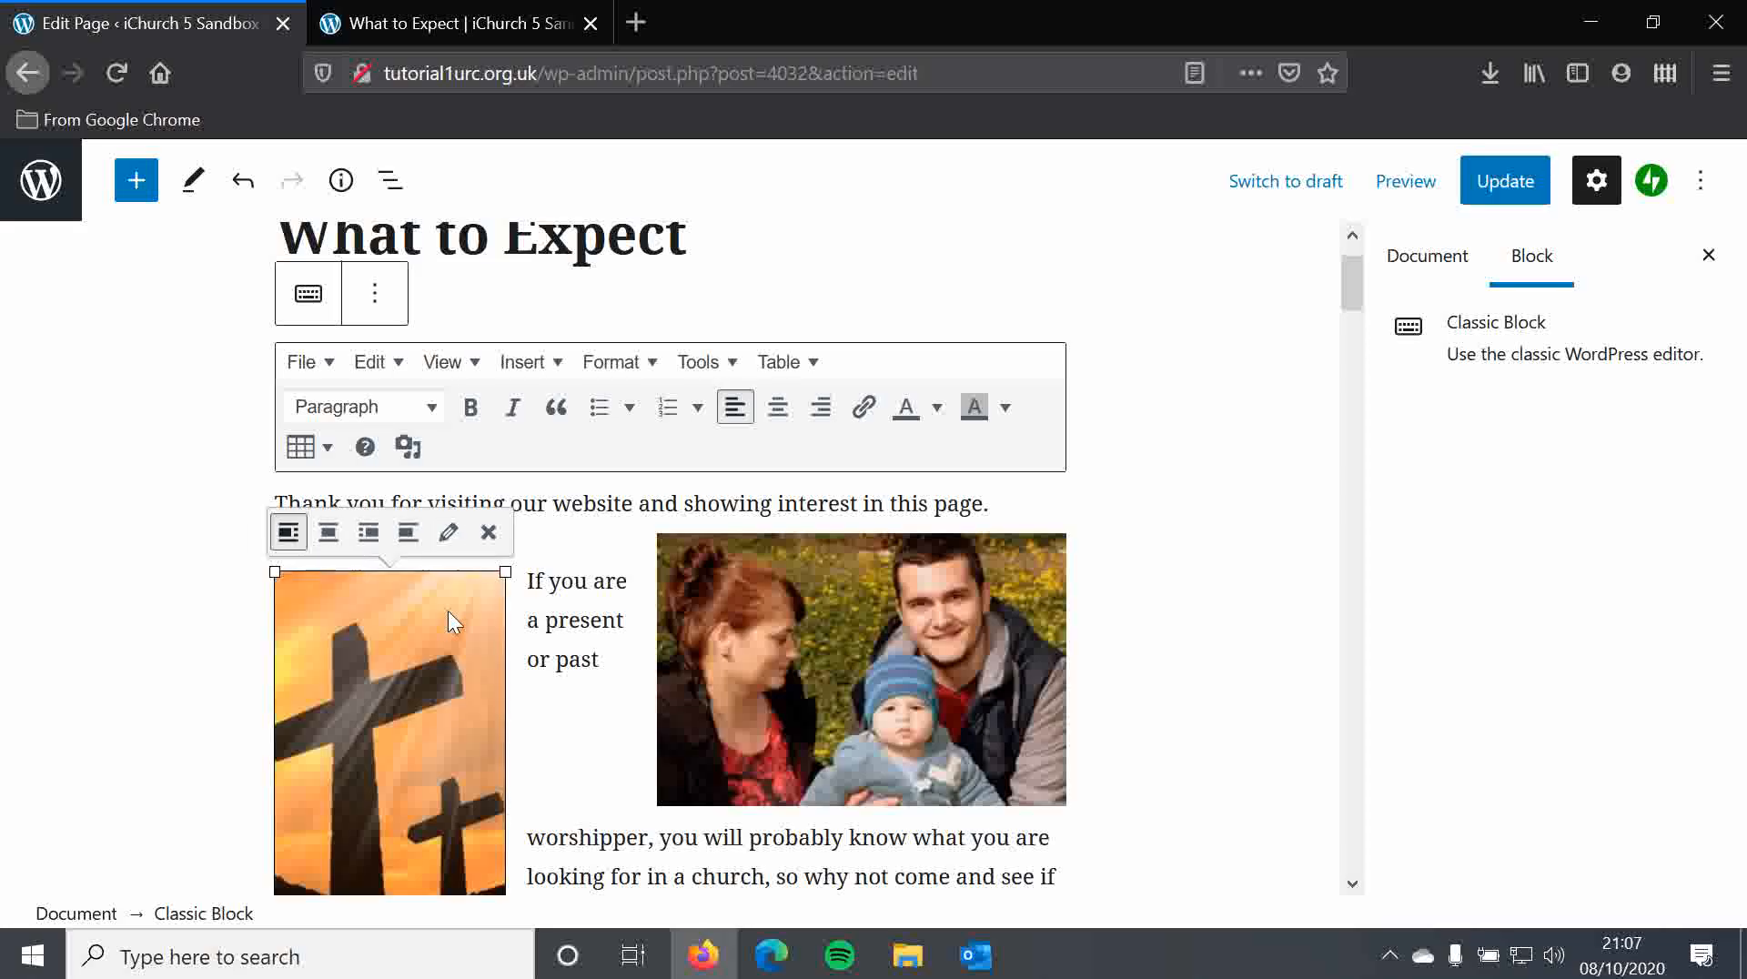
{"action": "scroll", "coordinate": [446, 610], "scroll_direction": "down", "scroll_amount": 3}
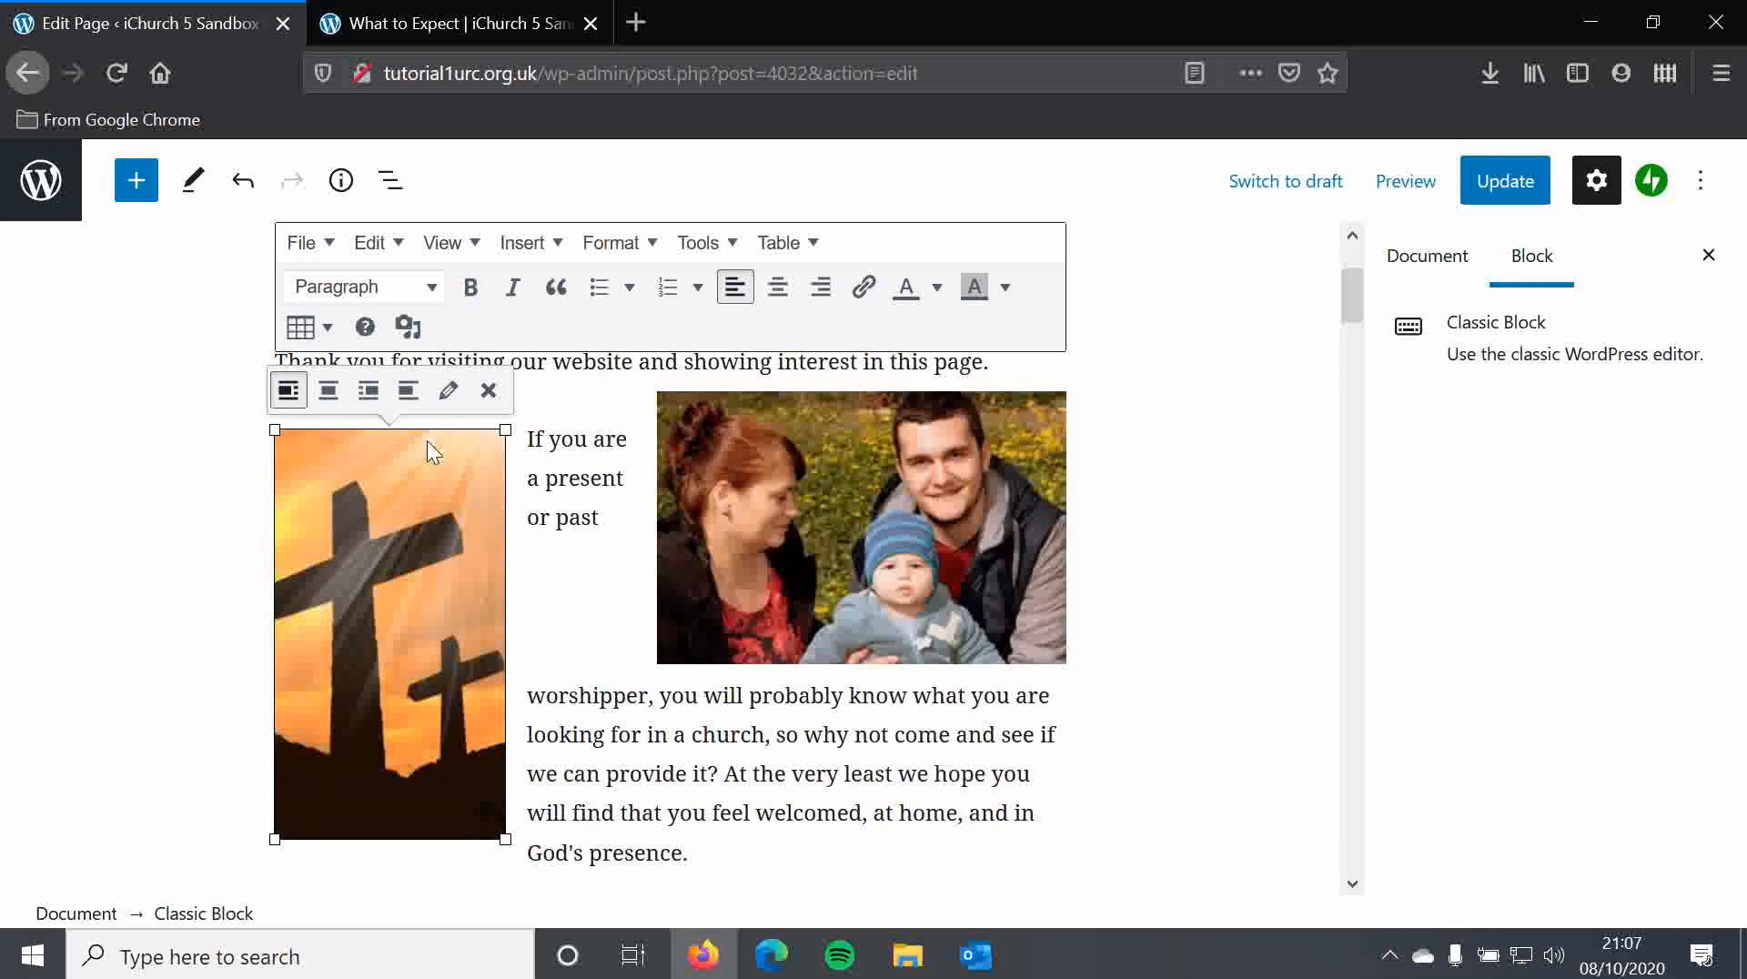
{"action": "key", "text": "Delete"}
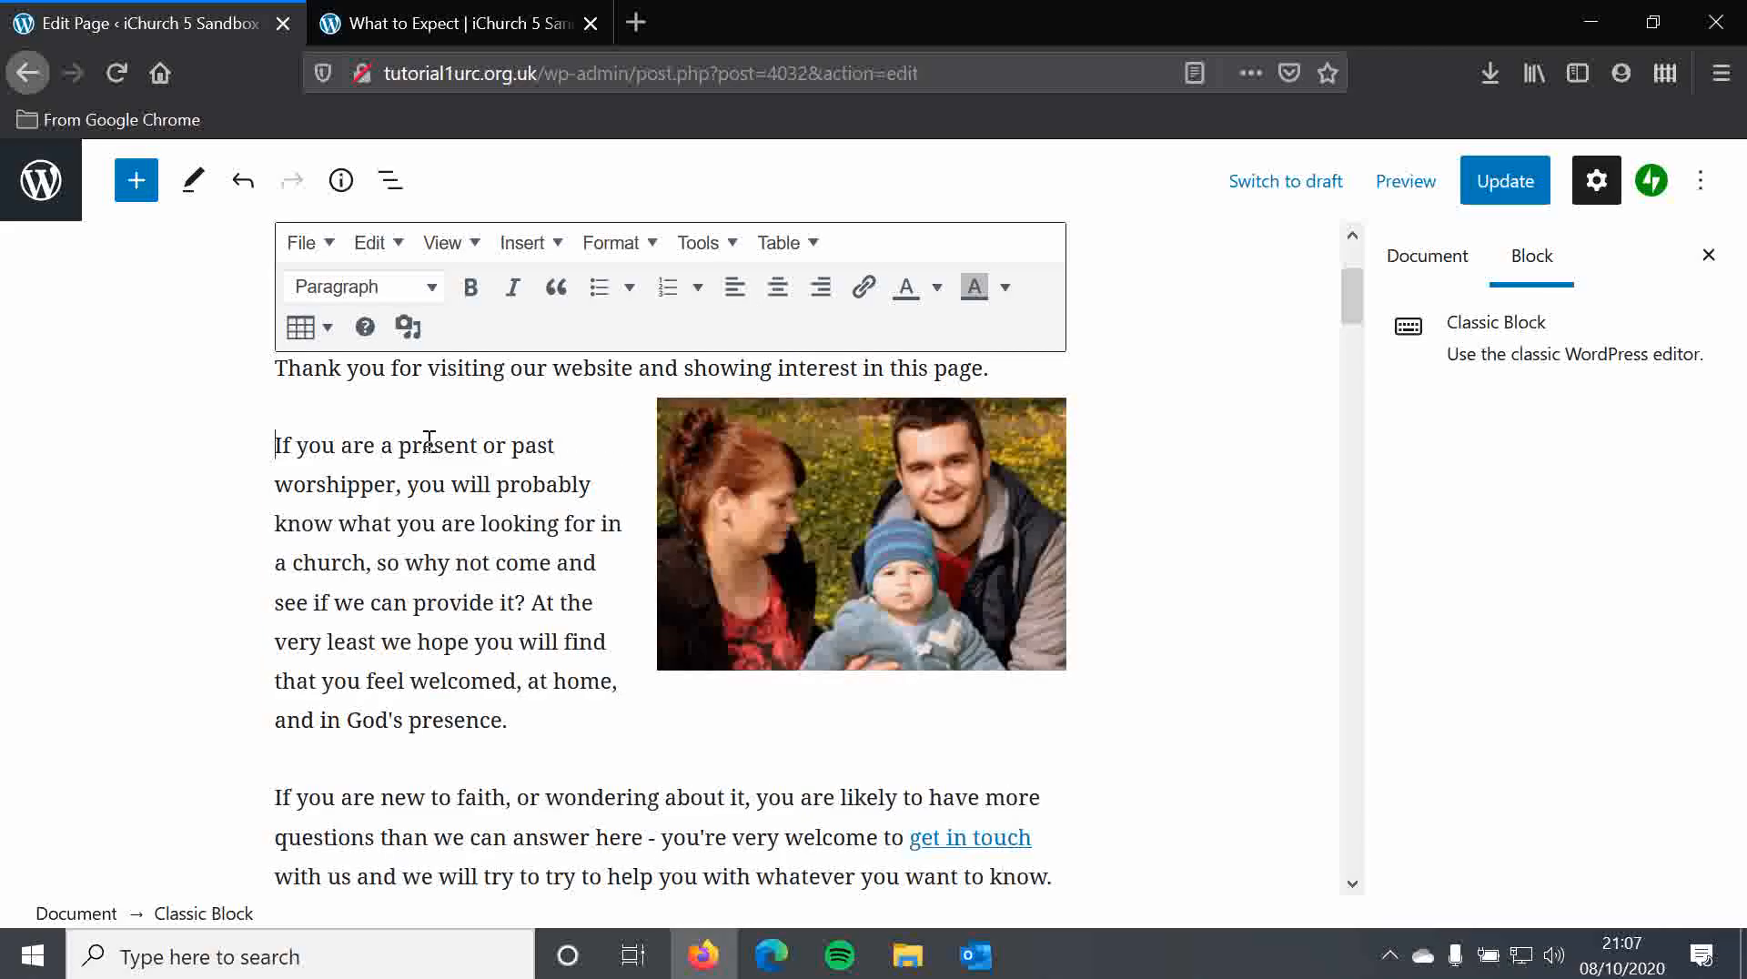
{"action": "left_click", "coordinate": [1506, 182]}
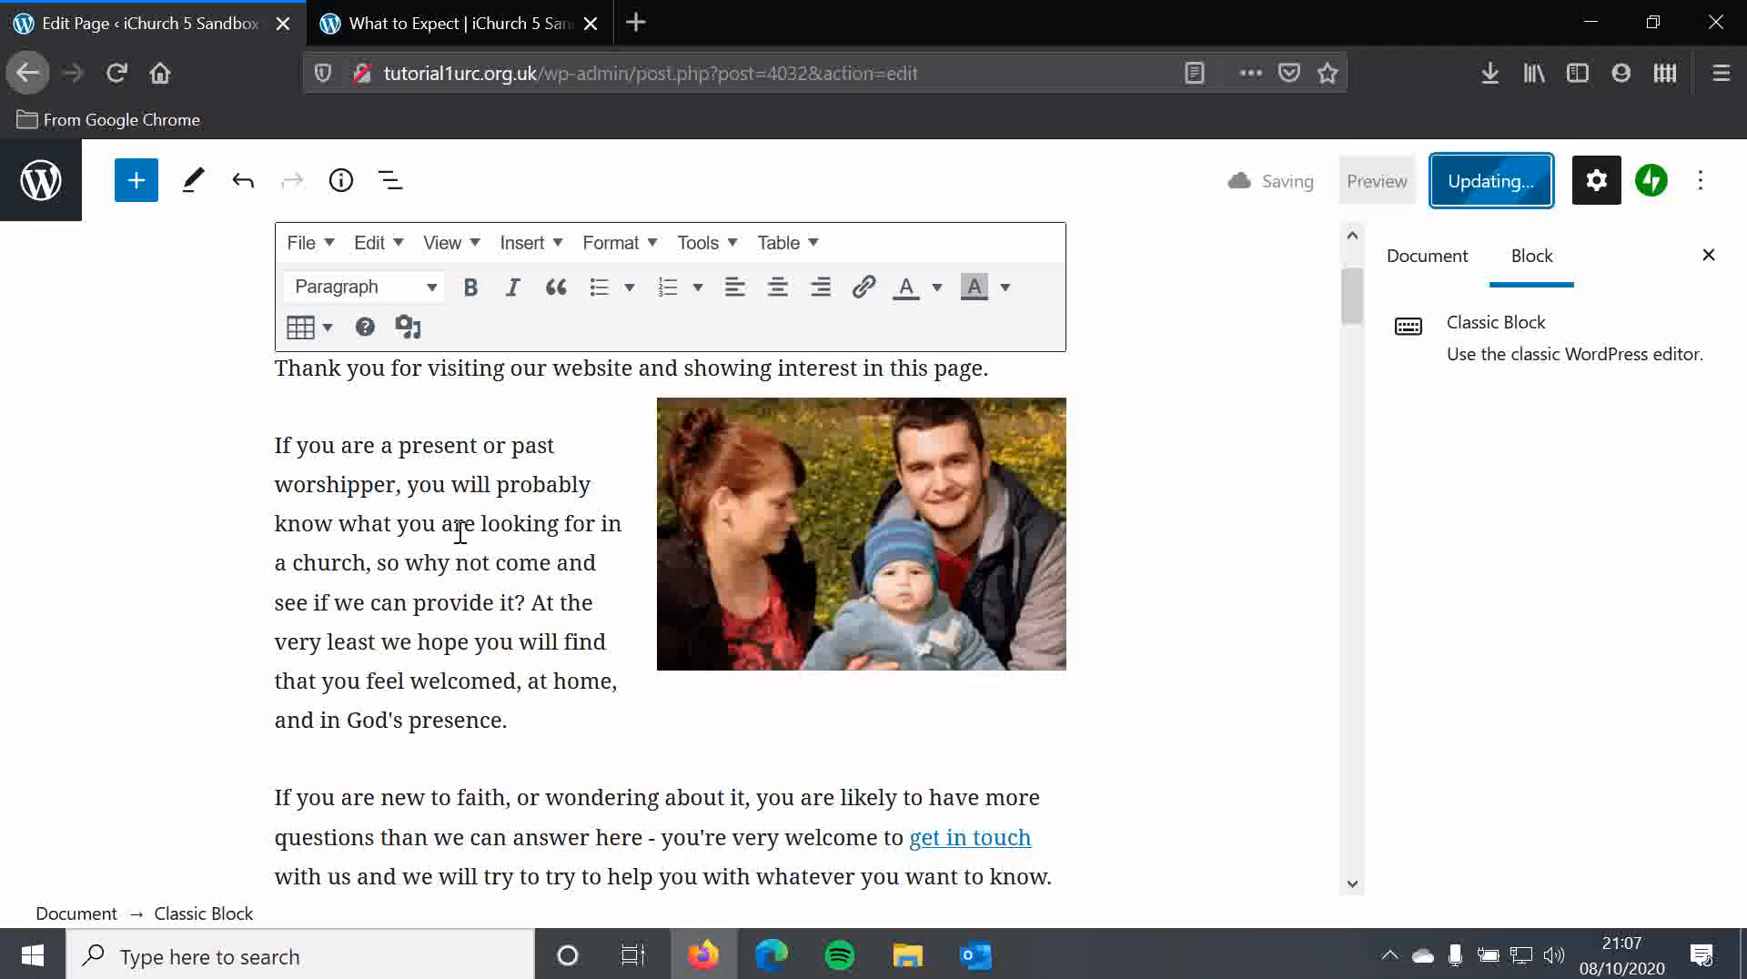
Look over the Classic block's options and remove the whole block from the page
{"action": "scroll", "coordinate": [523, 532], "scroll_direction": "up", "scroll_amount": 3}
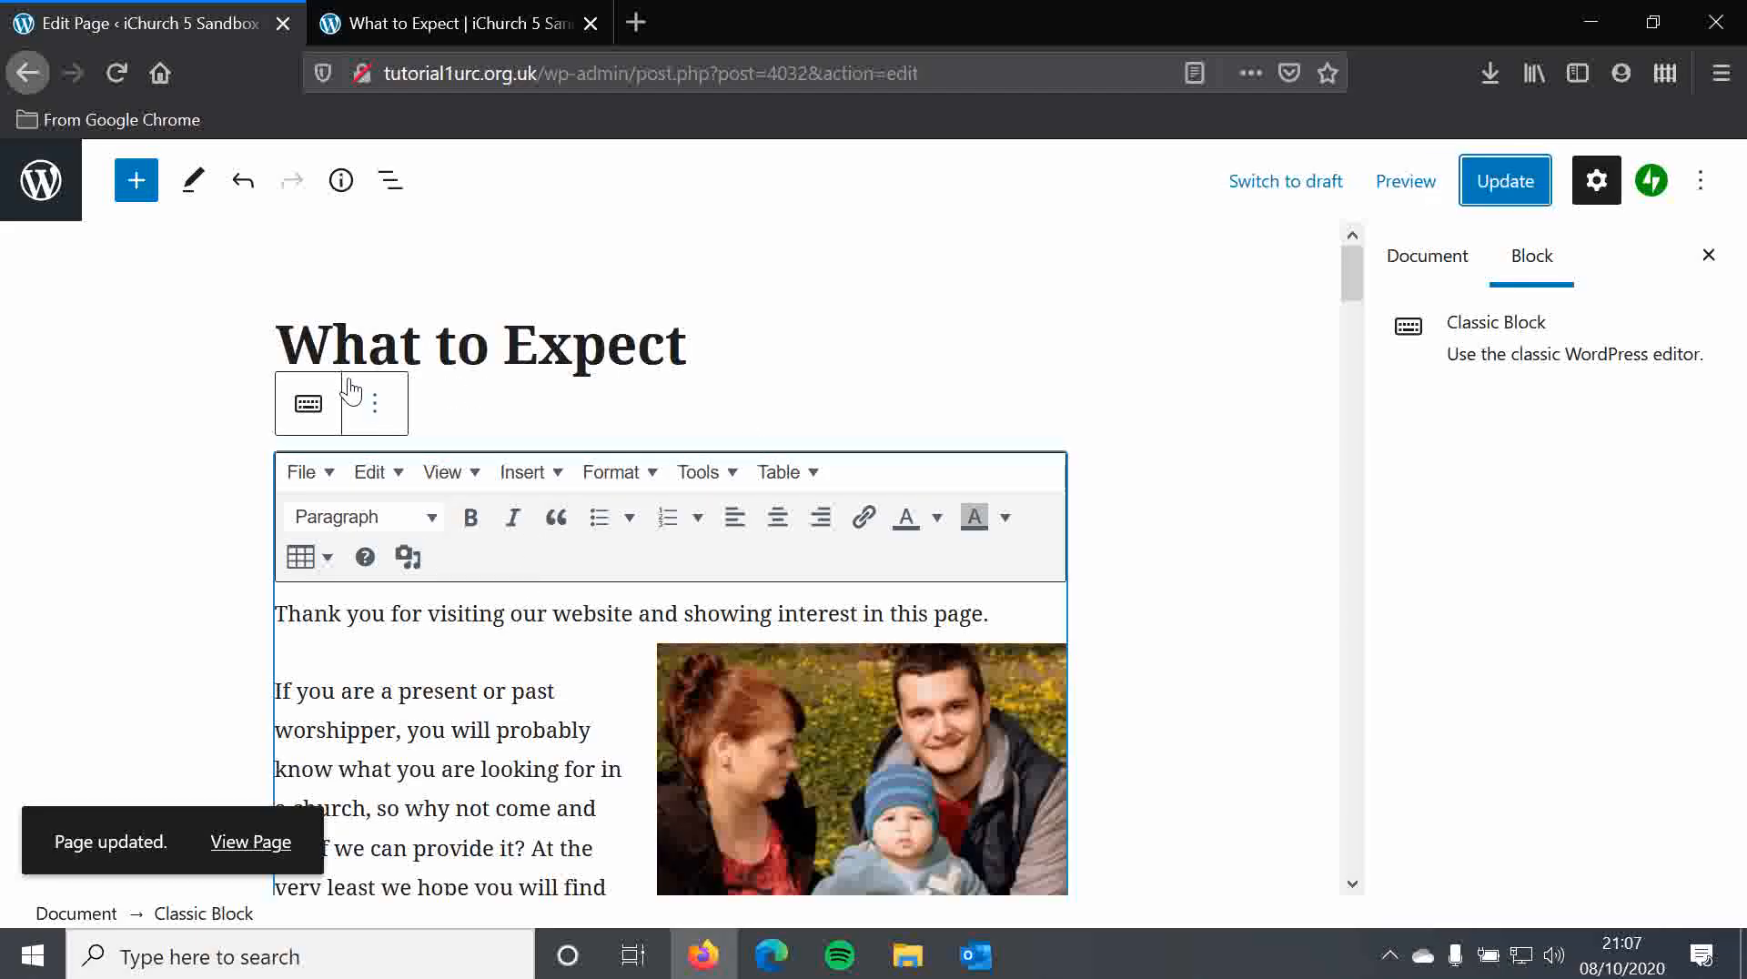
{"action": "left_click", "coordinate": [367, 417]}
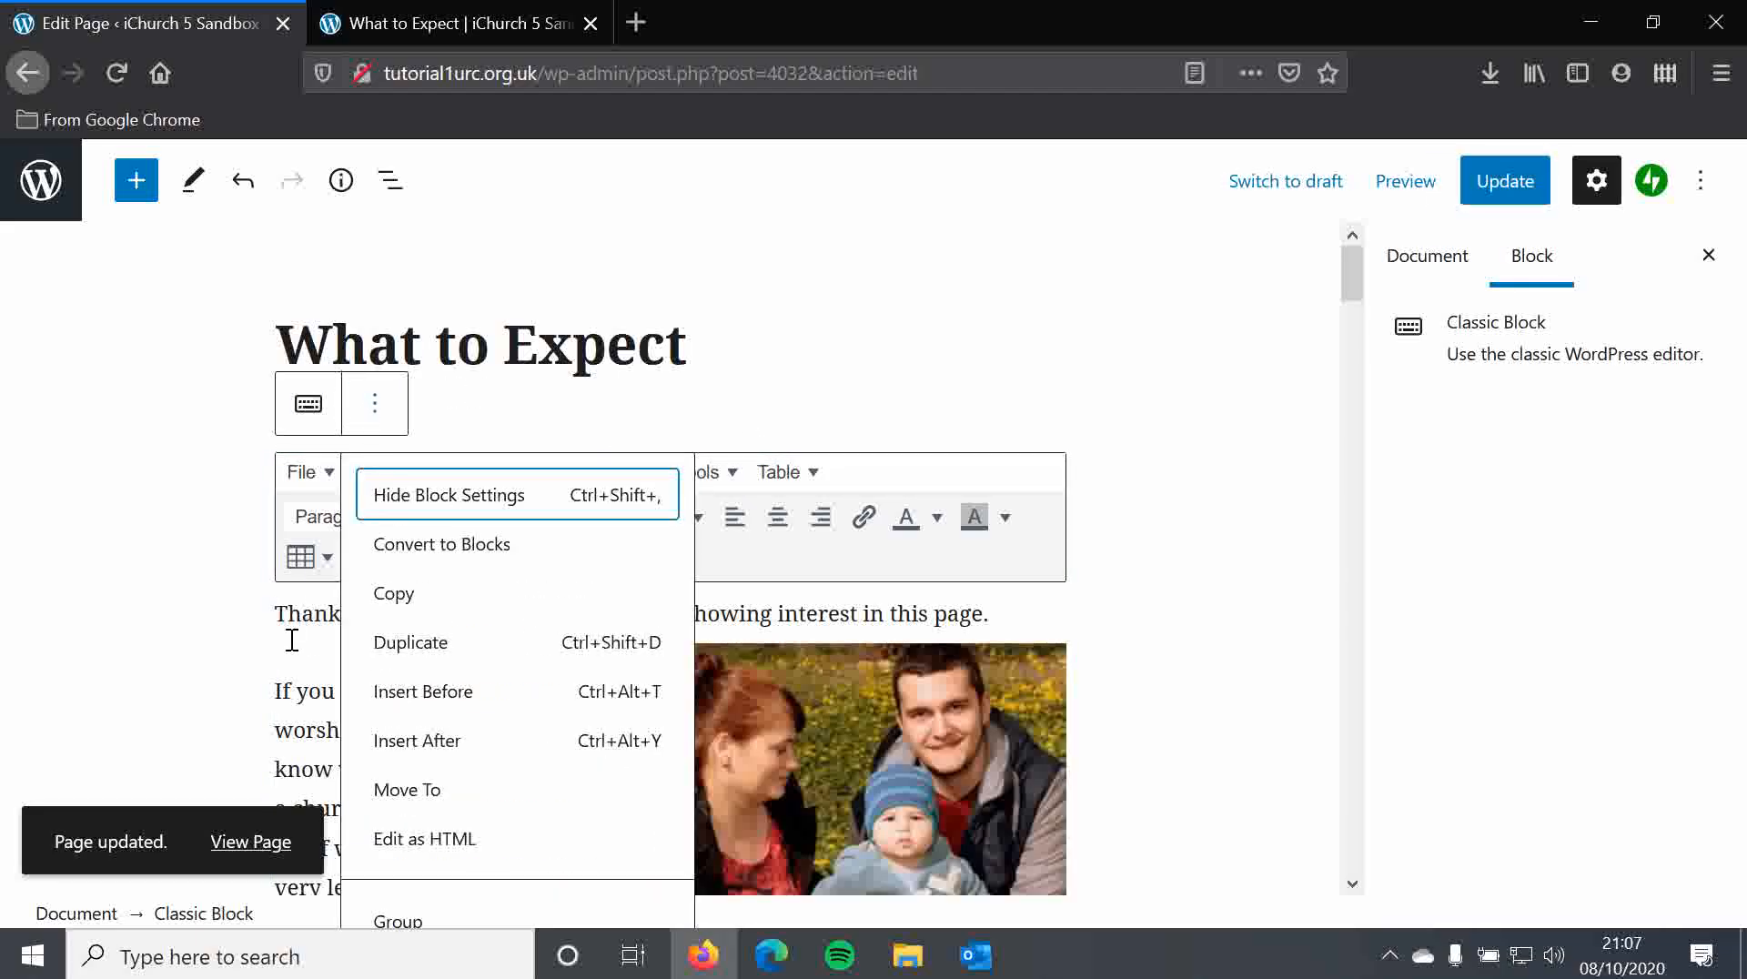
{"action": "scroll", "coordinate": [291, 640], "scroll_direction": "down", "scroll_amount": 3}
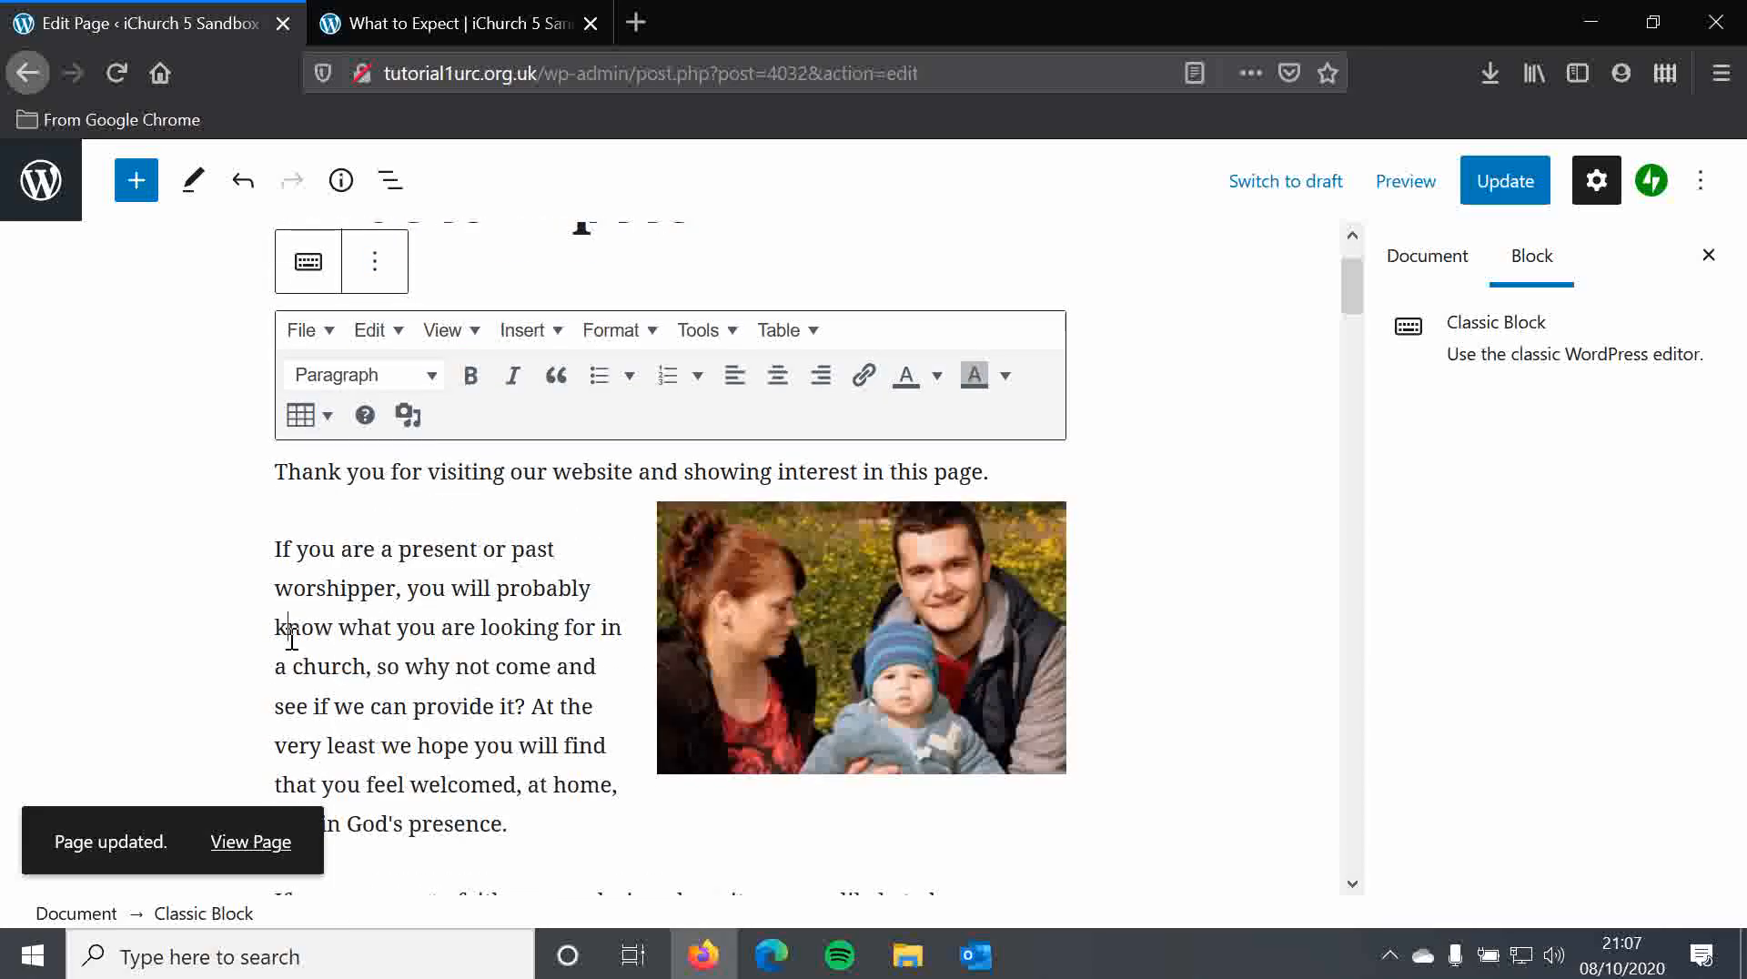
{"action": "scroll", "coordinate": [421, 404], "scroll_direction": "up", "scroll_amount": 3}
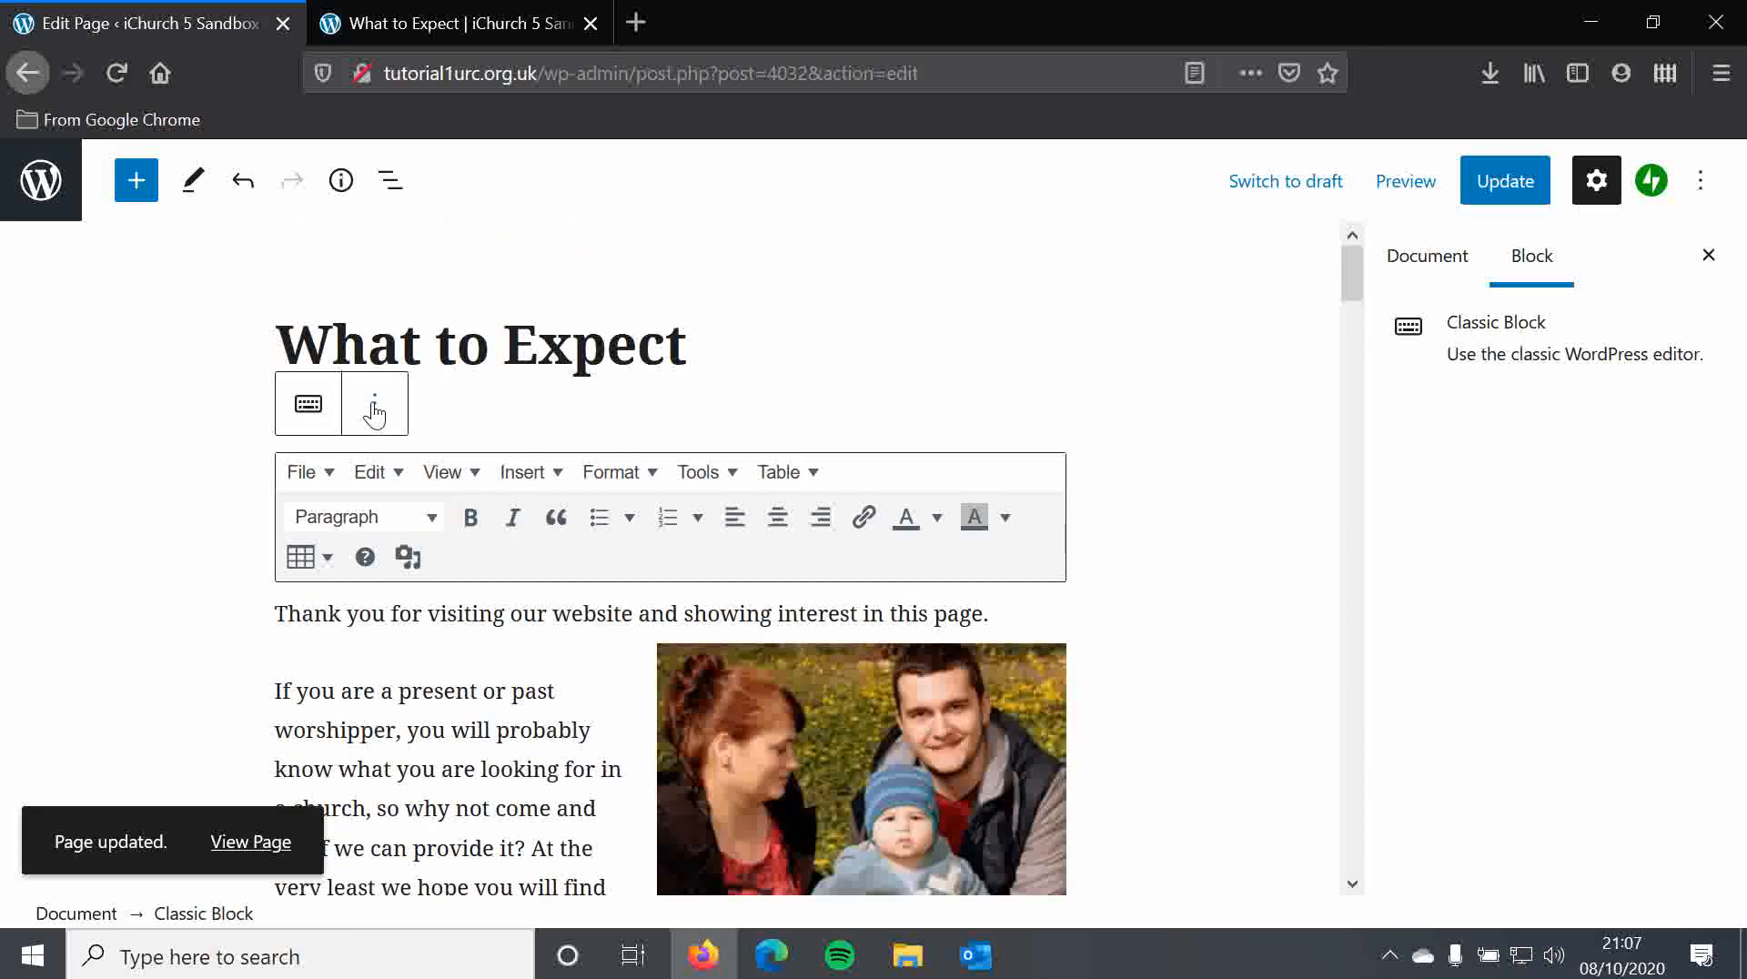
{"action": "left_click", "coordinate": [374, 404]}
{"action": "scroll", "coordinate": [451, 819], "scroll_direction": "down", "scroll_amount": 1}
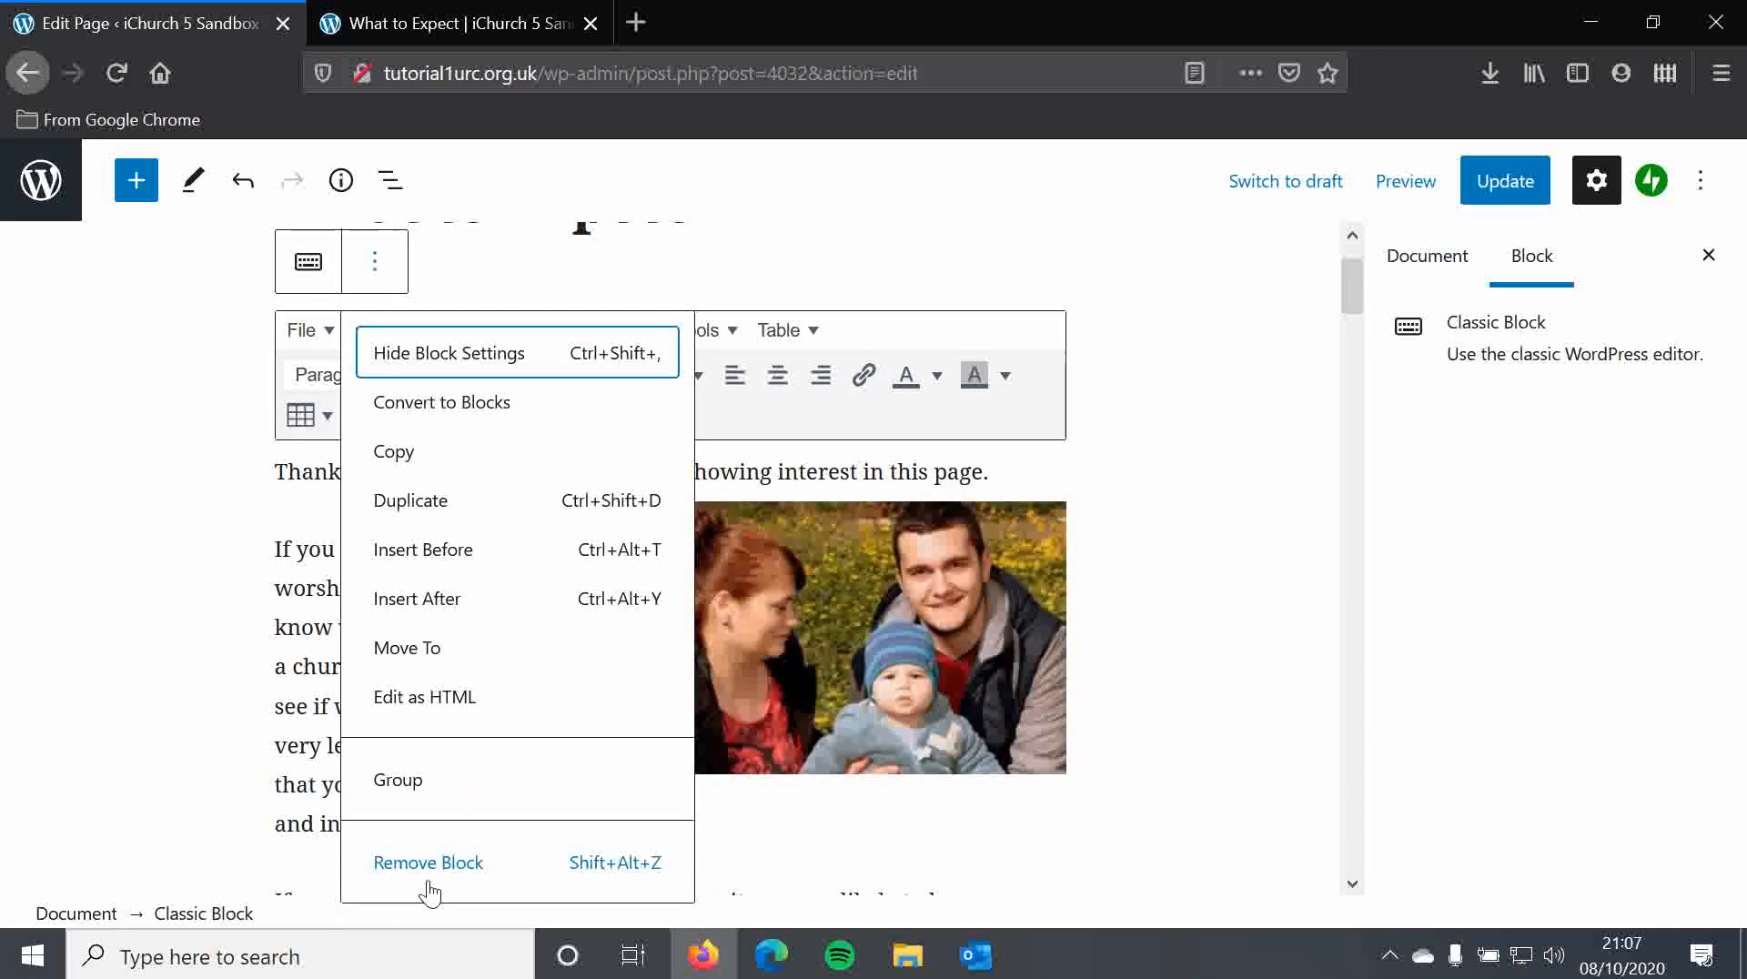
{"action": "left_click", "coordinate": [448, 858]}
{"action": "scroll", "coordinate": [409, 549], "scroll_direction": "up", "scroll_amount": 3}
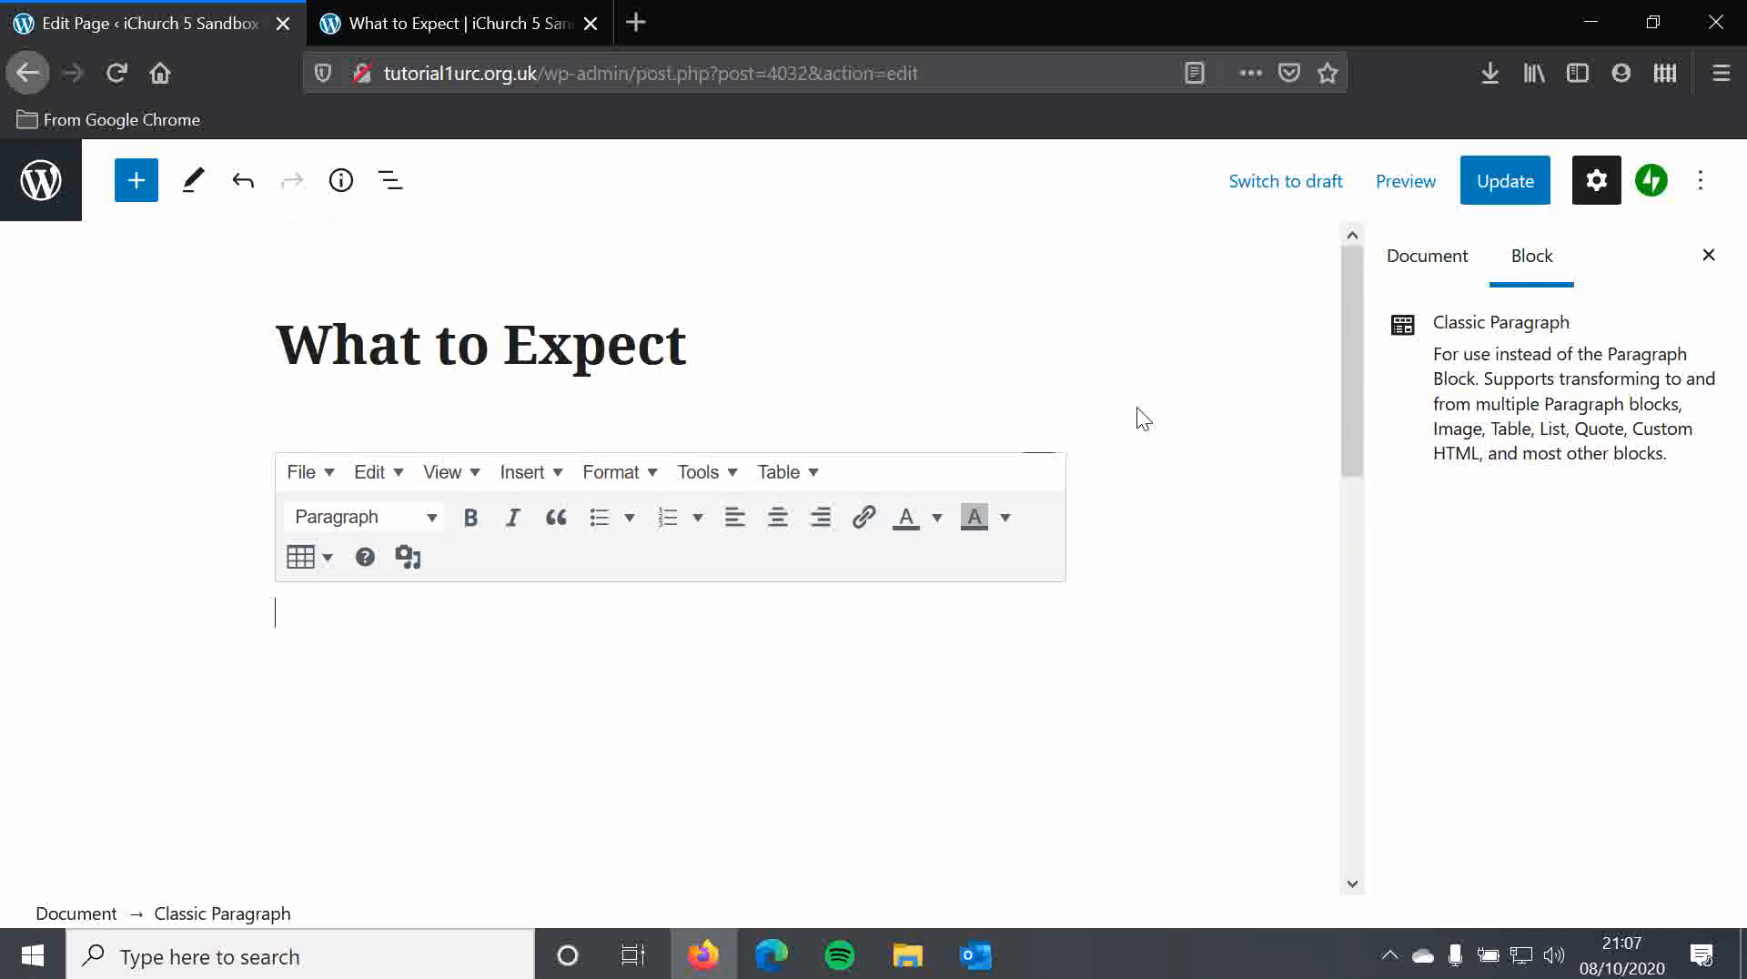
Add a Paragraph block reading "start typing." to the empty page, followed by a second paragraph reading "Block 2"
{"action": "left_click", "coordinate": [827, 430]}
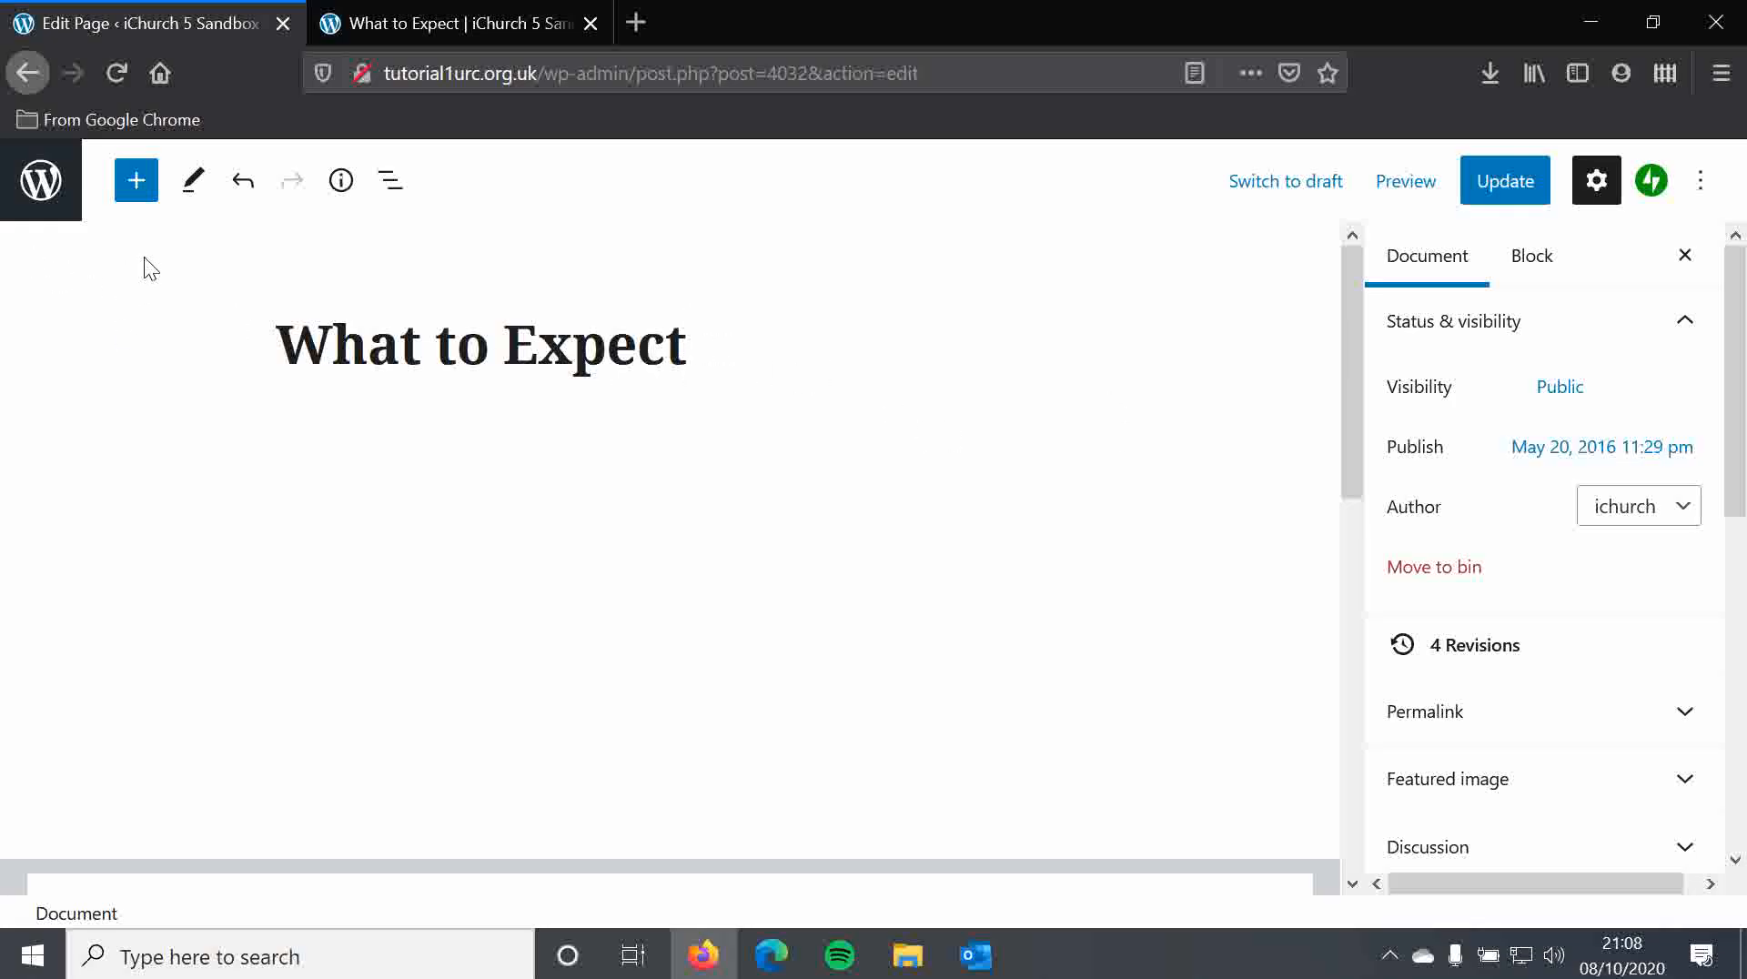
{"action": "left_click", "coordinate": [134, 185]}
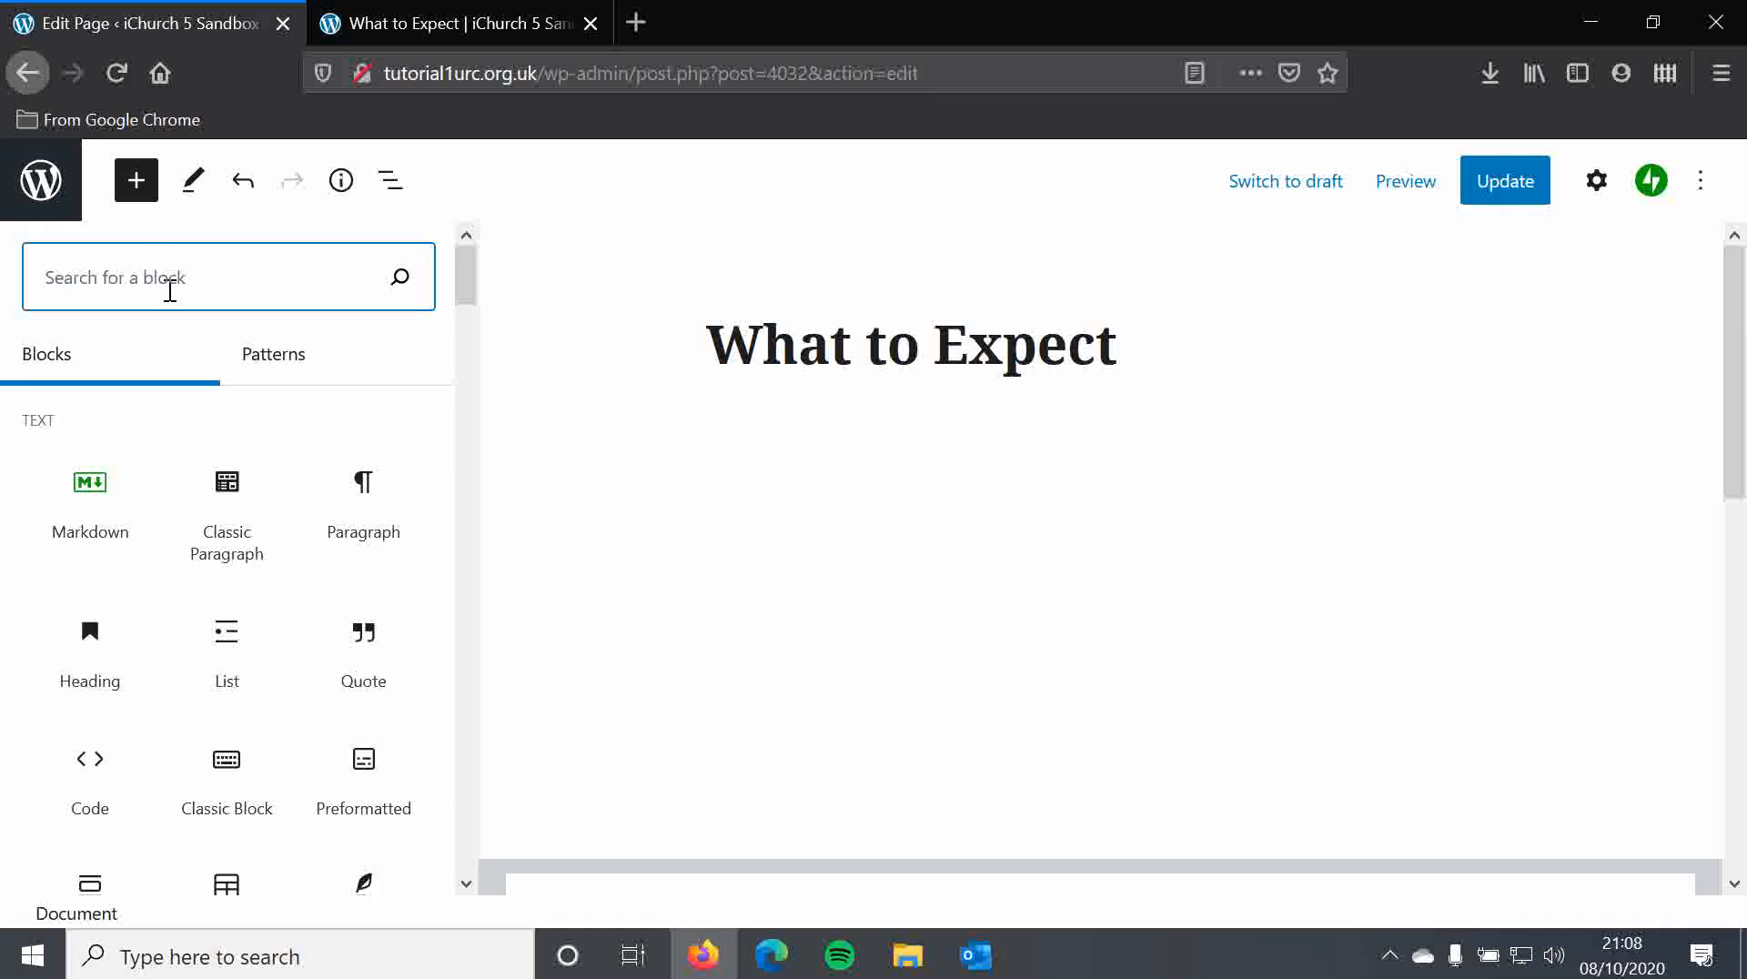
{"action": "mouse_move", "coordinate": [344, 539]}
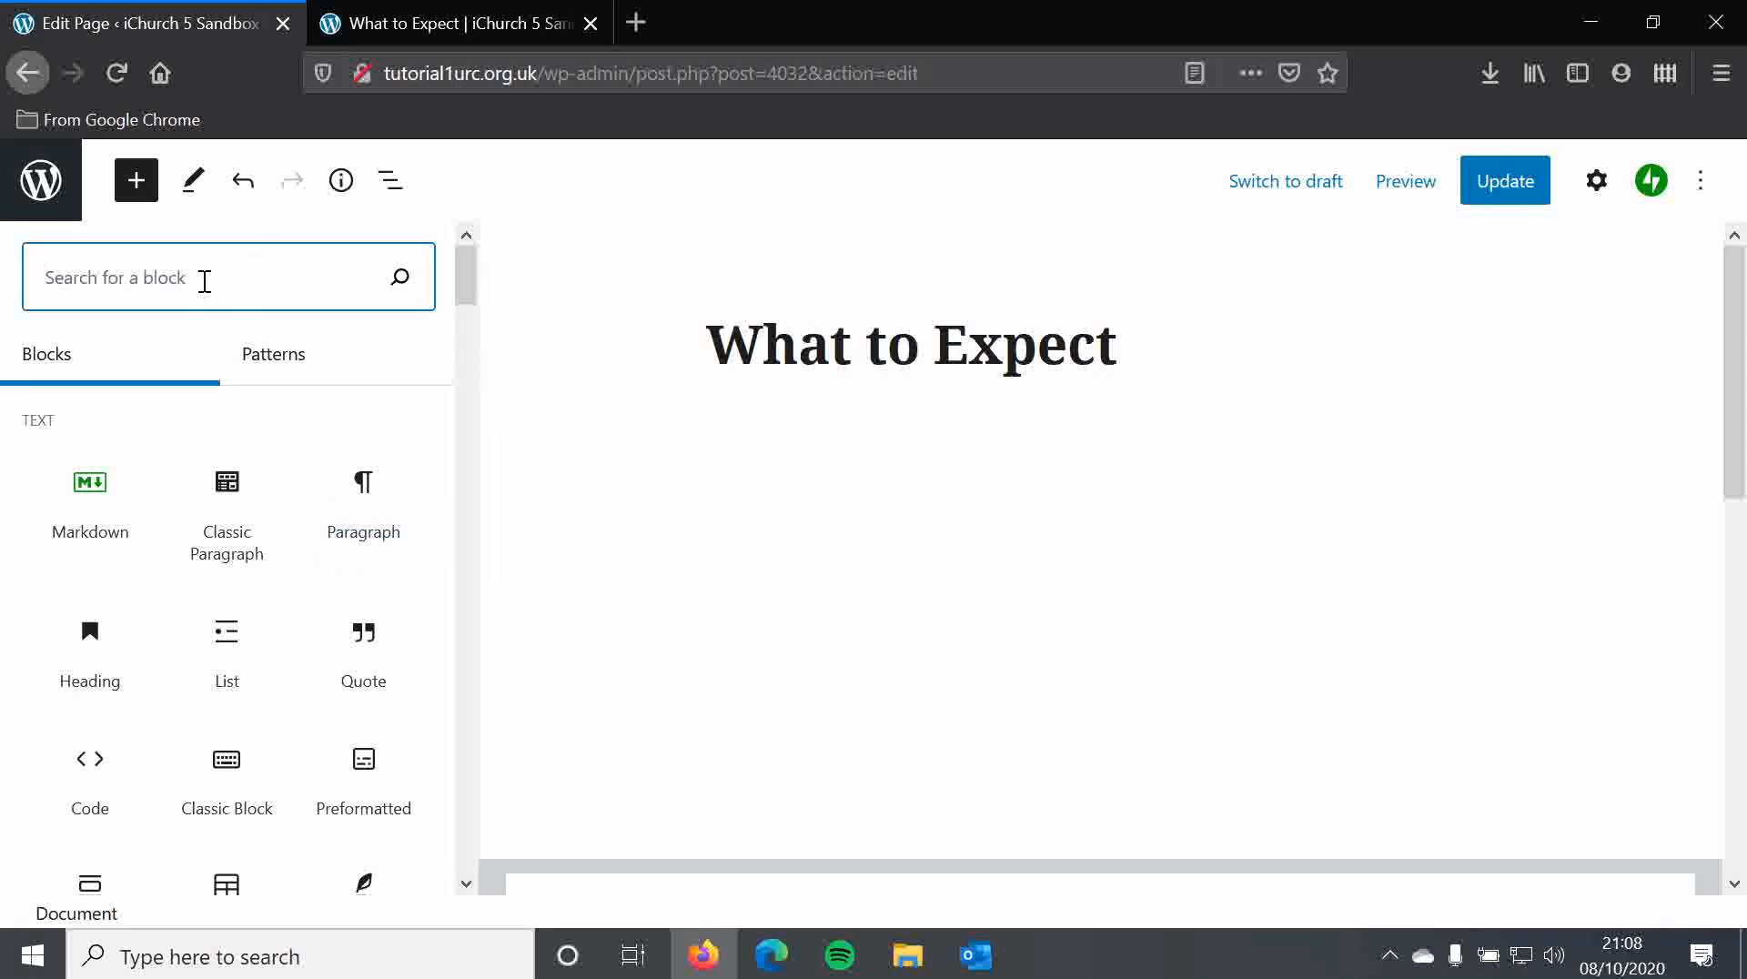
{"action": "left_click", "coordinate": [356, 494]}
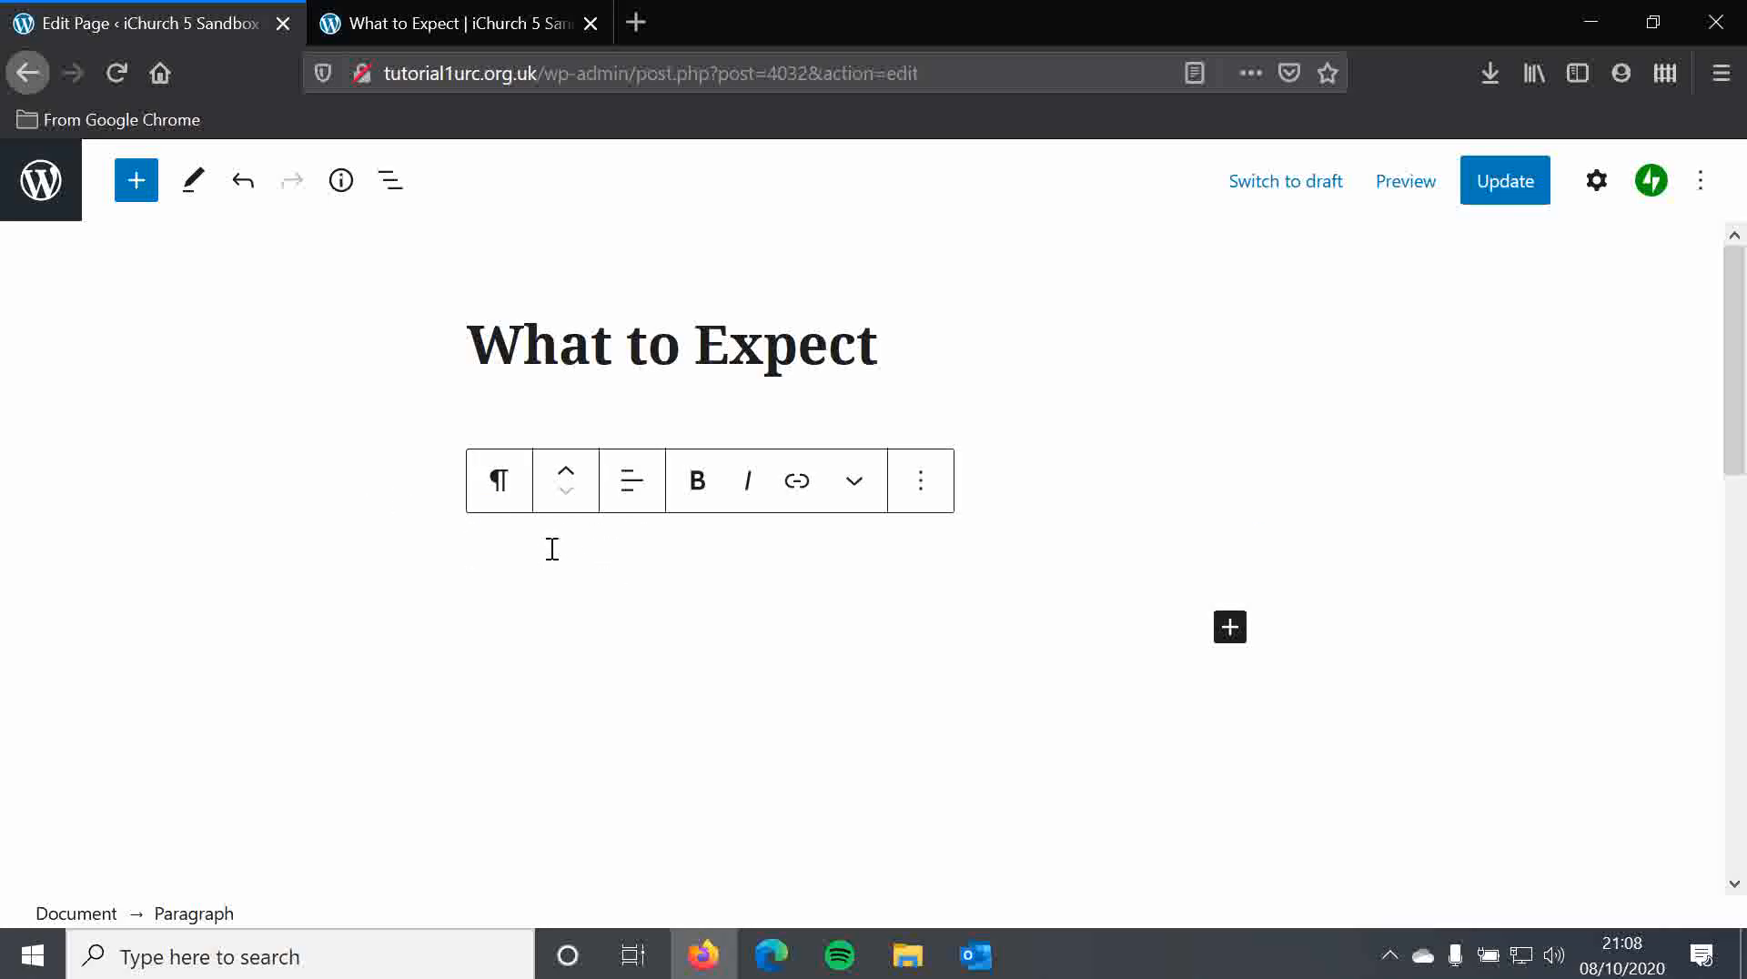
{"action": "type", "text": "star"}
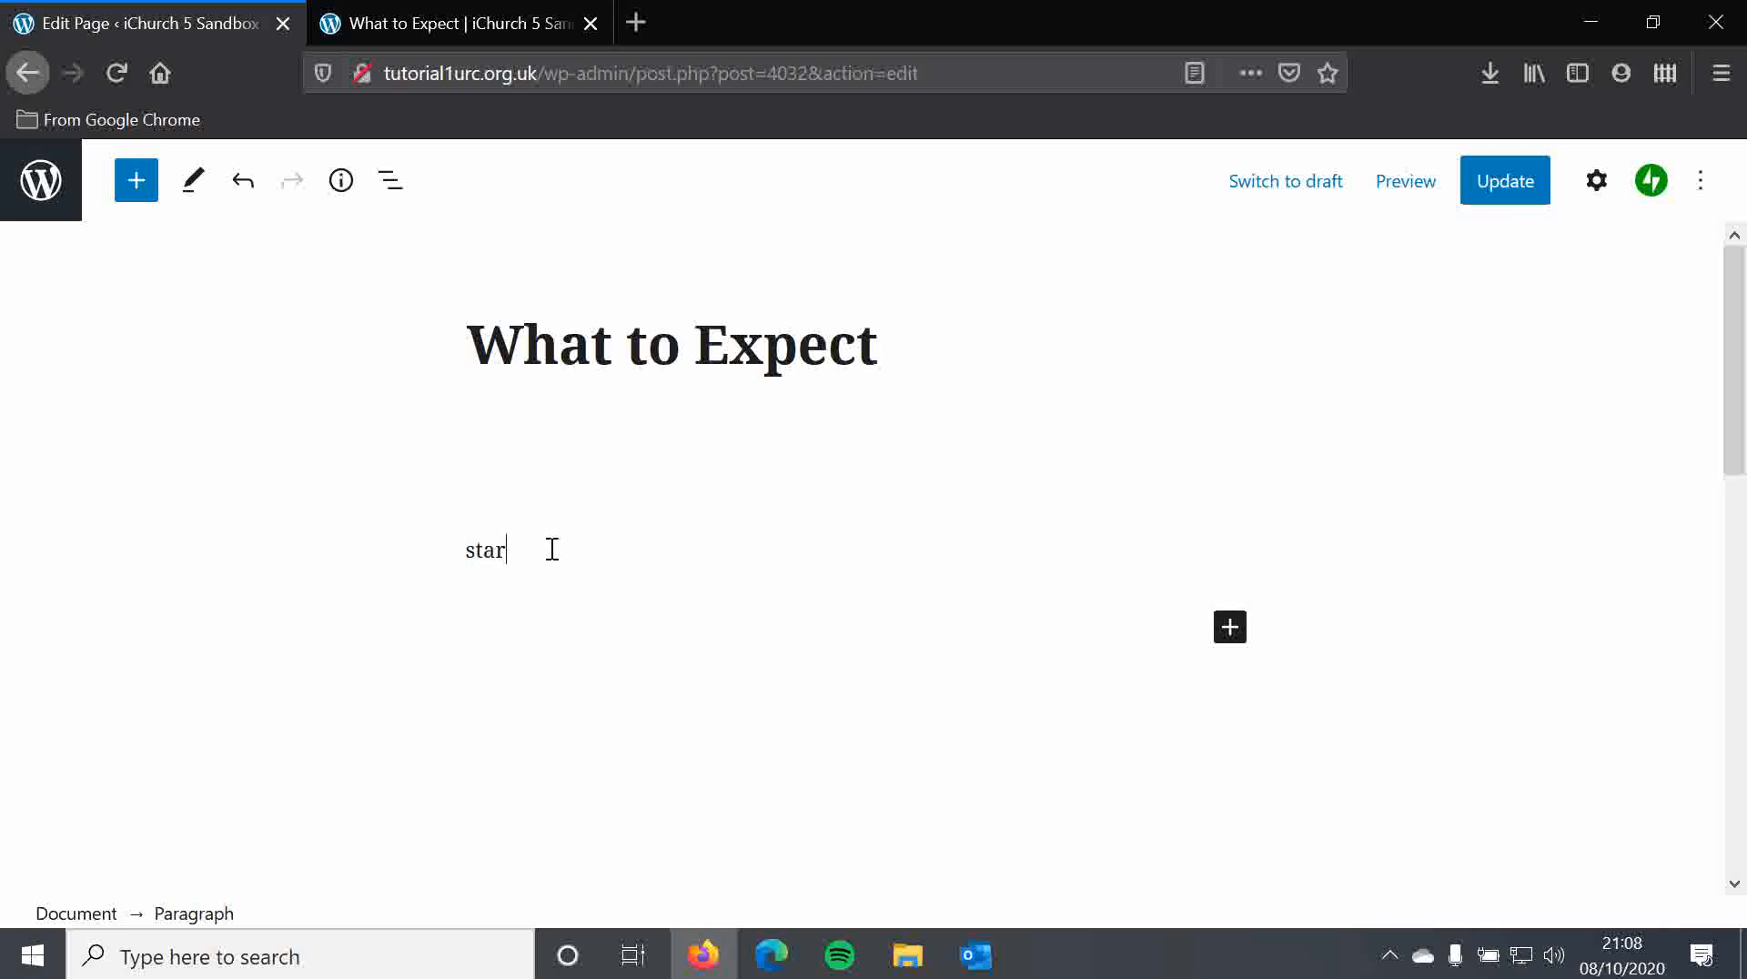
{"action": "type", "text": "t typing/"}
{"action": "key", "text": "BackSpace"}
{"action": "type", "text": "."}
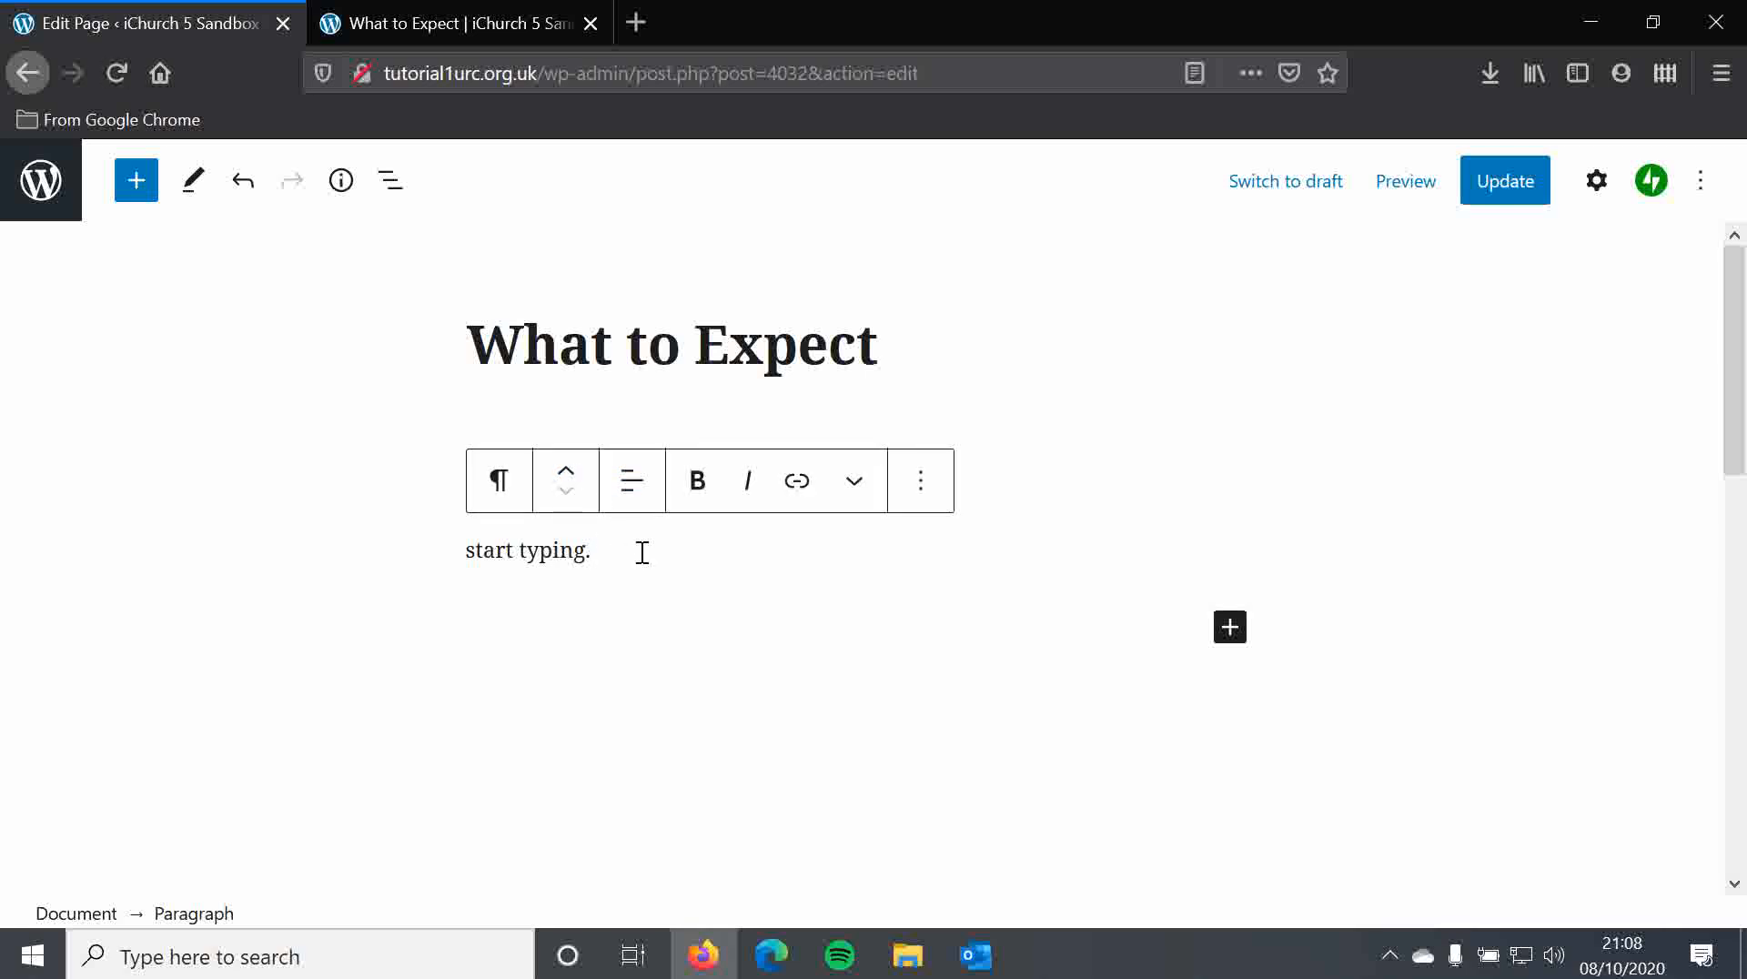
{"action": "key", "text": "Return"}
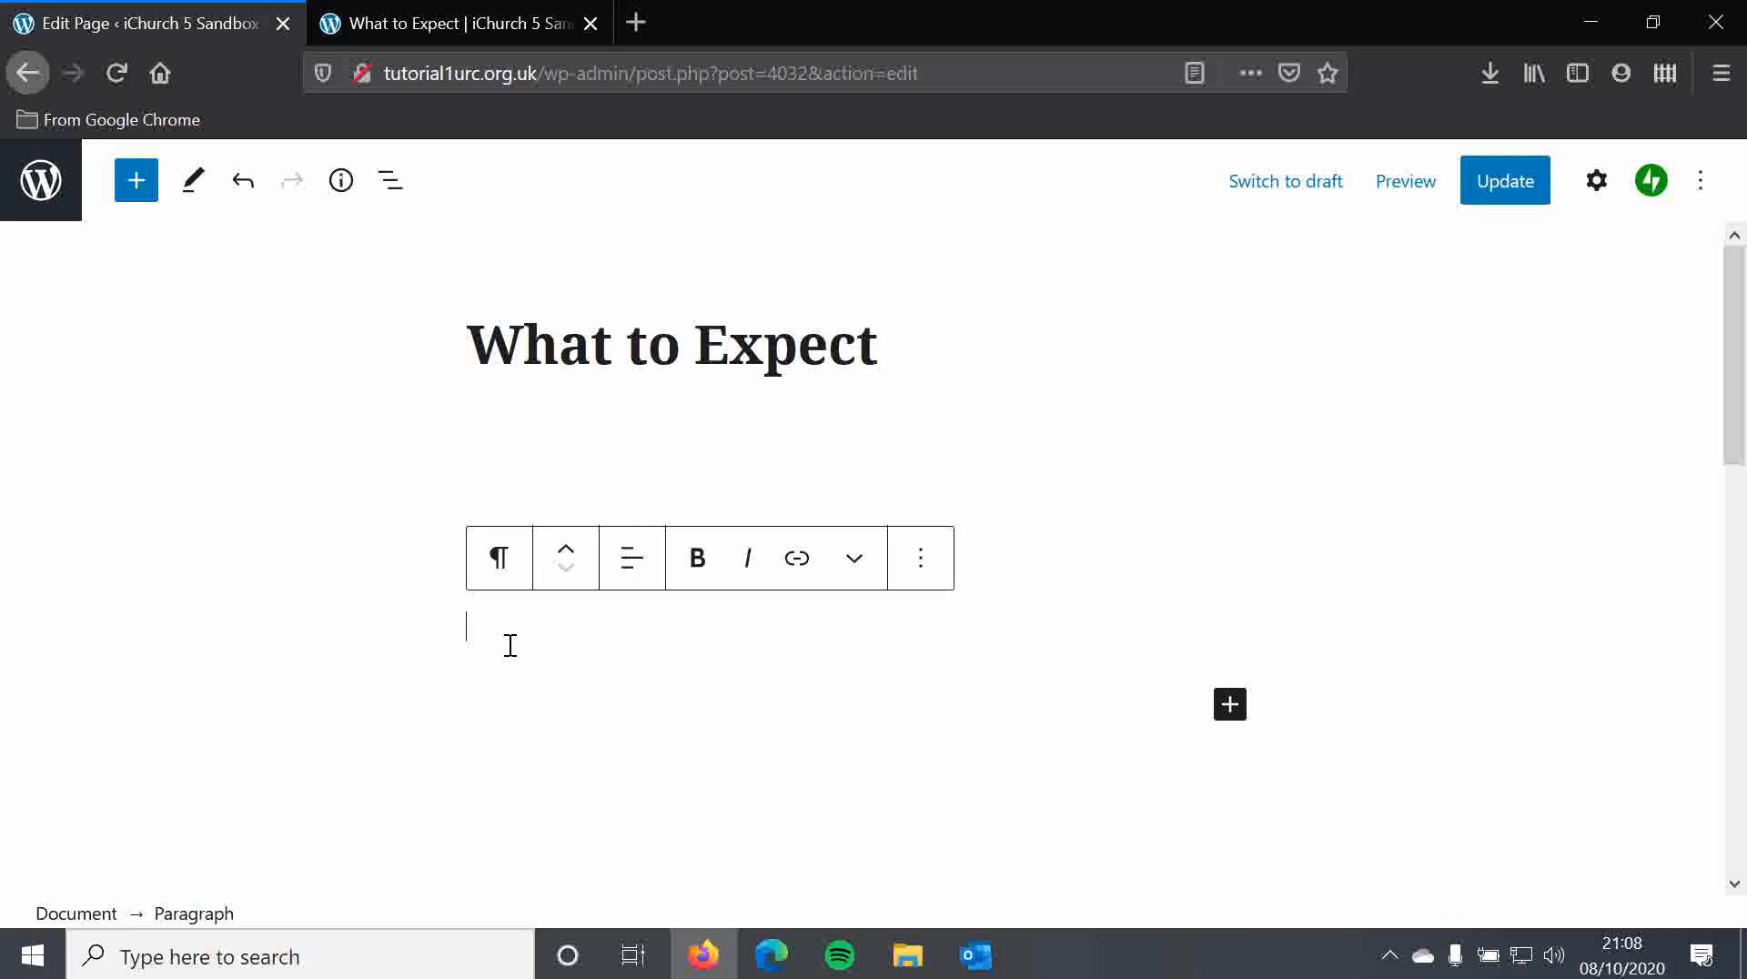
{"action": "type", "text": "Block 2"}
Update the page, reload its live version to check the two paragraphs, and return to the editor
{"action": "left_click", "coordinate": [1482, 183]}
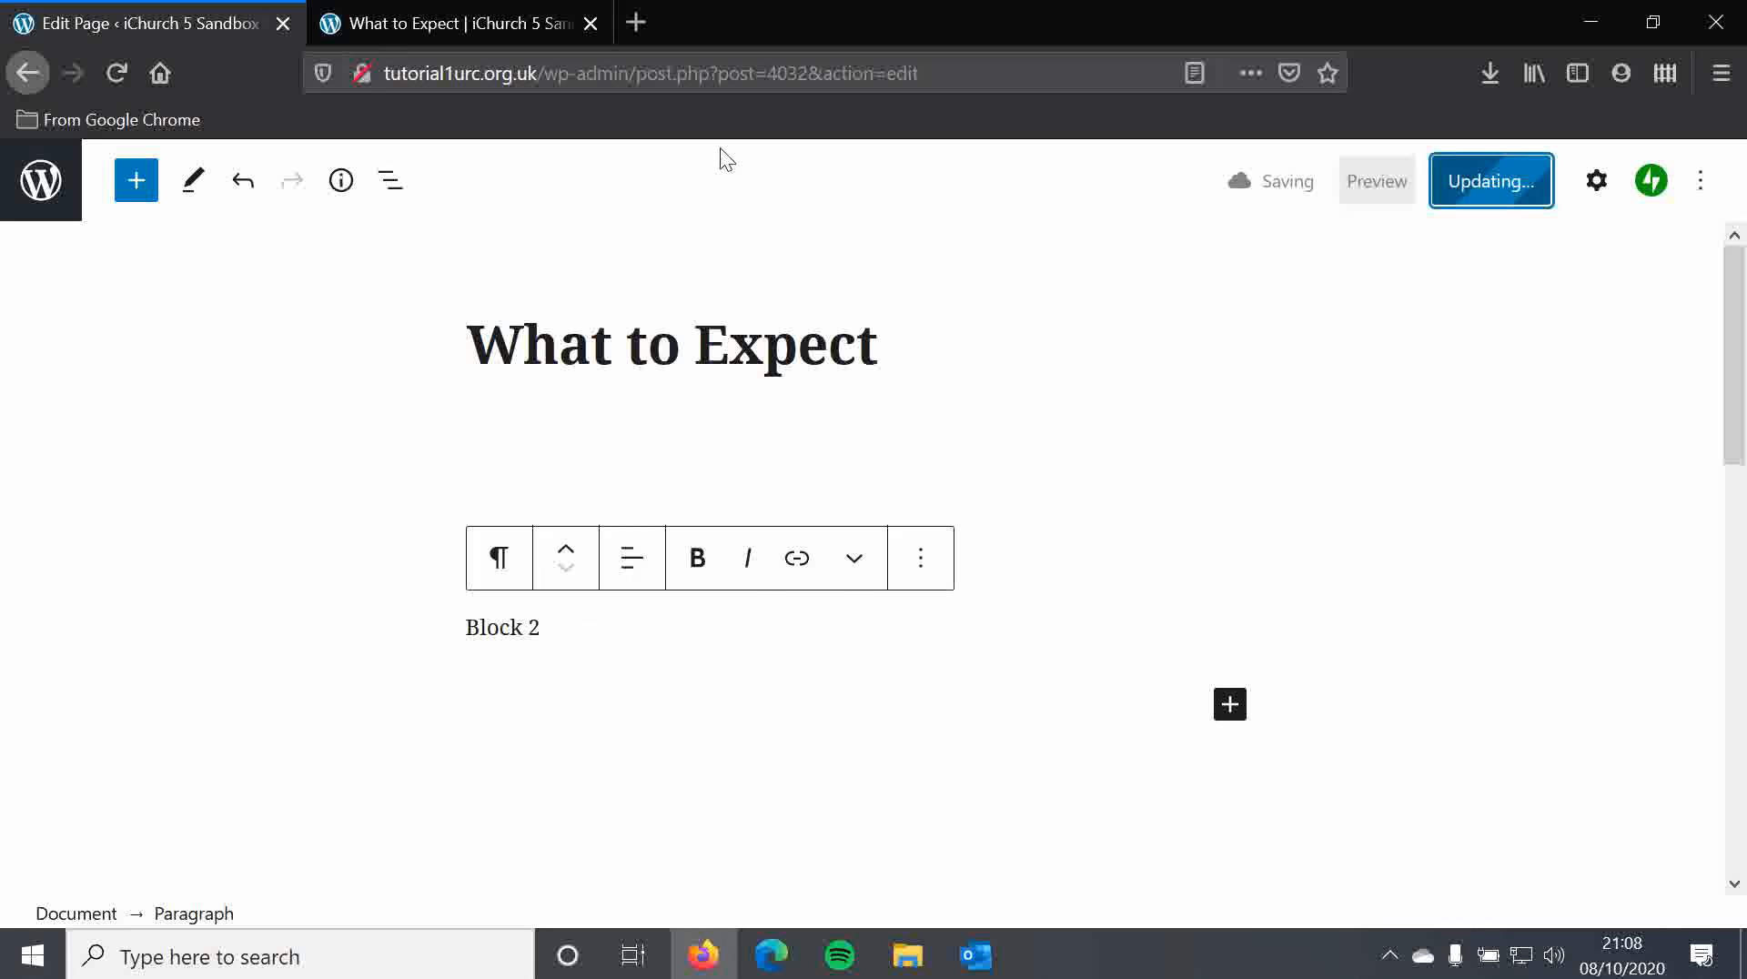
{"action": "left_click", "coordinate": [436, 24]}
{"action": "left_click", "coordinate": [114, 74]}
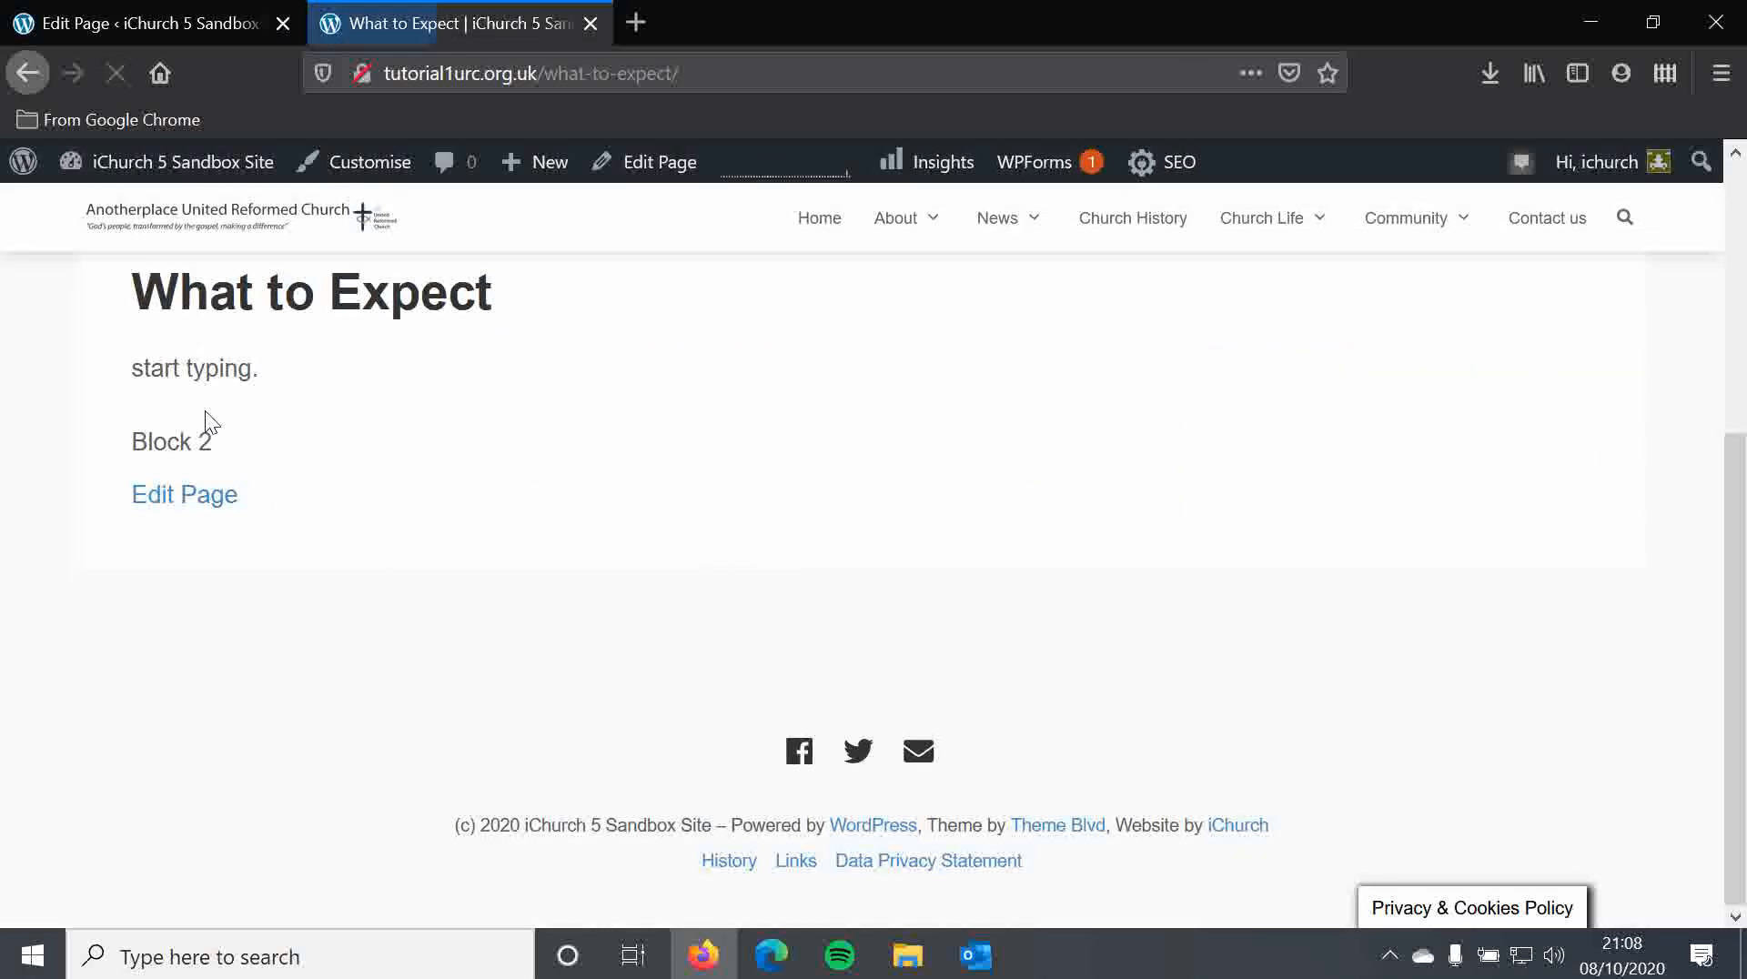
{"action": "left_click", "coordinate": [180, 28]}
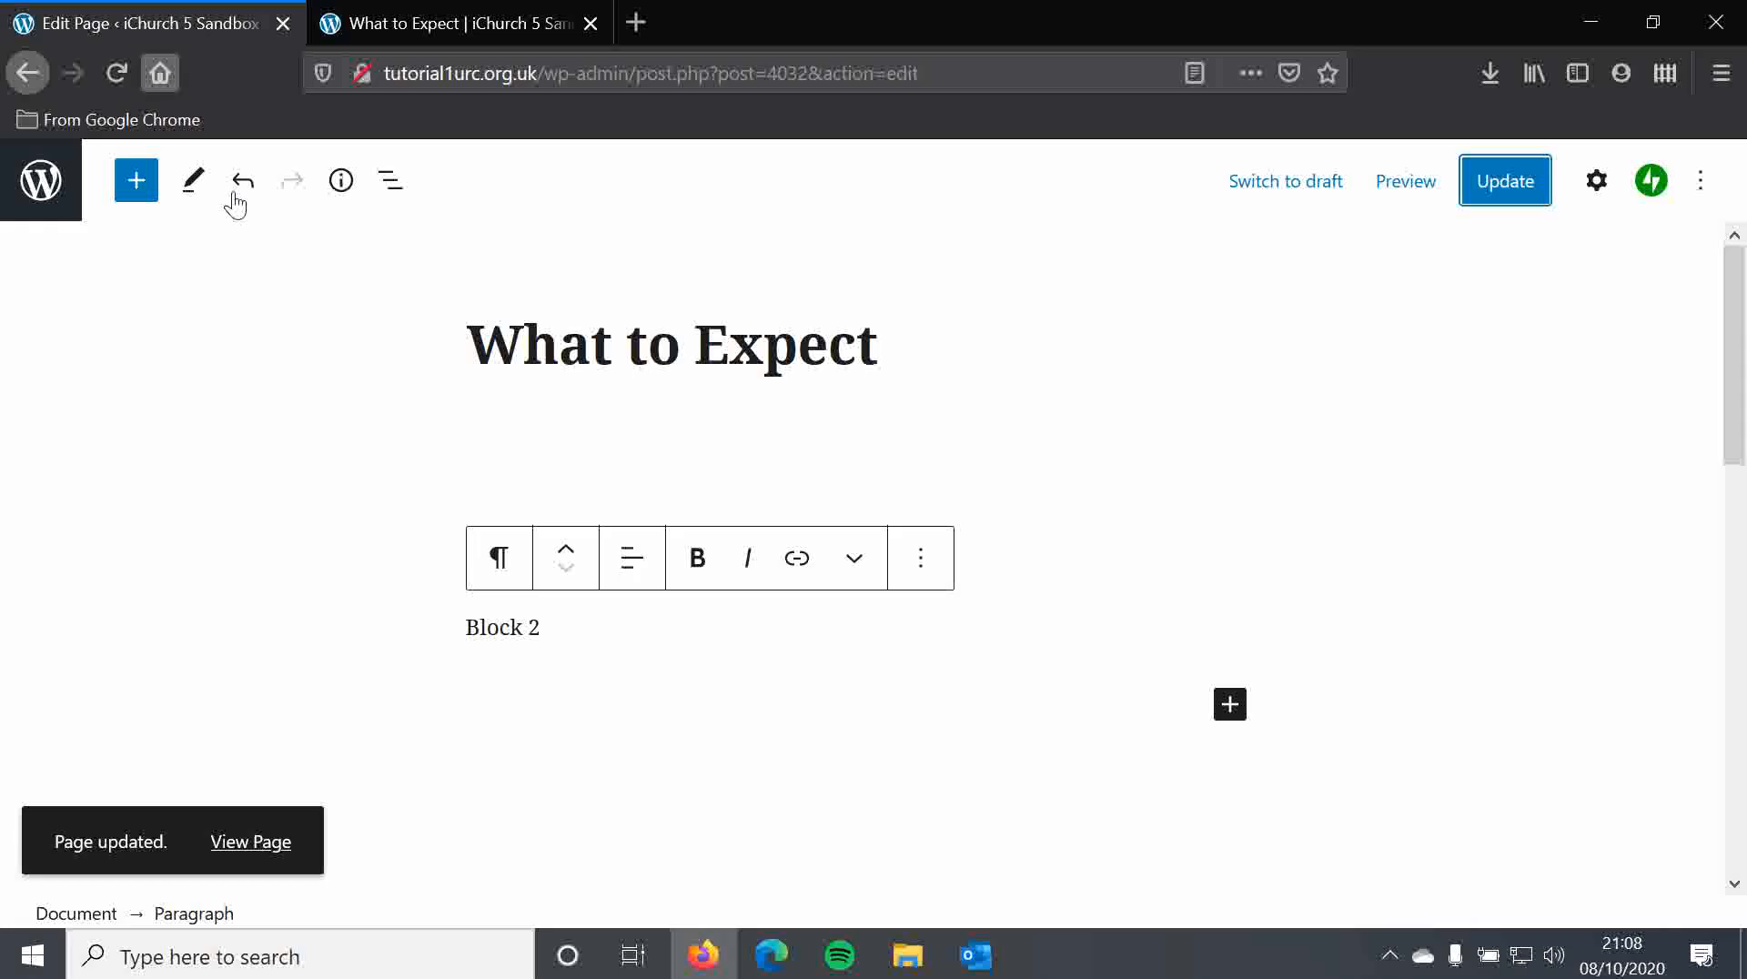
Move the "Block 2" paragraph above "start typing." and back down below it
{"action": "left_click", "coordinate": [564, 562]}
{"action": "left_click", "coordinate": [564, 563]}
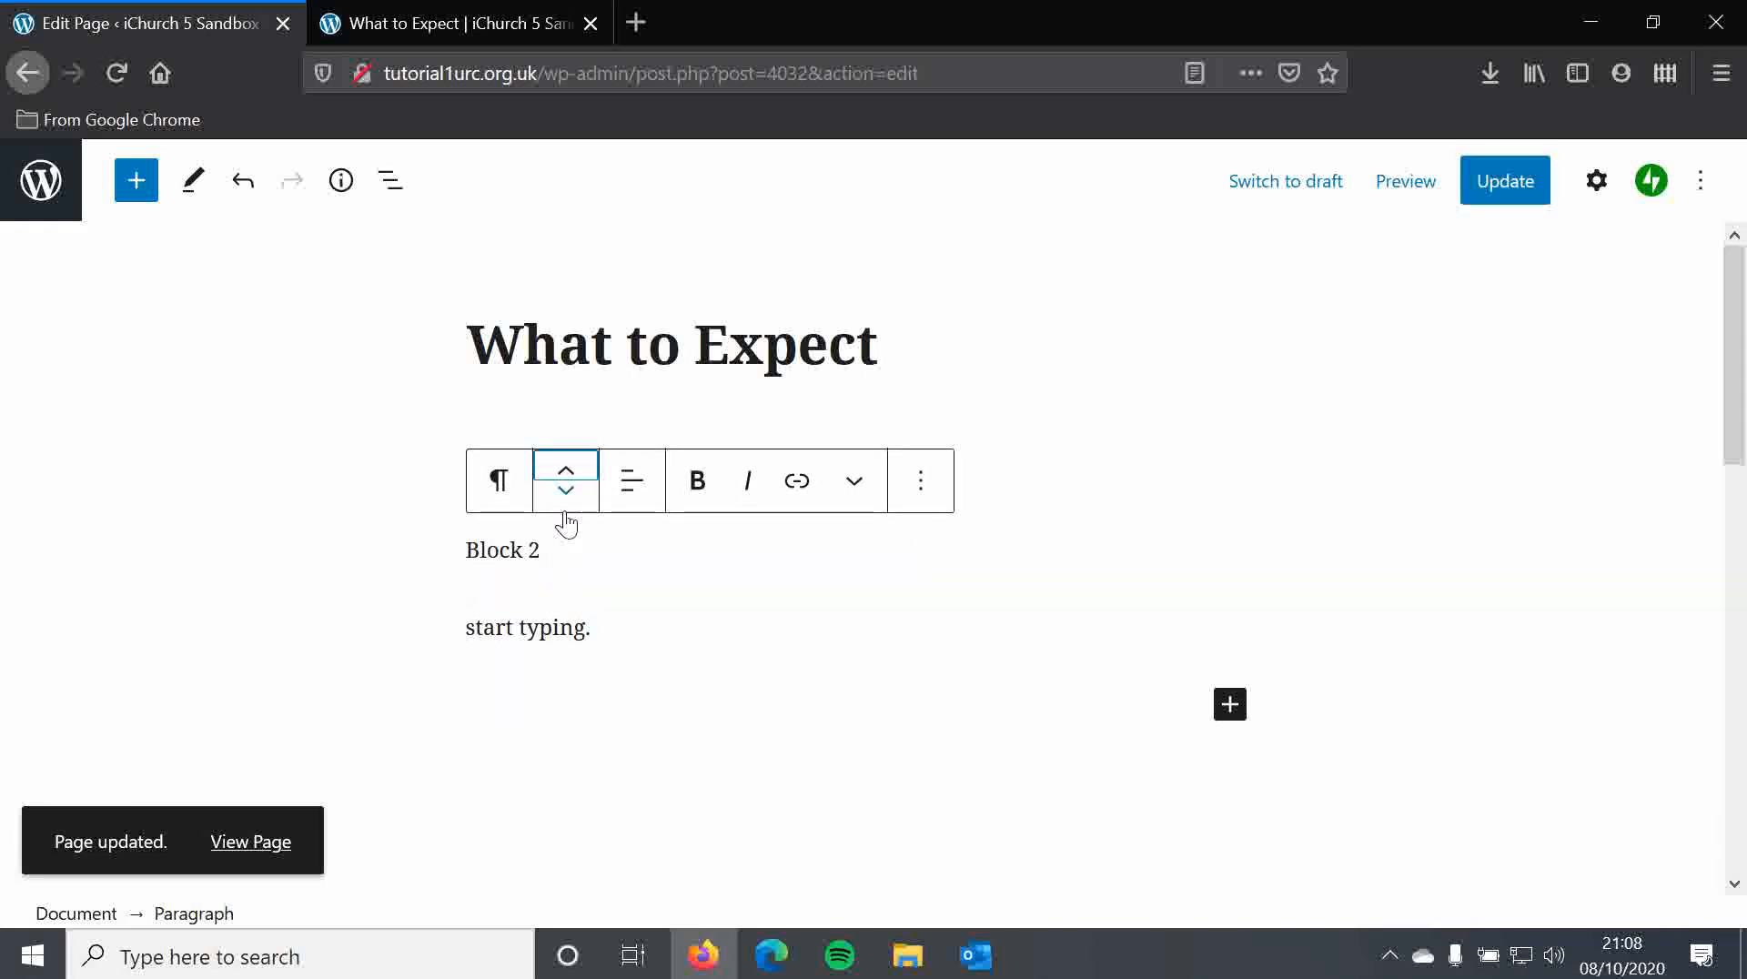
{"action": "left_click", "coordinate": [566, 498]}
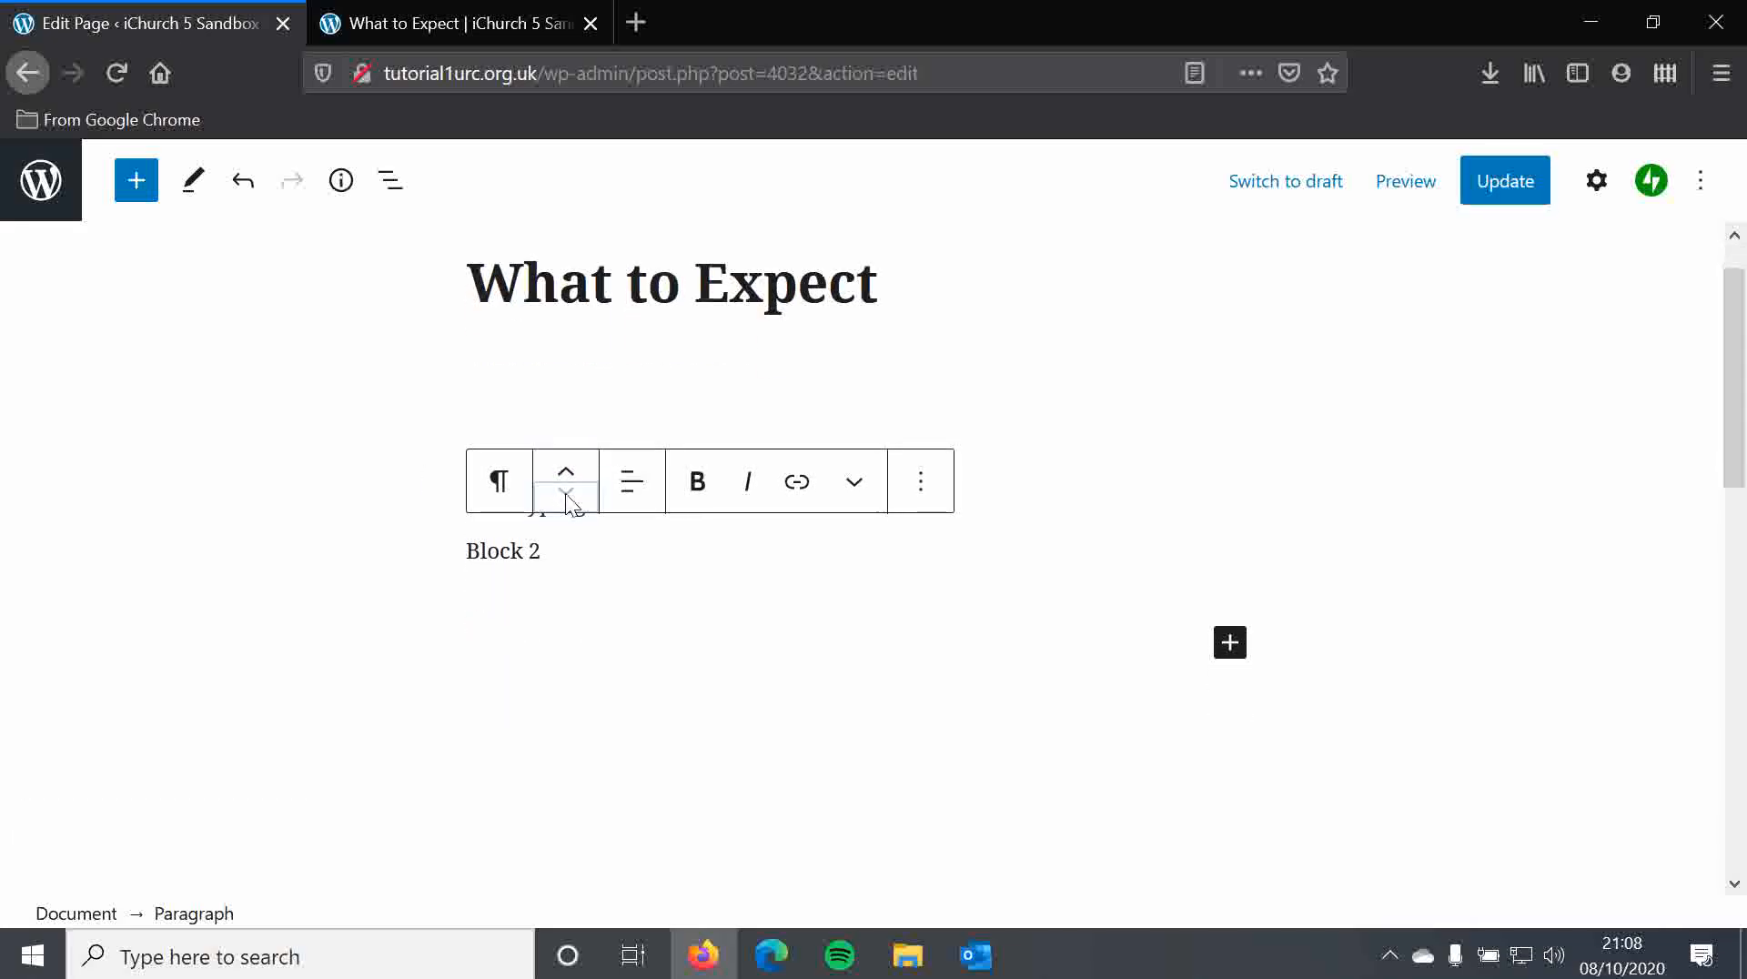
Try right alignment on the "Block 2" paragraph and return it to left alignment
{"action": "left_click", "coordinate": [631, 495]}
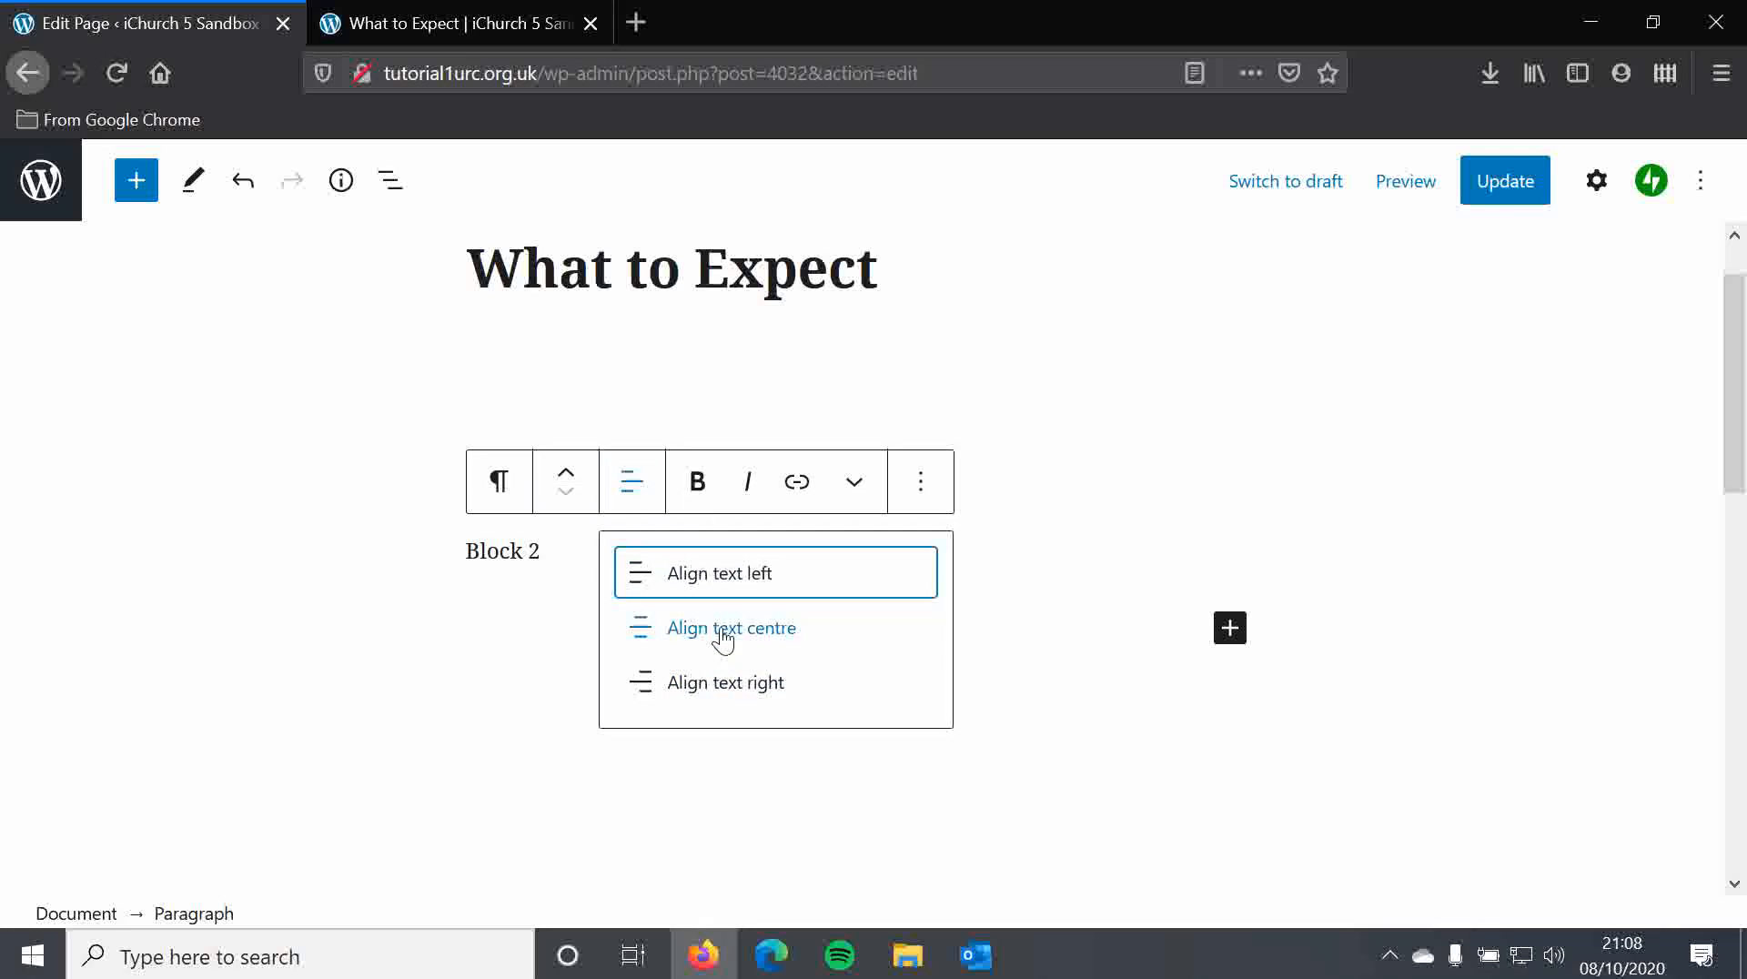
{"action": "left_click", "coordinate": [724, 684]}
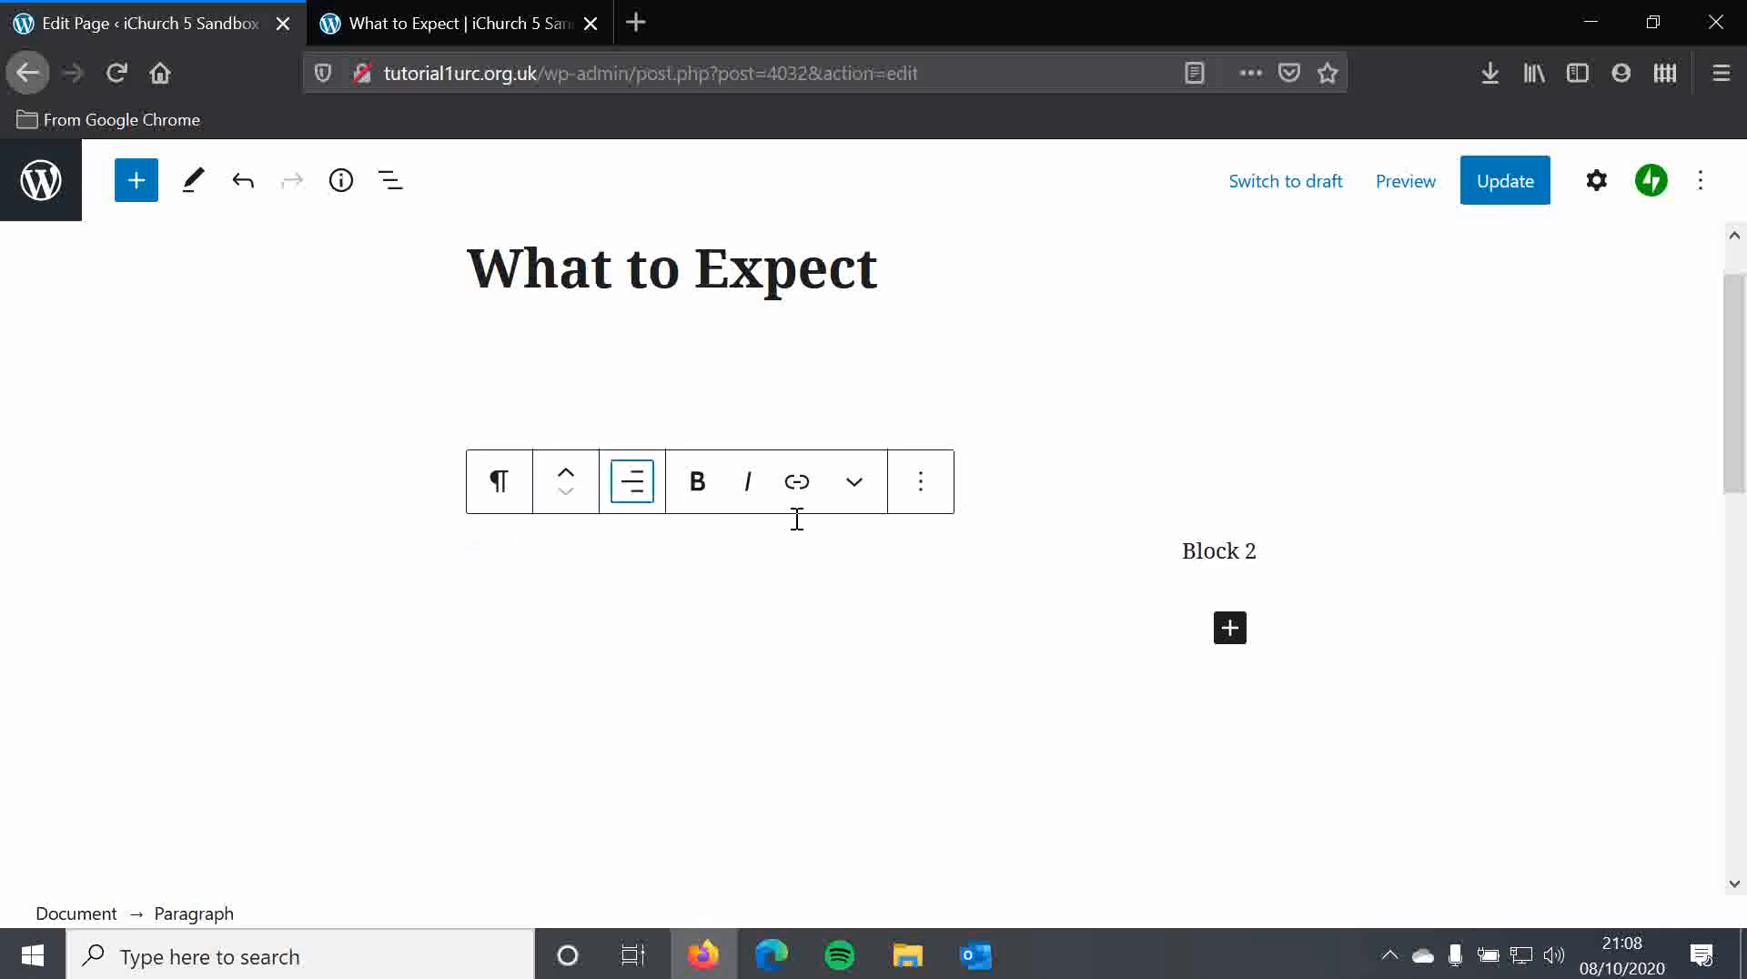
{"action": "left_click", "coordinate": [624, 489]}
{"action": "left_click", "coordinate": [675, 570]}
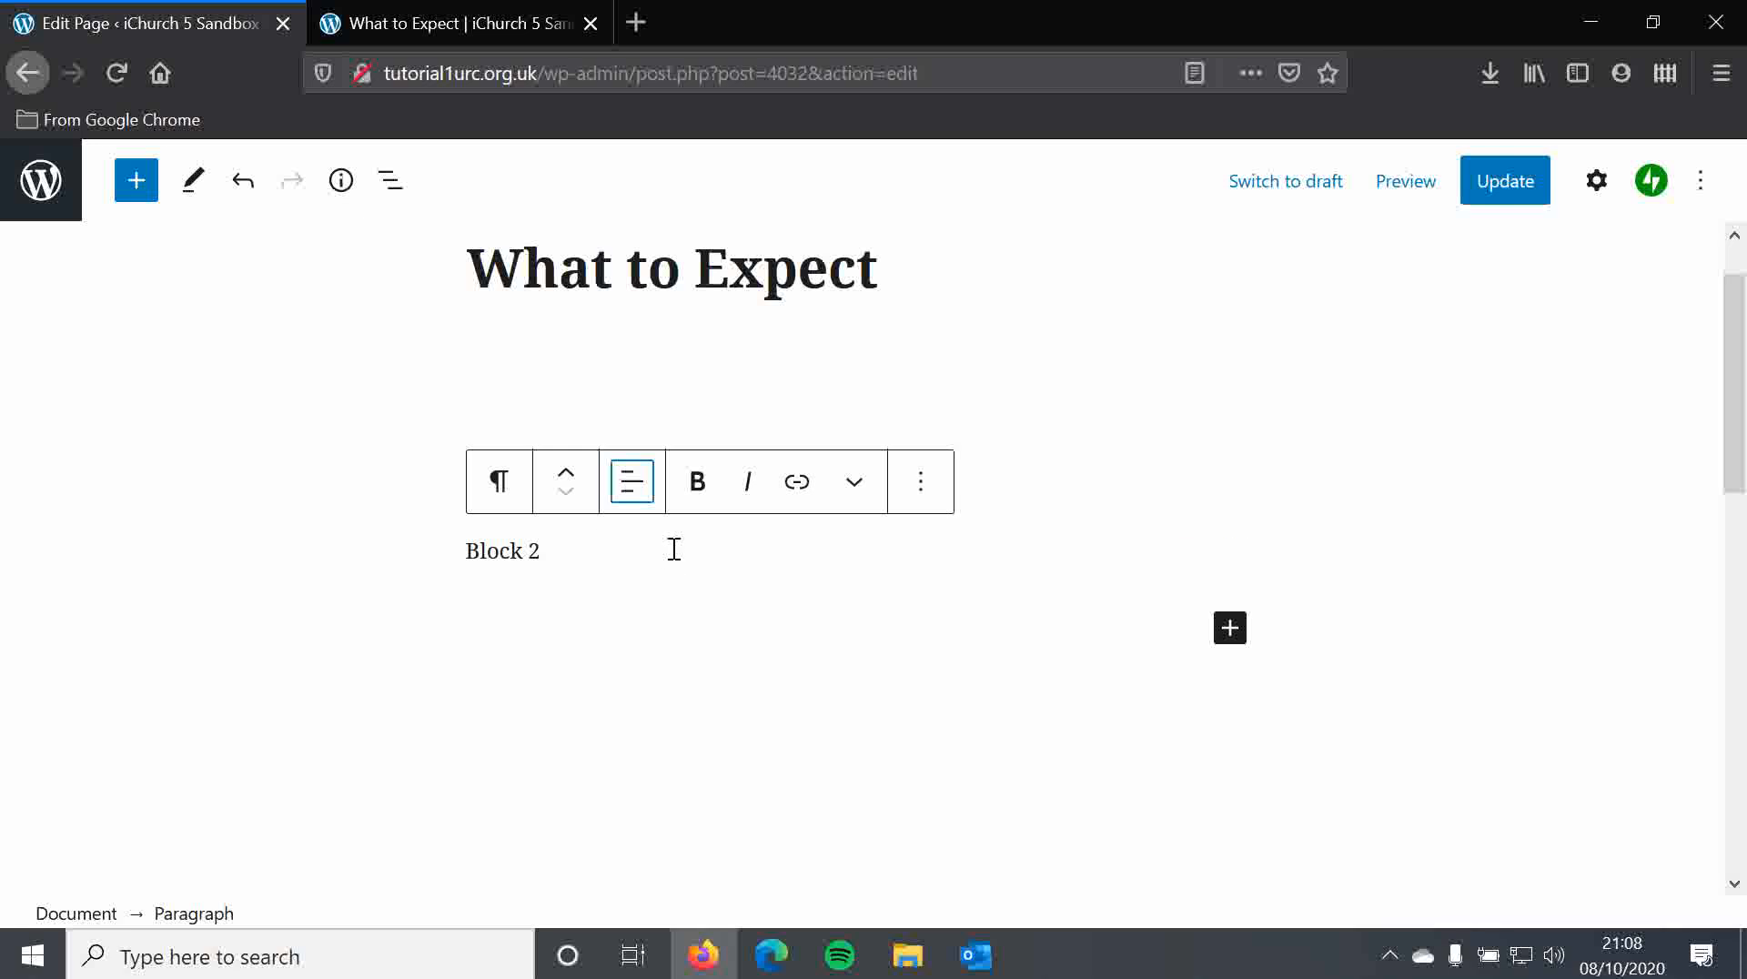
Add a paragraph below "Block 2" reading "Want to find out more? Click here to get in touch!"
{"action": "left_click_drag", "start_coordinate": [557, 559], "coordinate": [452, 559]}
{"action": "left_click", "coordinate": [606, 569]}
{"action": "key", "text": "Return"}
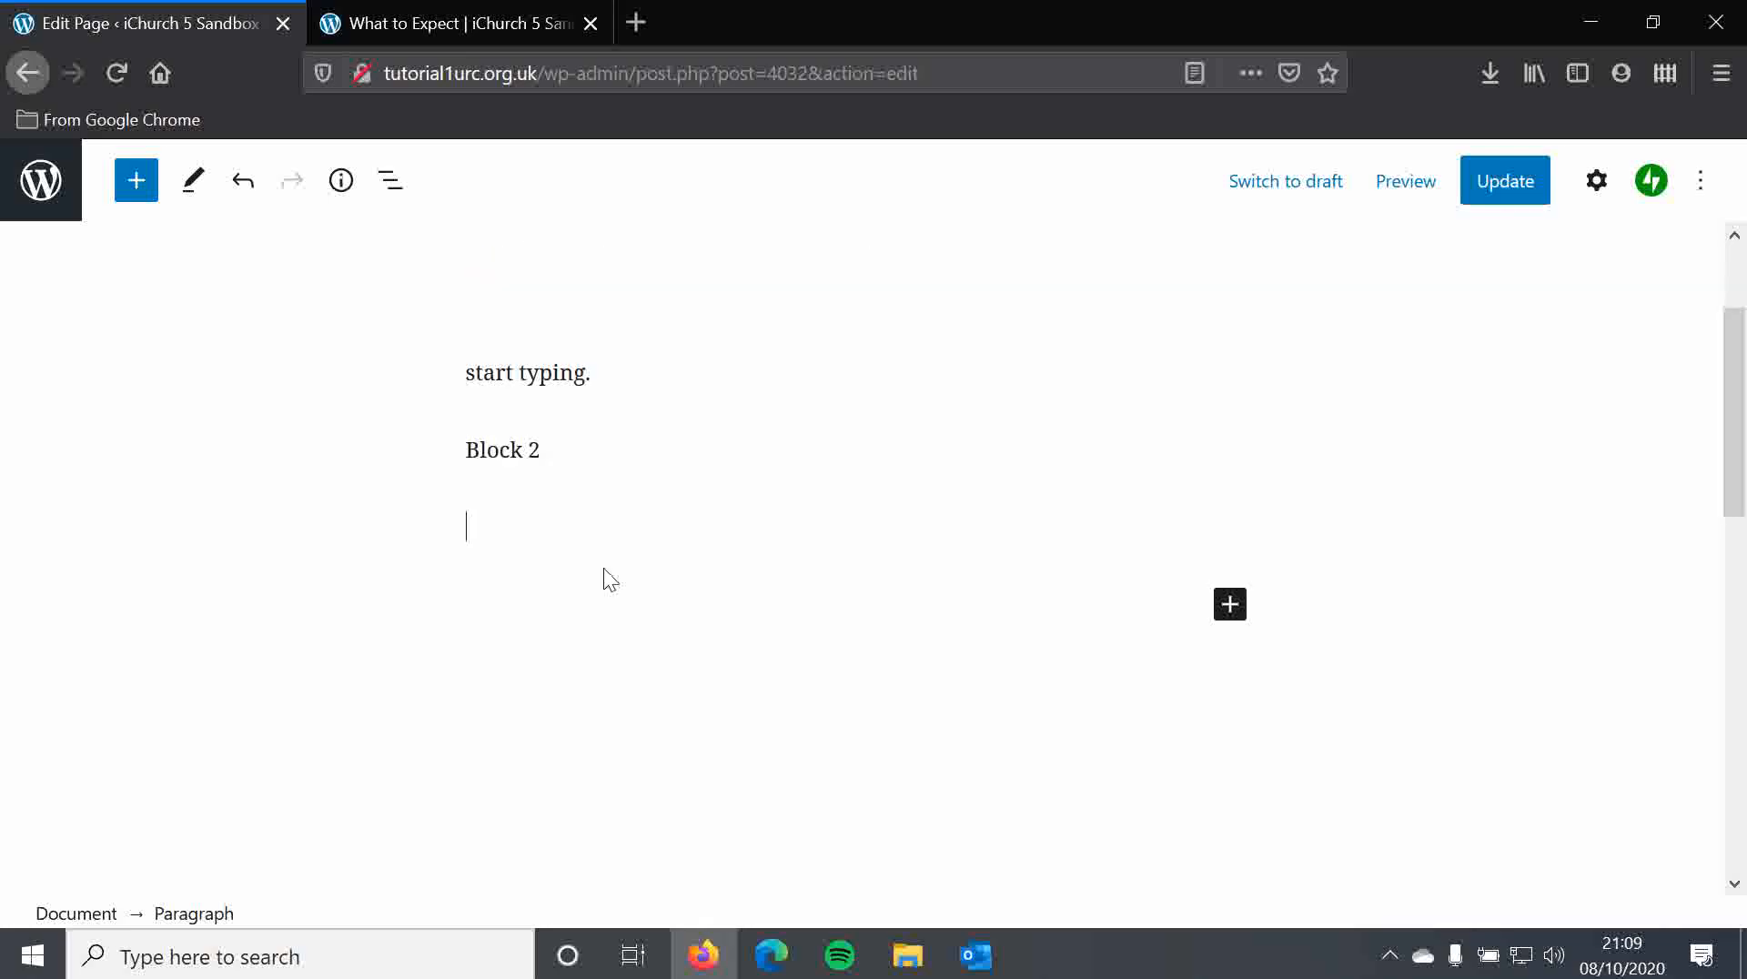
{"action": "type", "text": "Want to f"}
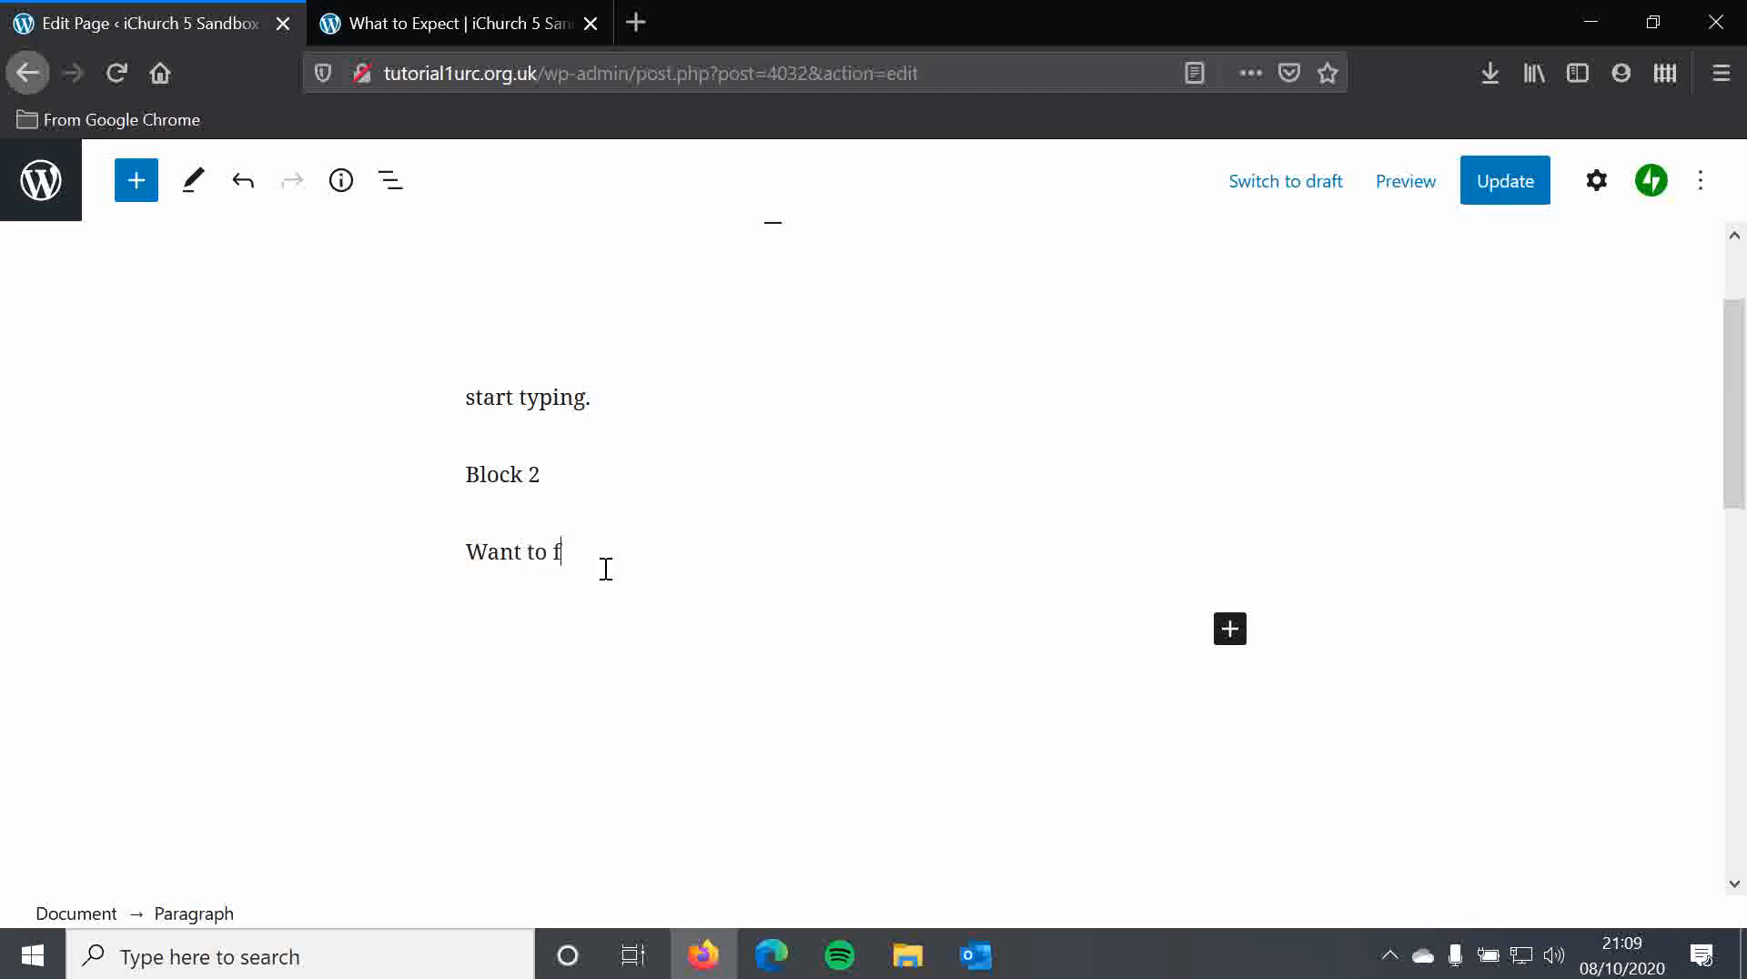
{"action": "type", "text": "ind out more? Cli"}
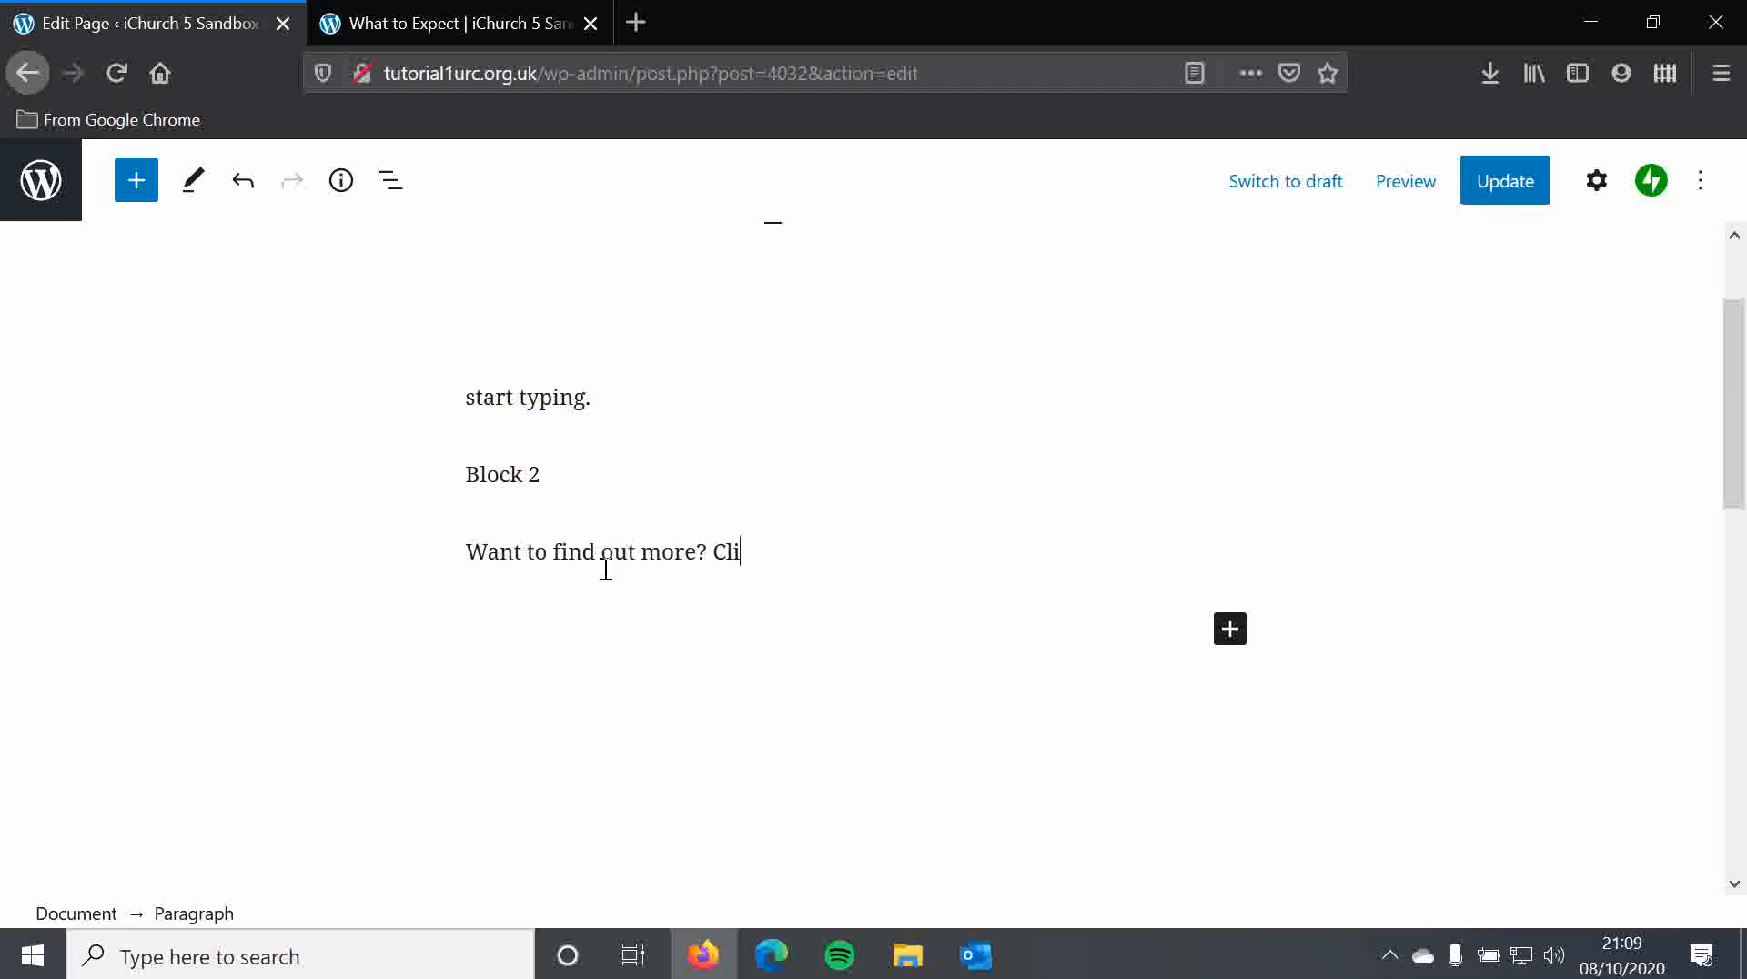
{"action": "type", "text": "ck here to get in touch!"}
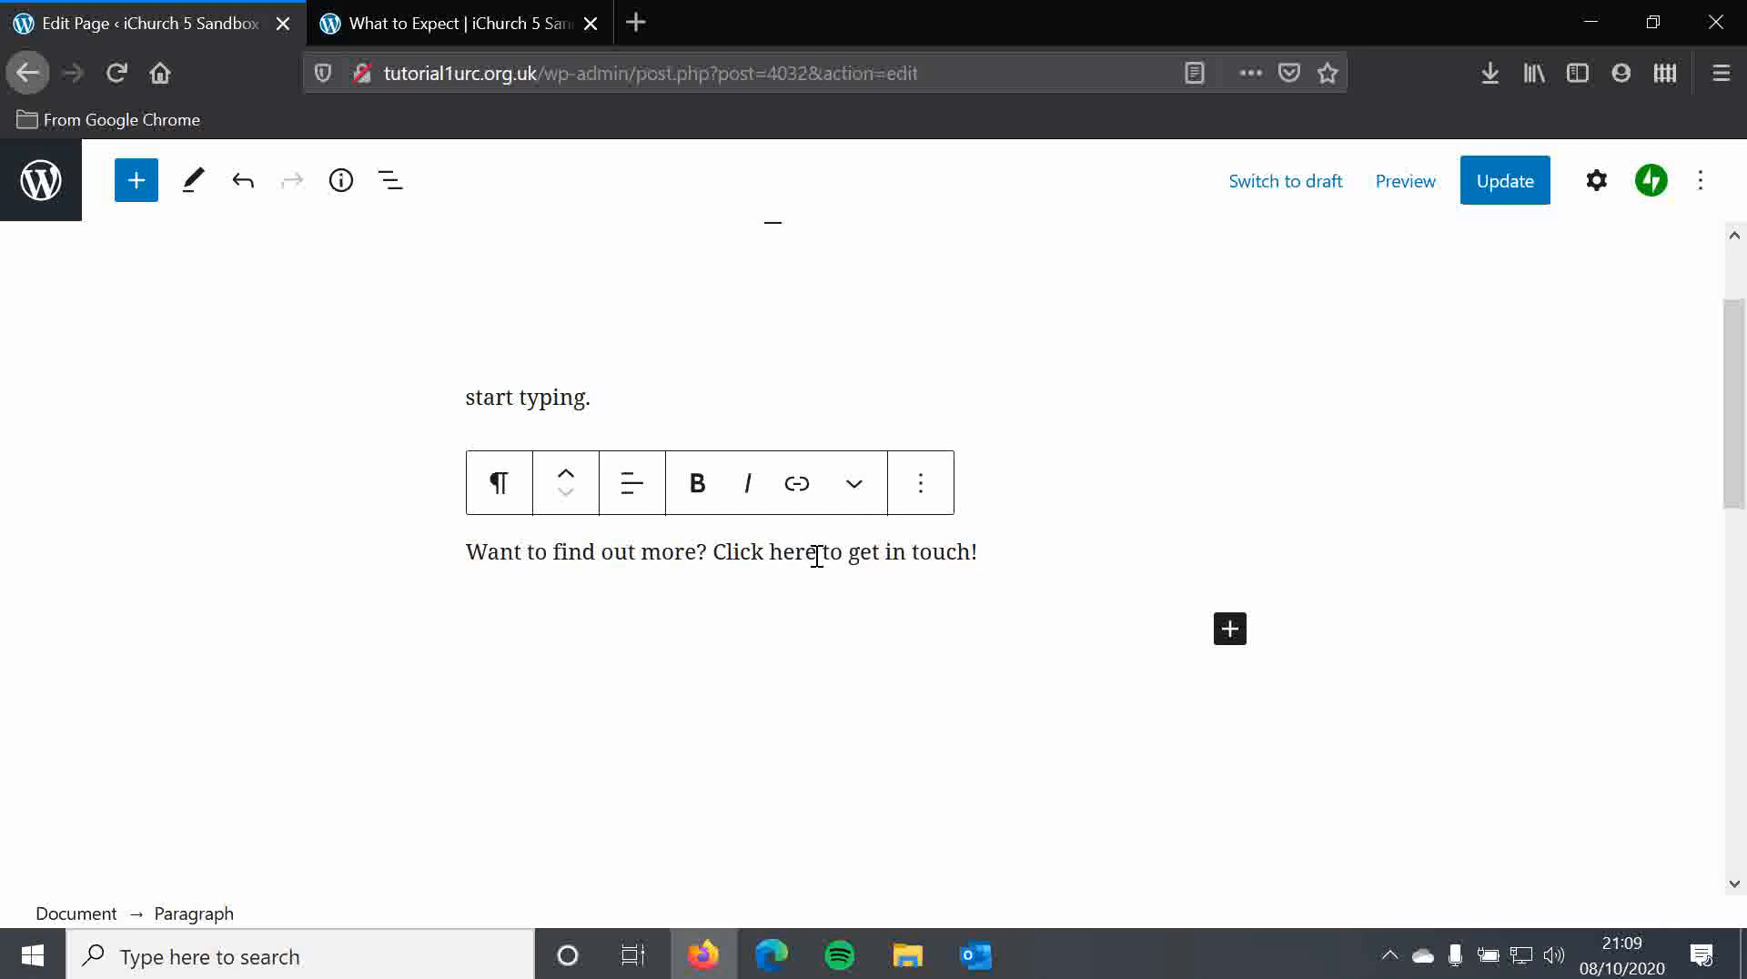
Link the word "here" in the third paragraph to the site's Contact us page, found by searching for "contact"
{"action": "left_click_drag", "start_coordinate": [817, 553], "coordinate": [773, 560]}
{"action": "double_click", "coordinate": [800, 557]}
{"action": "left_click", "coordinate": [799, 487]}
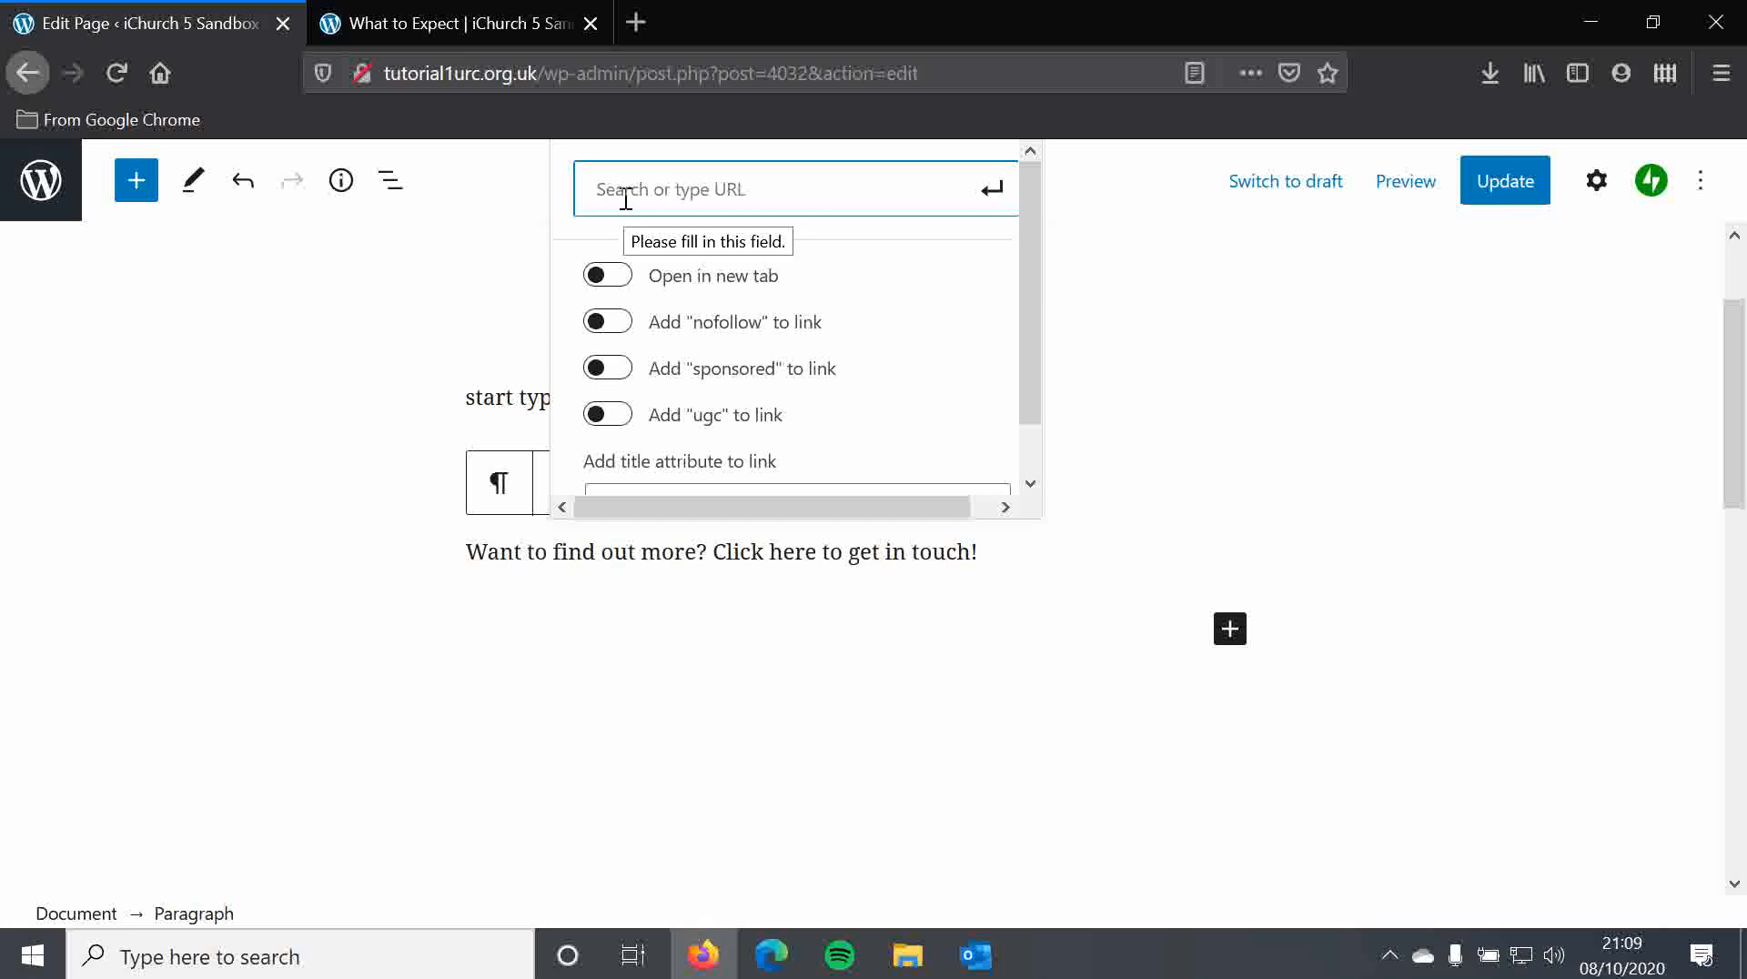
{"action": "type", "text": "contact"}
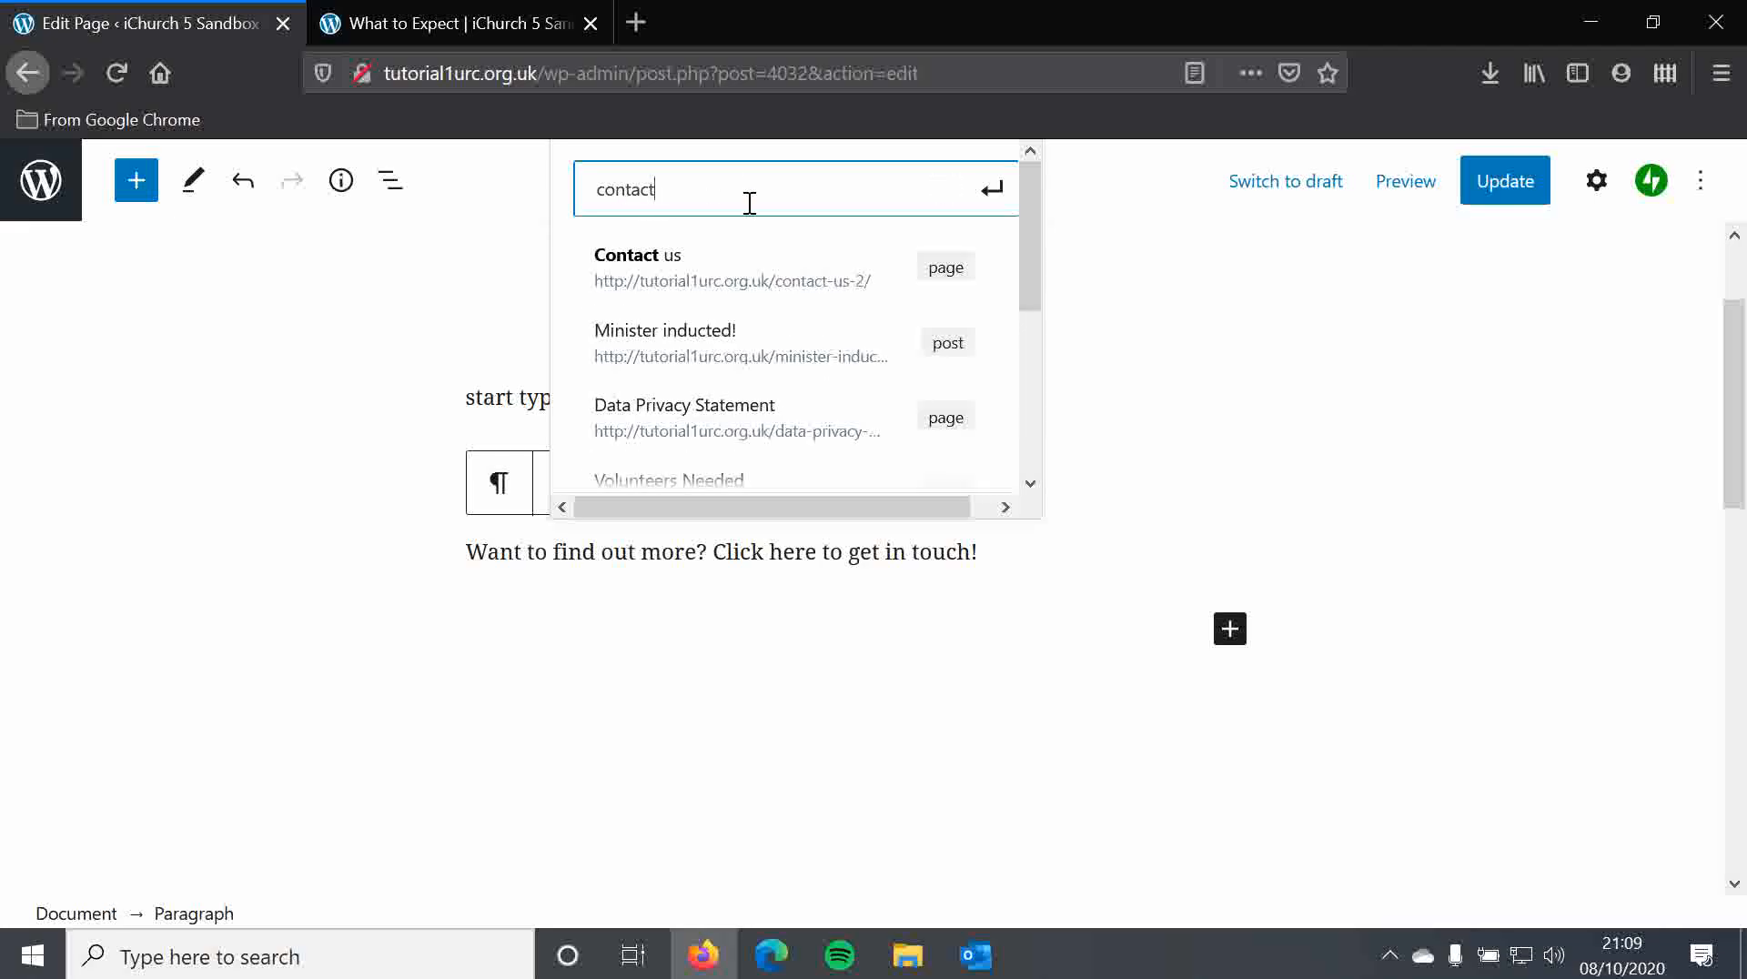
{"action": "left_click", "coordinate": [657, 278]}
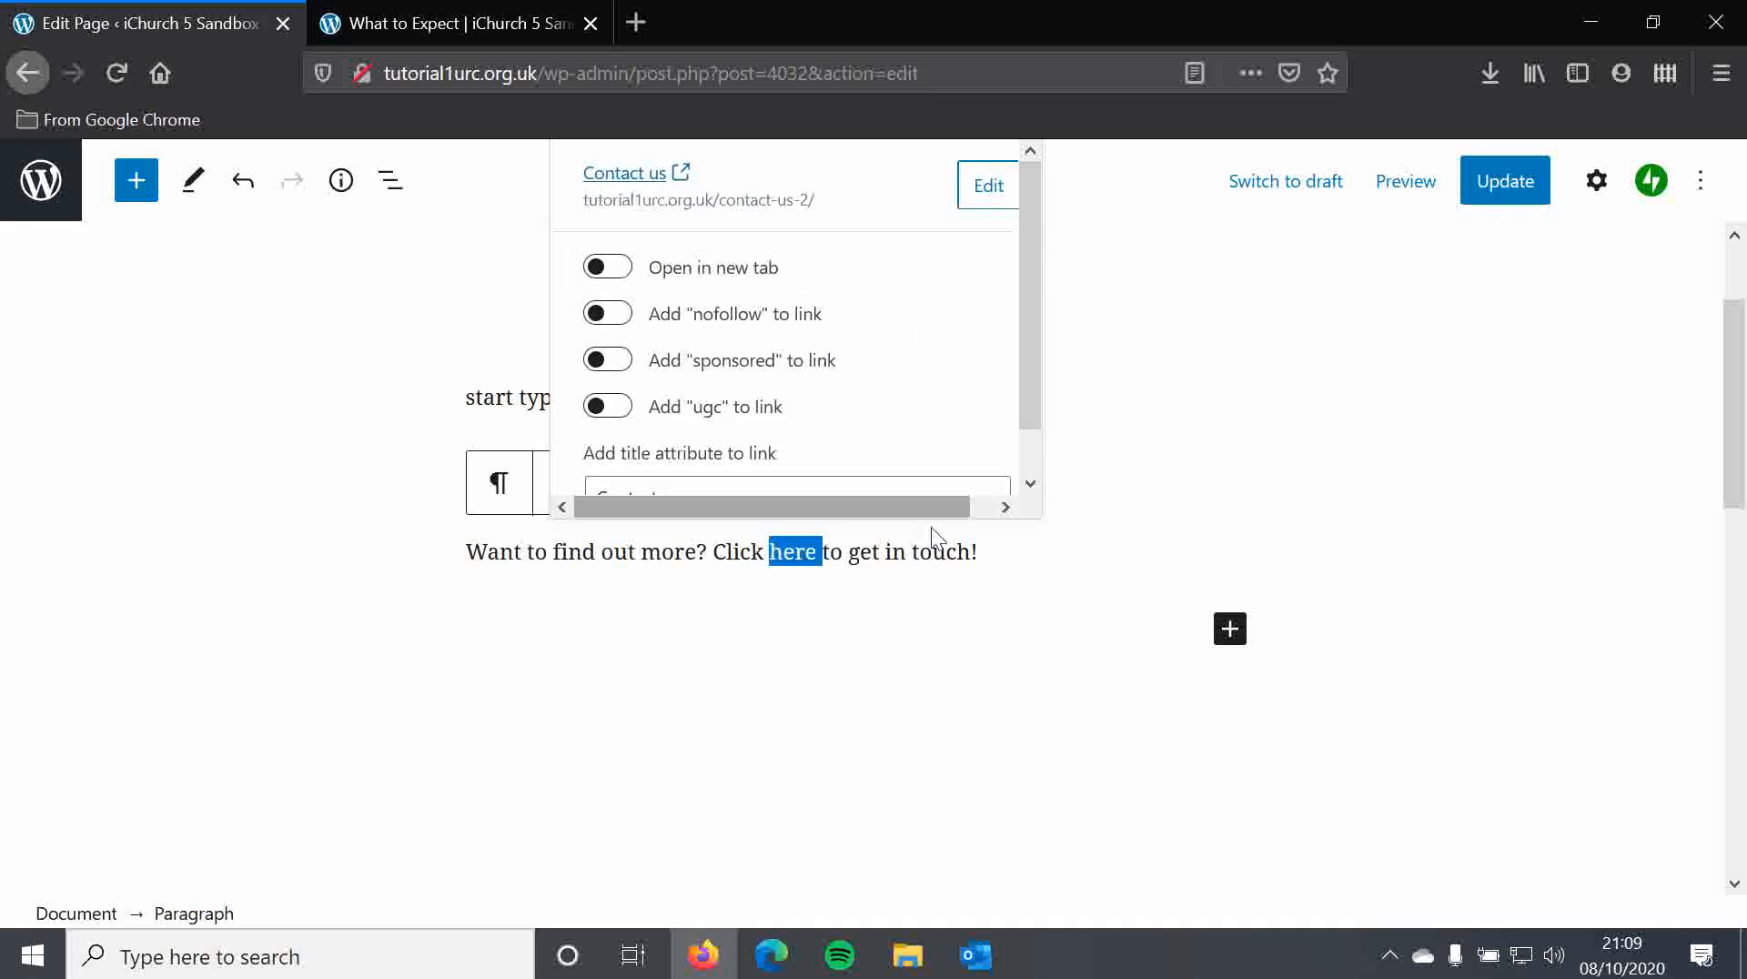
{"action": "scroll", "coordinate": [926, 555], "scroll_direction": "up", "scroll_amount": 1}
{"action": "left_click", "coordinate": [913, 709]}
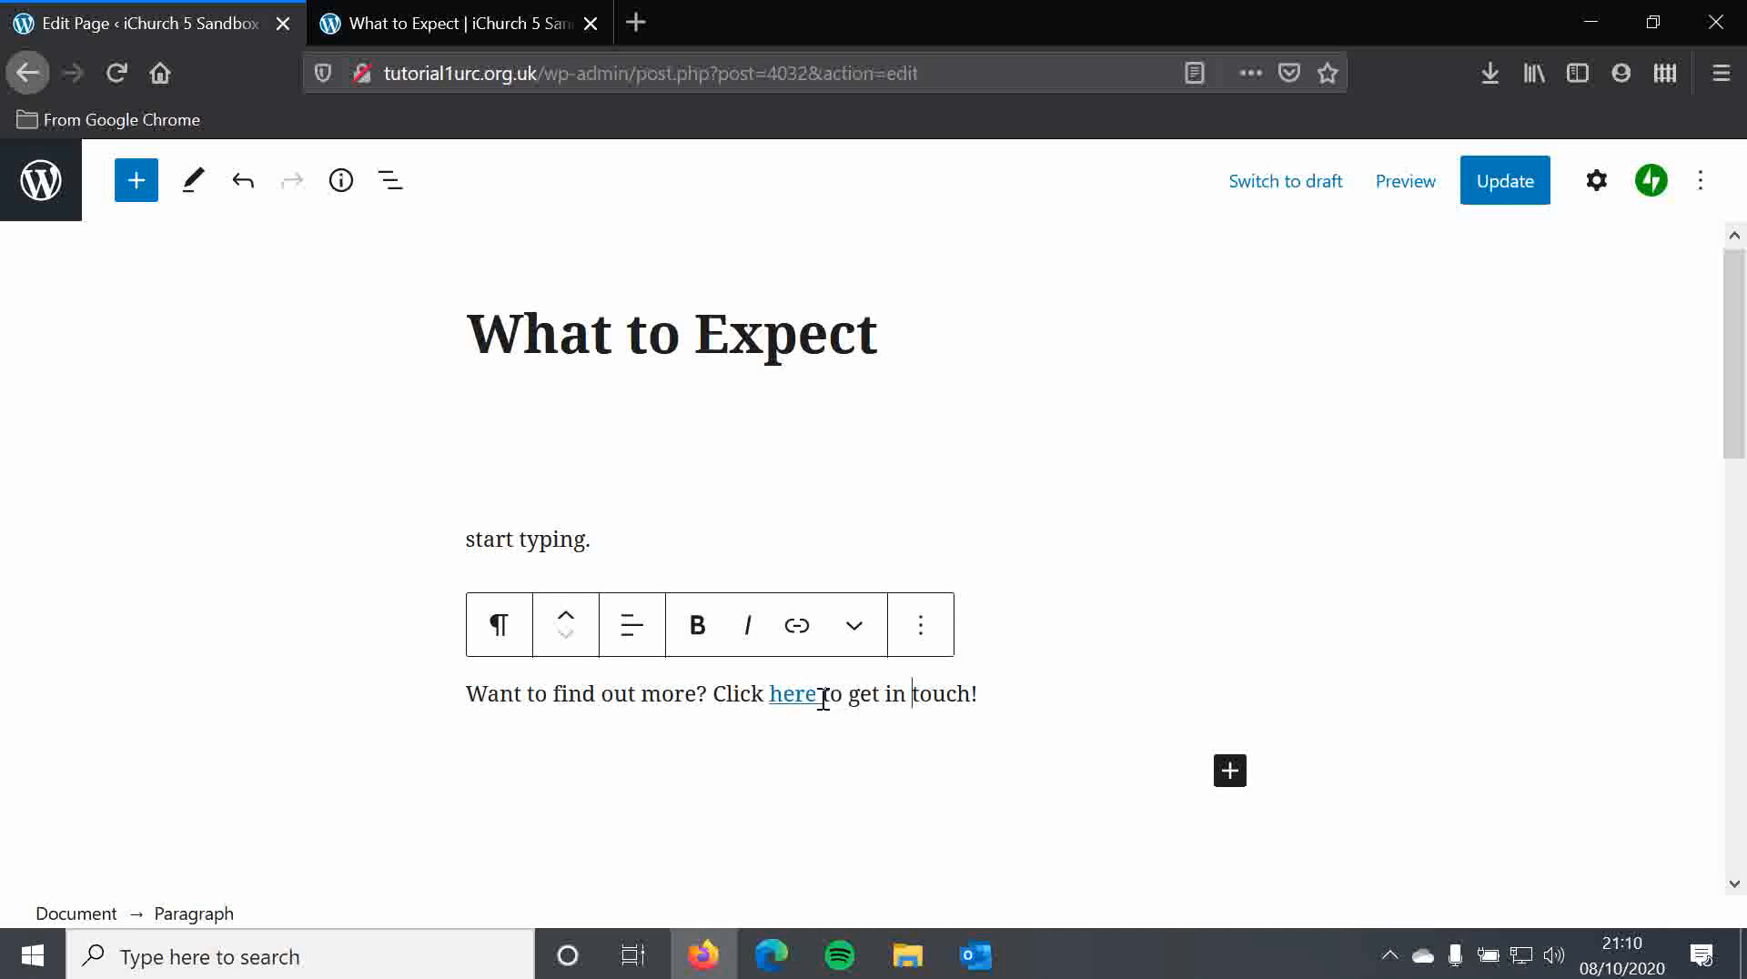
Update the page, reload its live version, follow the "here" link to test it, and return to the editor
{"action": "left_click", "coordinate": [1490, 188]}
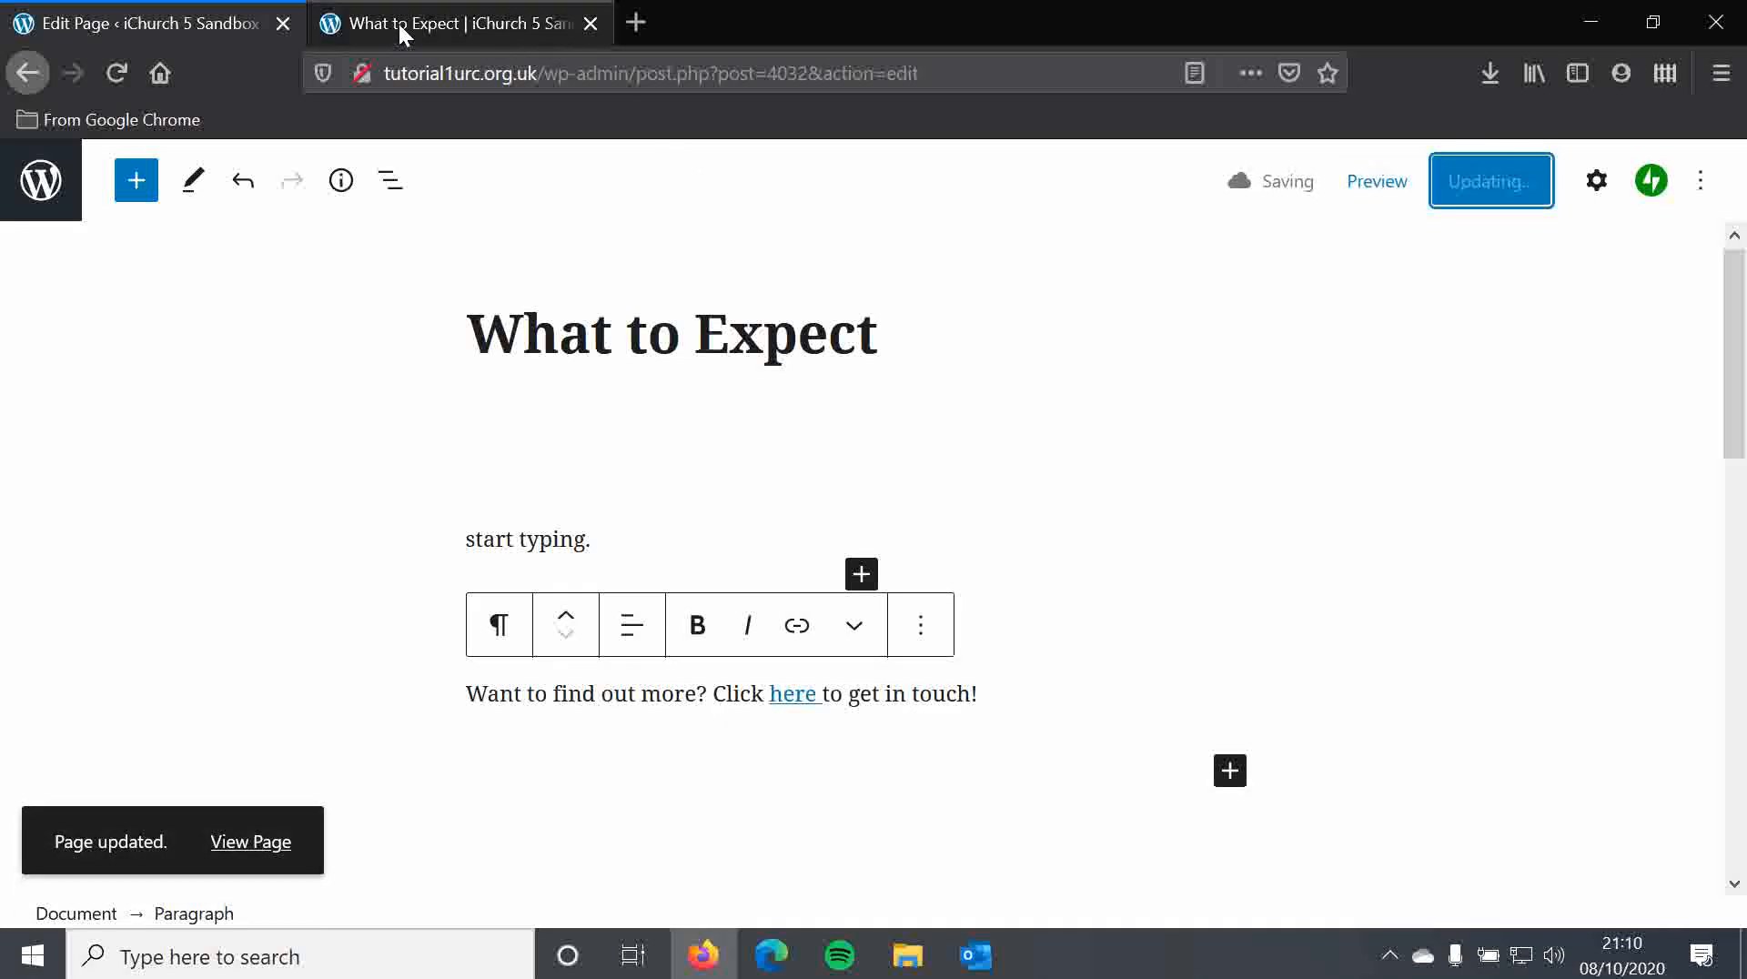
{"action": "left_click", "coordinate": [395, 28]}
{"action": "left_click", "coordinate": [110, 70]}
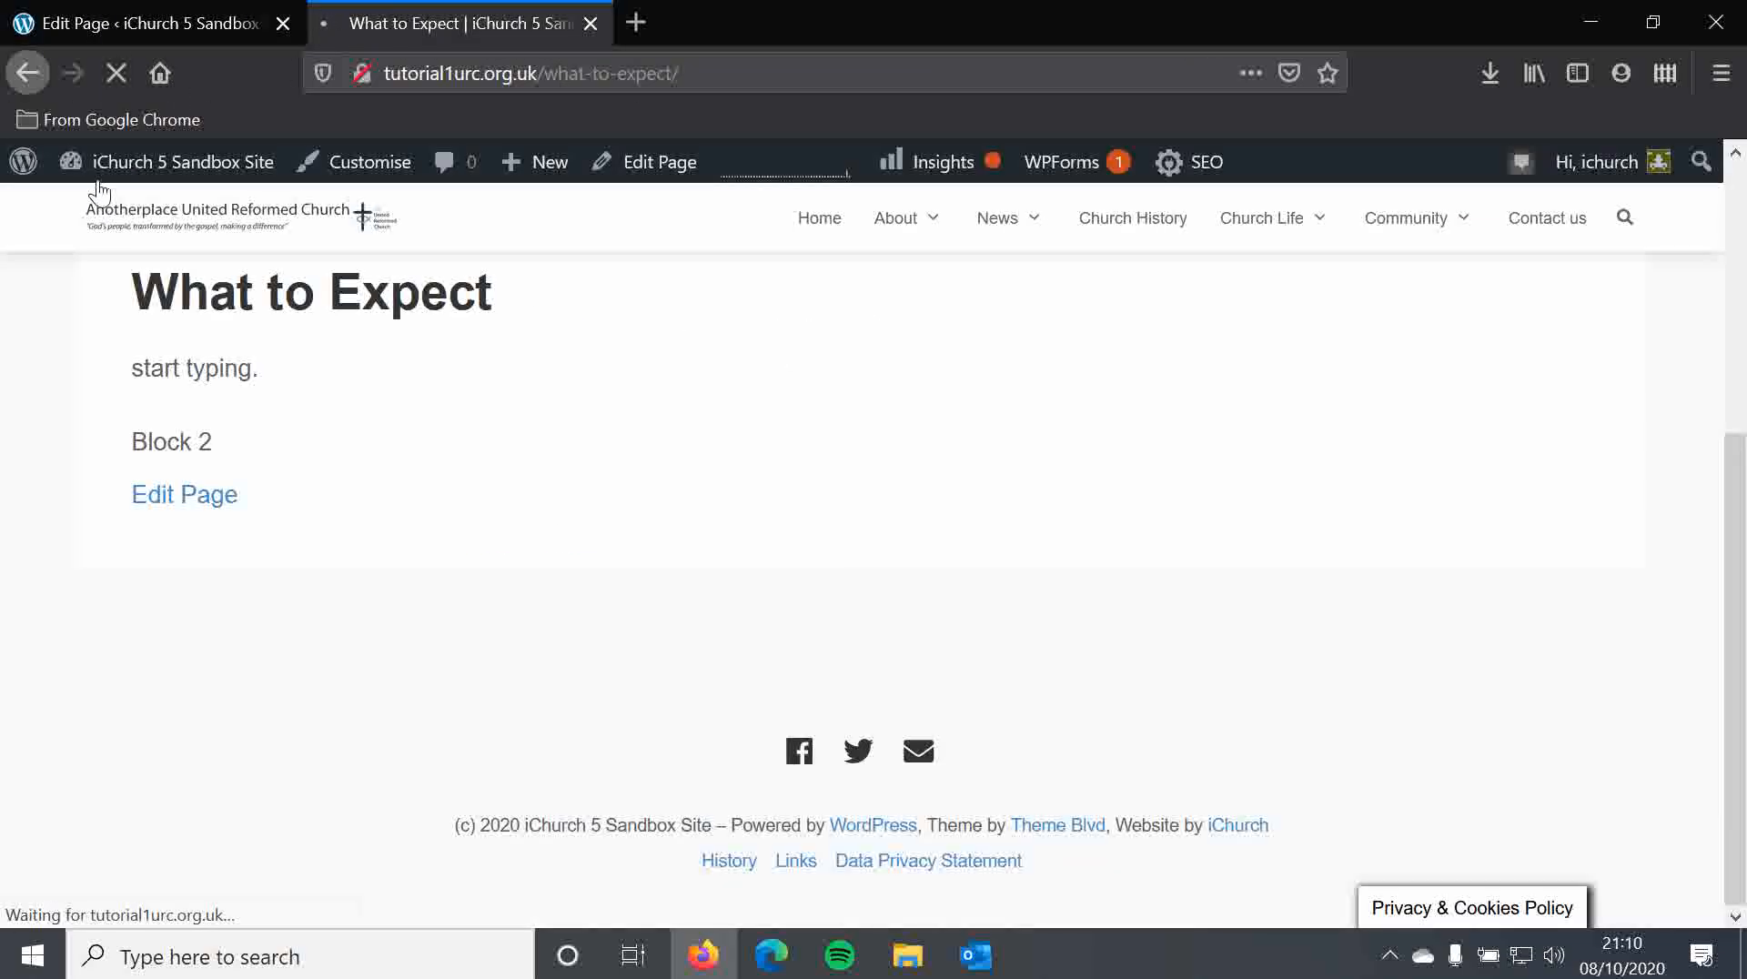
{"action": "left_click", "coordinate": [471, 516]}
{"action": "scroll", "coordinate": [473, 606], "scroll_direction": "down", "scroll_amount": 3}
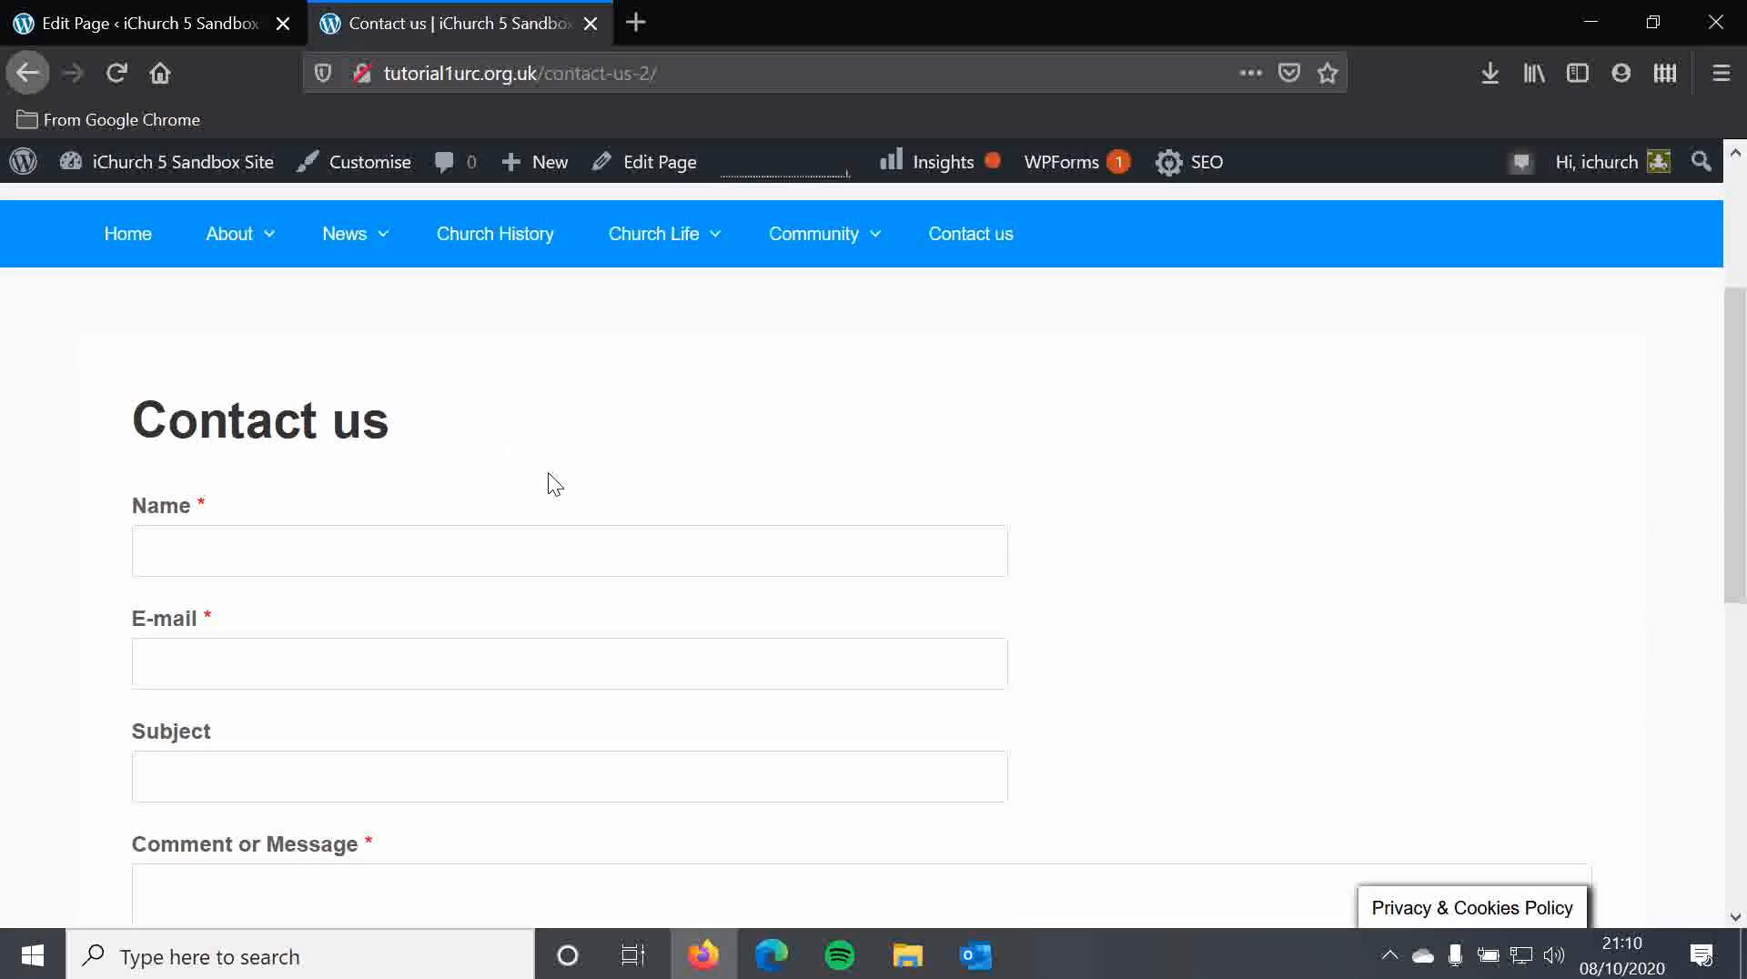
{"action": "left_click", "coordinate": [144, 4]}
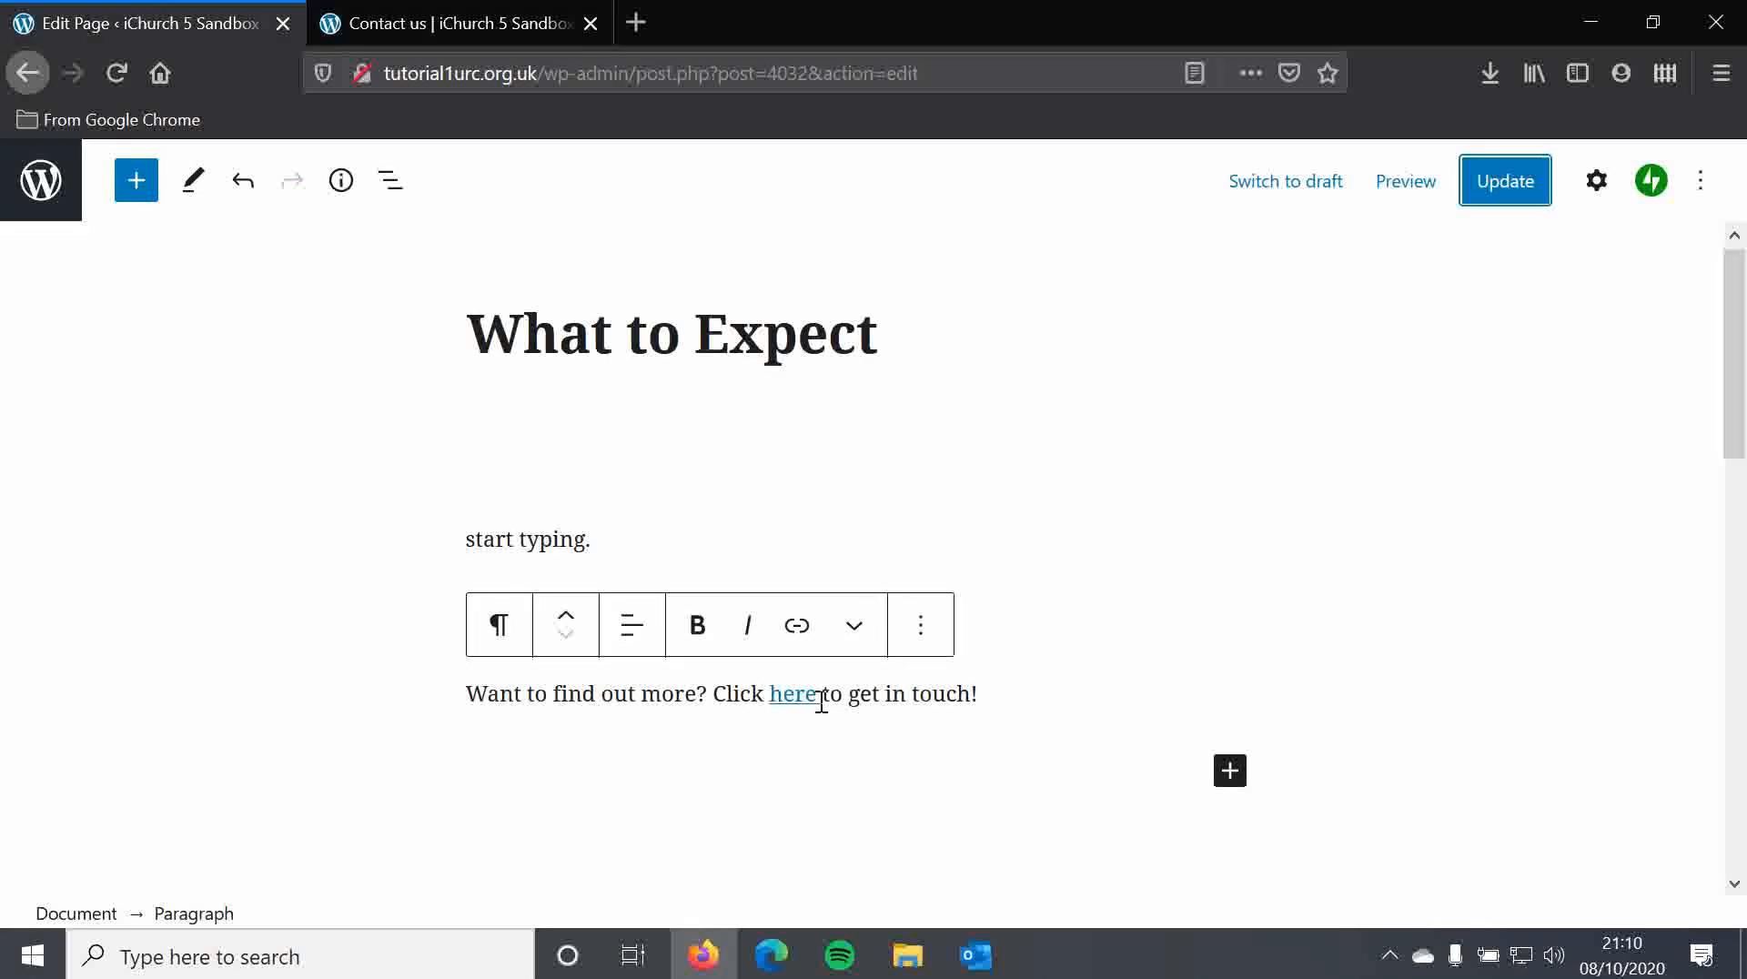
Open the link on "here" for editing and clear its web address
{"action": "left_click_drag", "start_coordinate": [822, 693], "coordinate": [780, 690]}
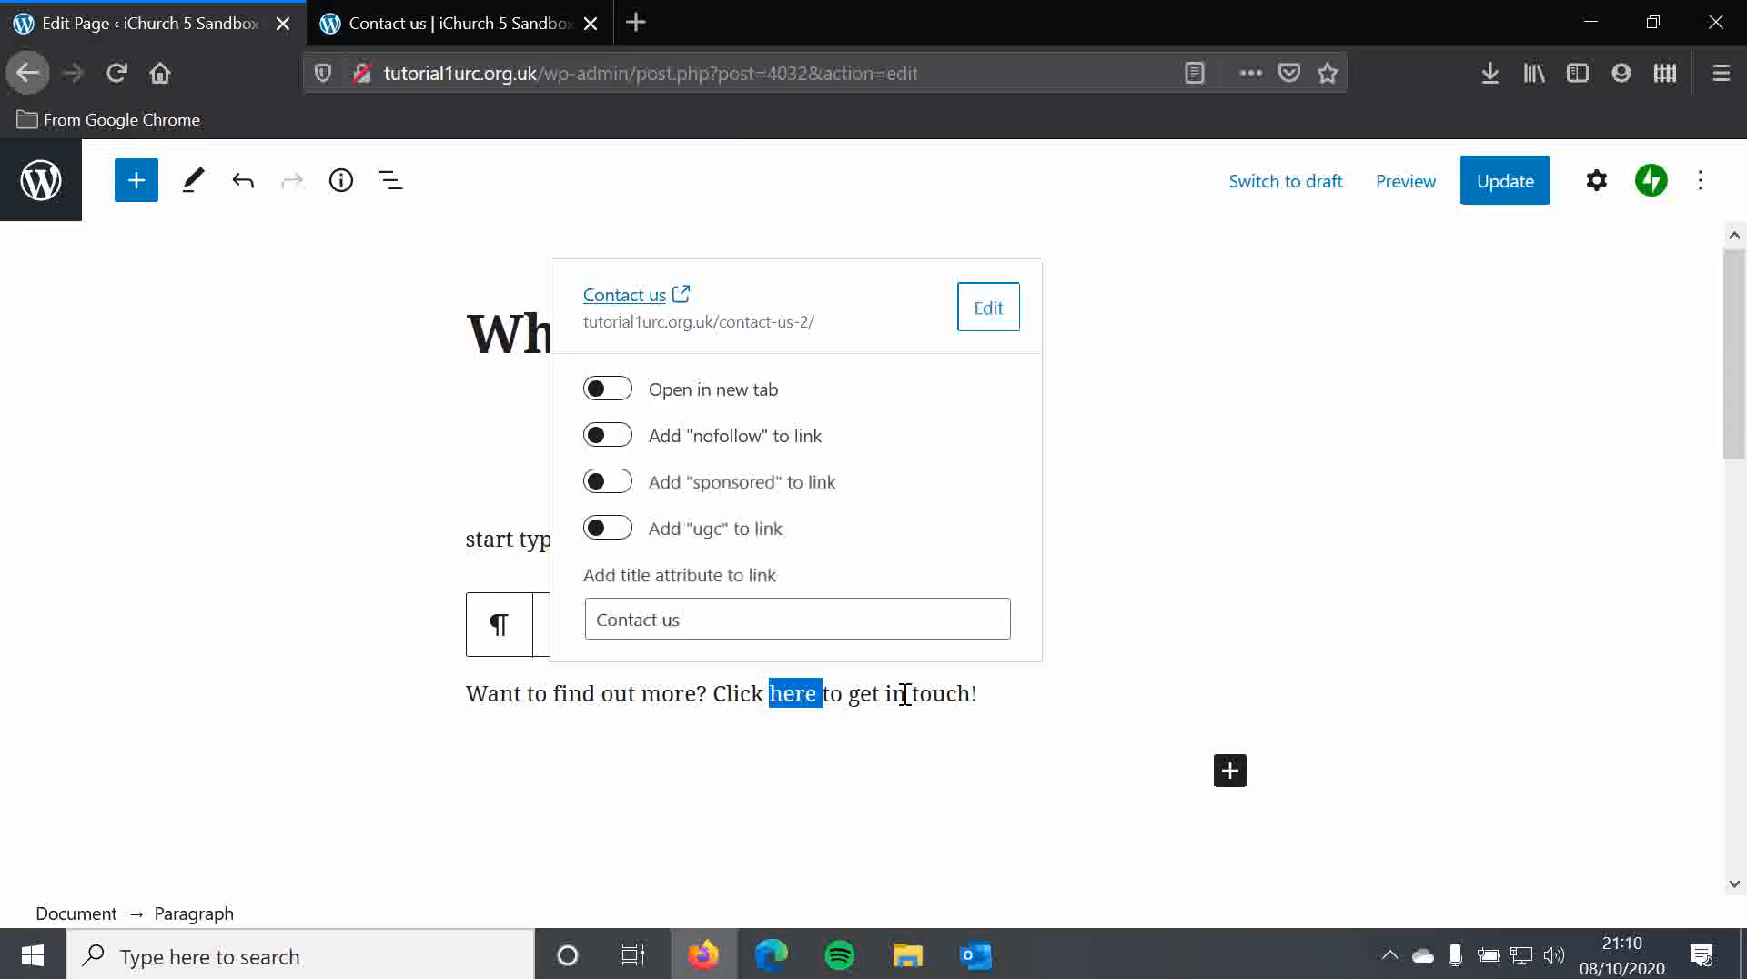
{"action": "left_click", "coordinate": [992, 314]}
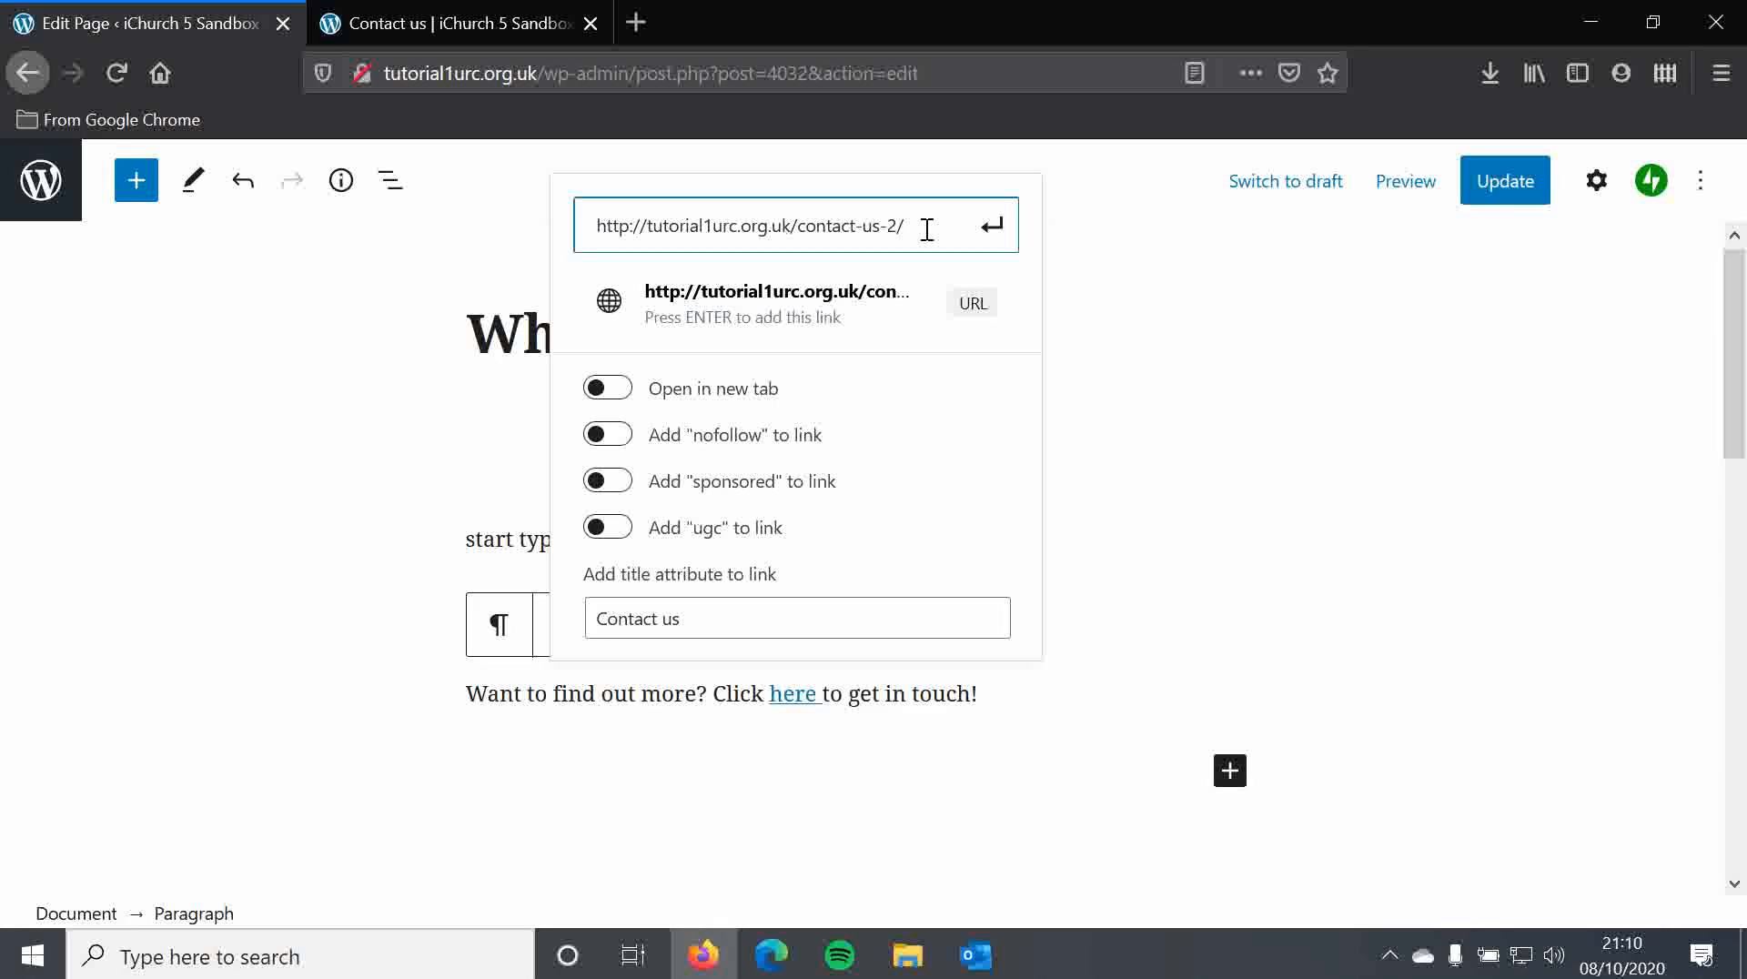
{"action": "left_click_drag", "start_coordinate": [921, 229], "coordinate": [537, 226]}
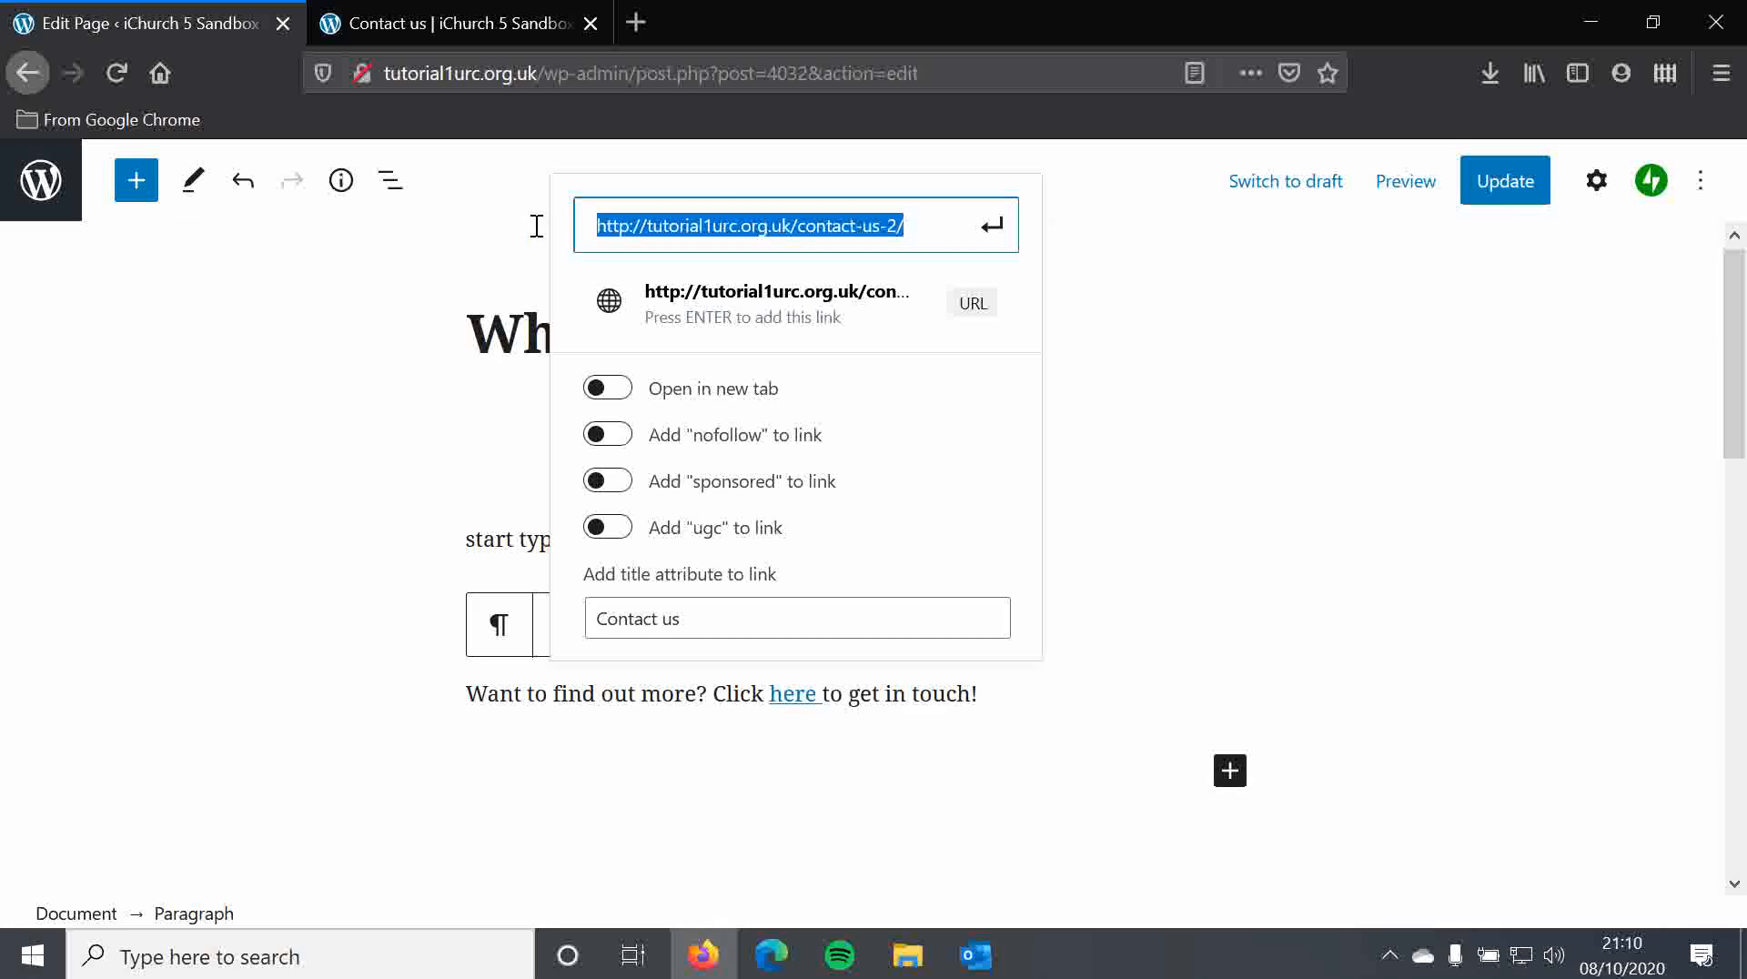
{"action": "key", "text": "BackSpace"}
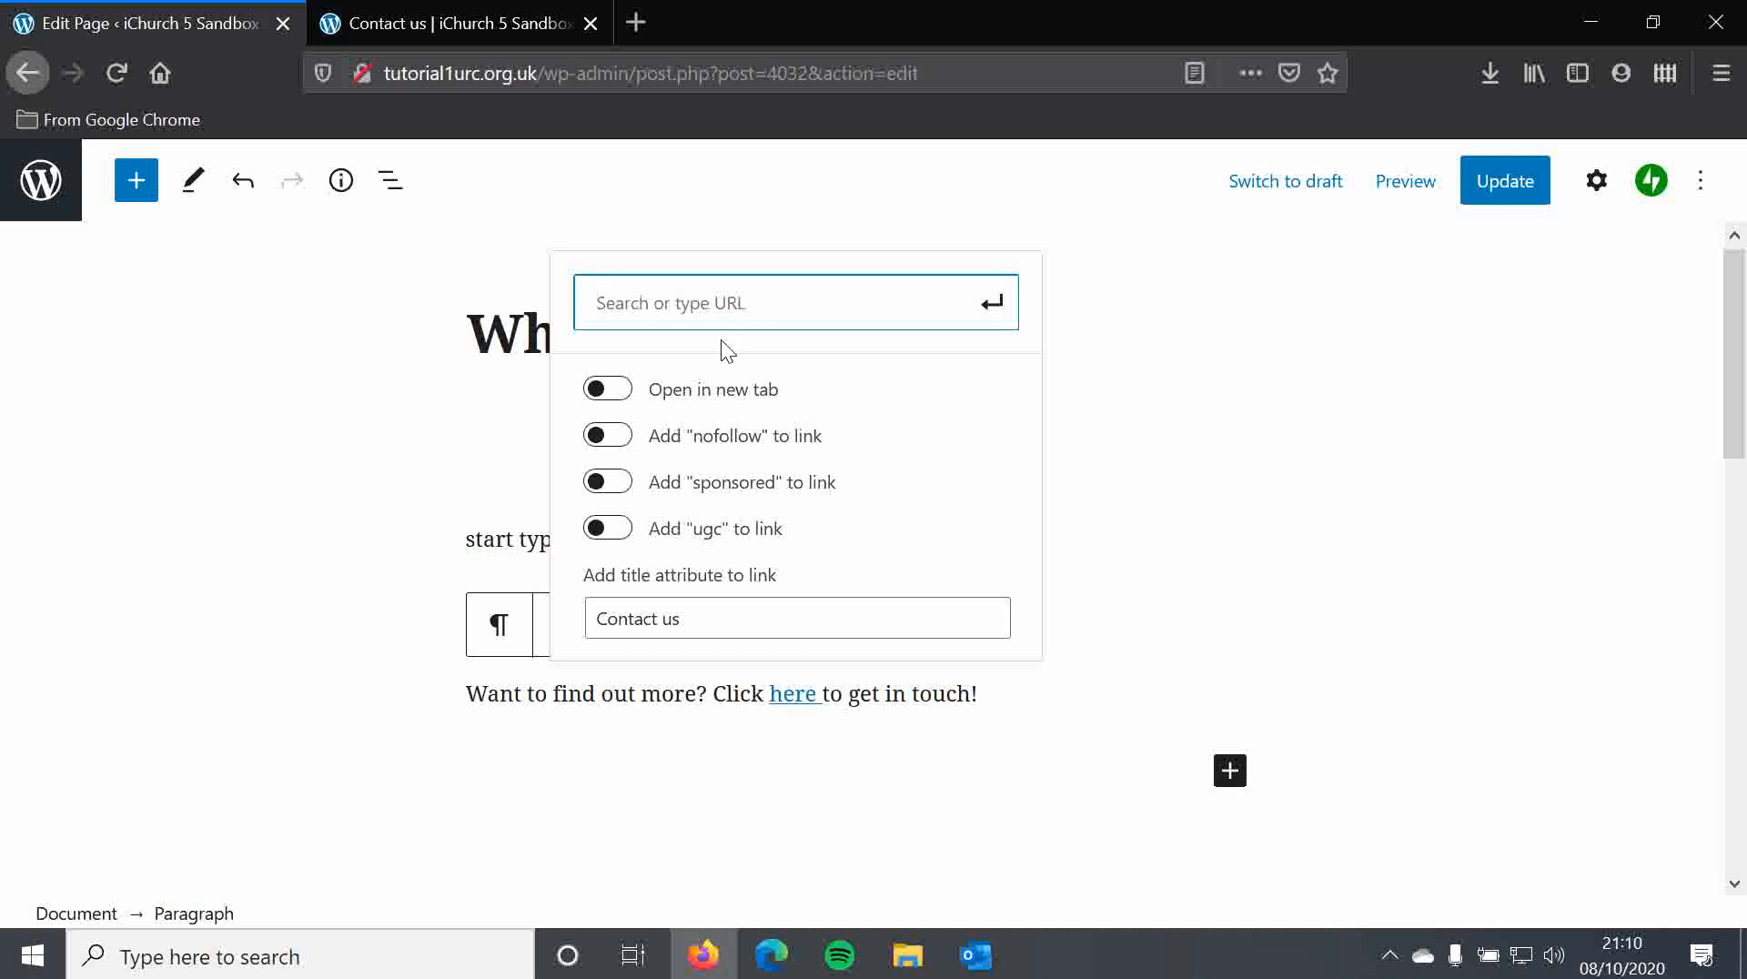
Replace the sentence "Click here to get in touch!" with "Click here for the URC website."
{"action": "left_click_drag", "start_coordinate": [1004, 696], "coordinate": [717, 693]}
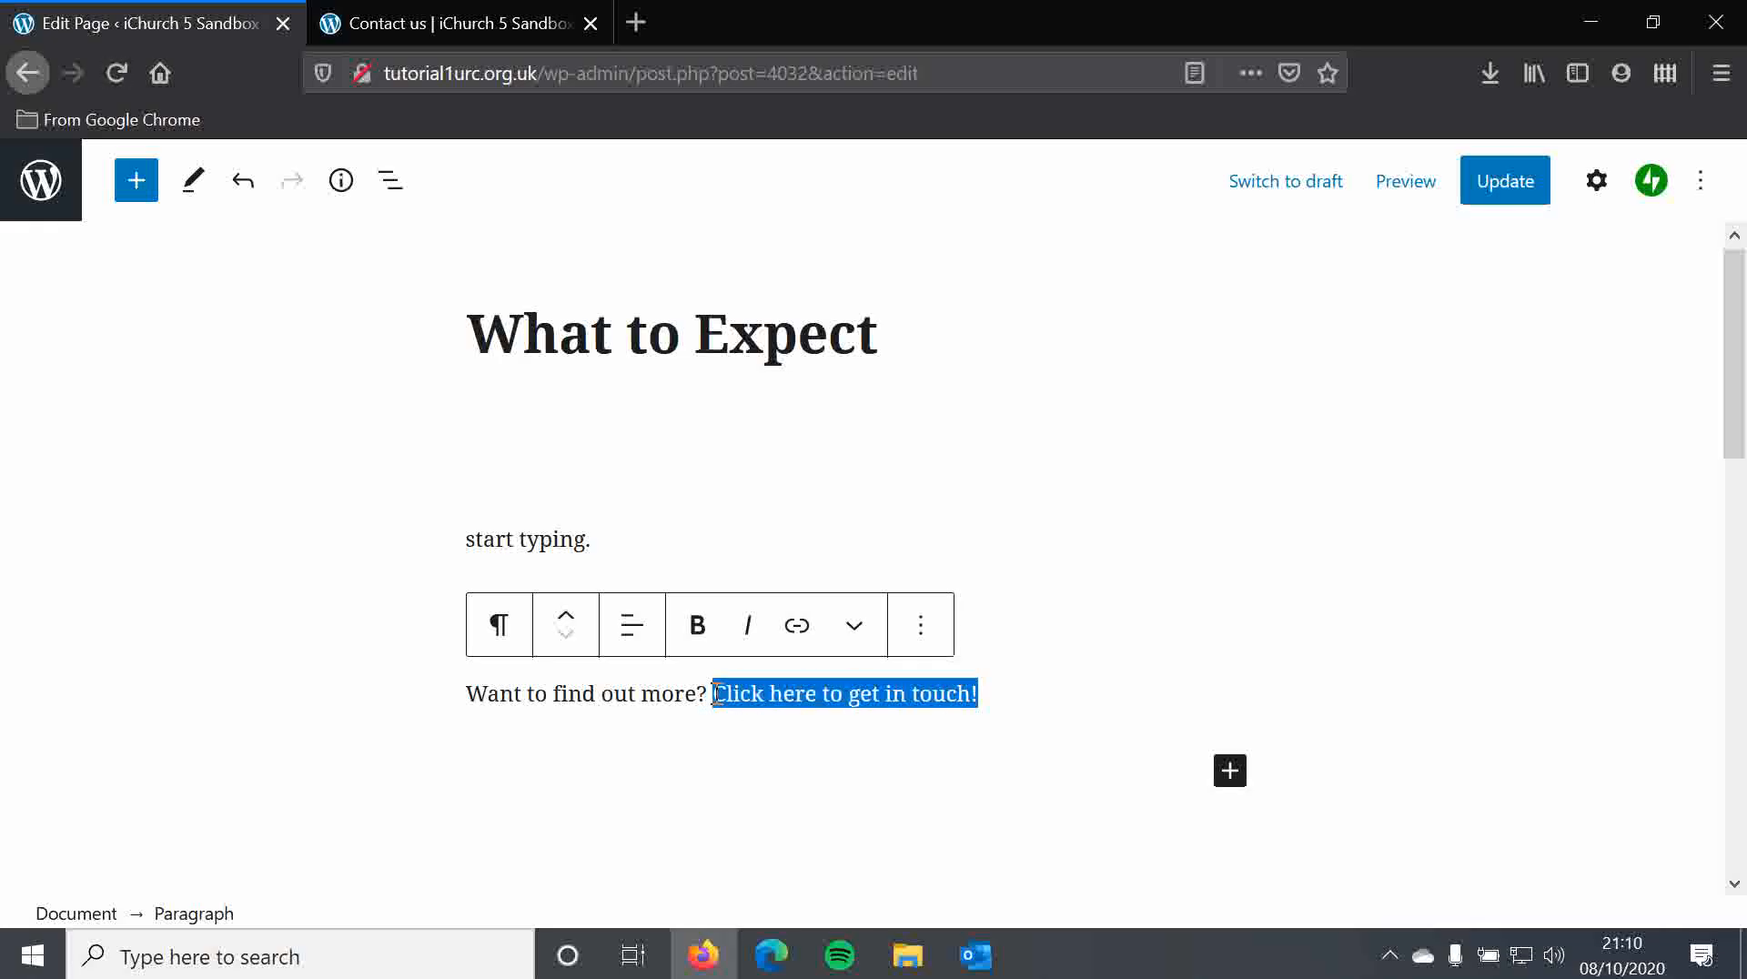
{"action": "type", "text": "Click h"}
{"action": "type", "text": " on"}
{"action": "key", "text": "BackSpace"}
{"action": "key", "text": "BackSpace"}
{"action": "type", "text": "here for the URC website."}
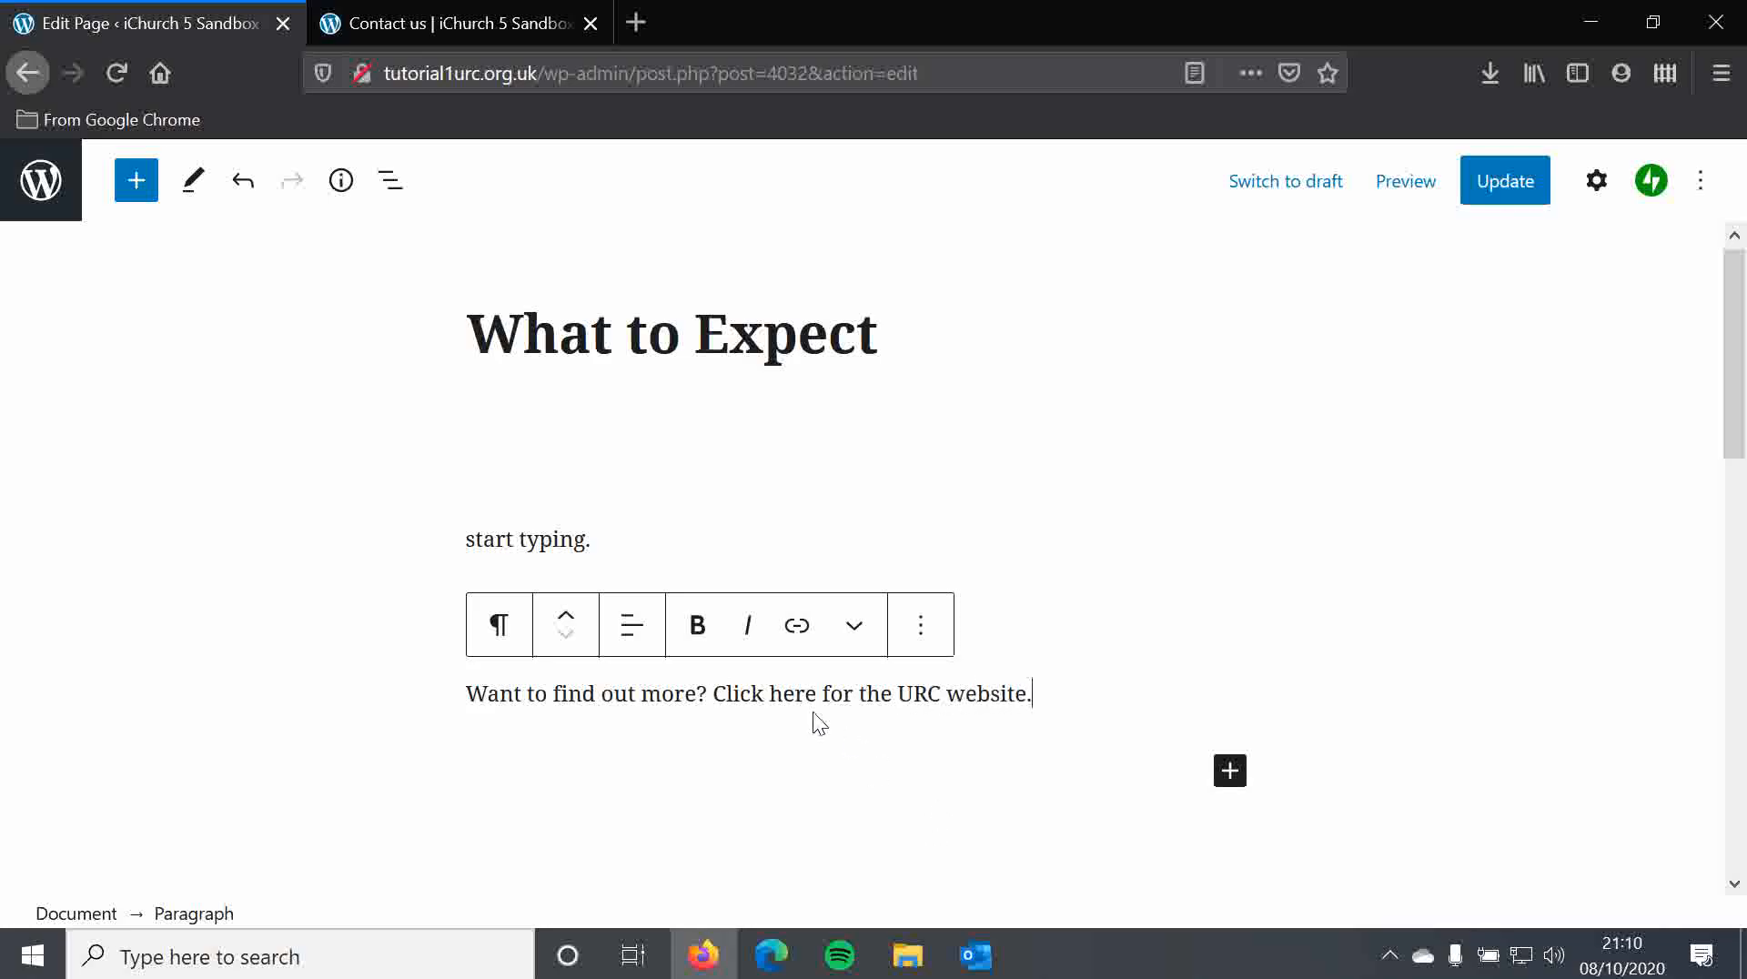
{"action": "left_click_drag", "start_coordinate": [815, 694], "coordinate": [770, 694]}
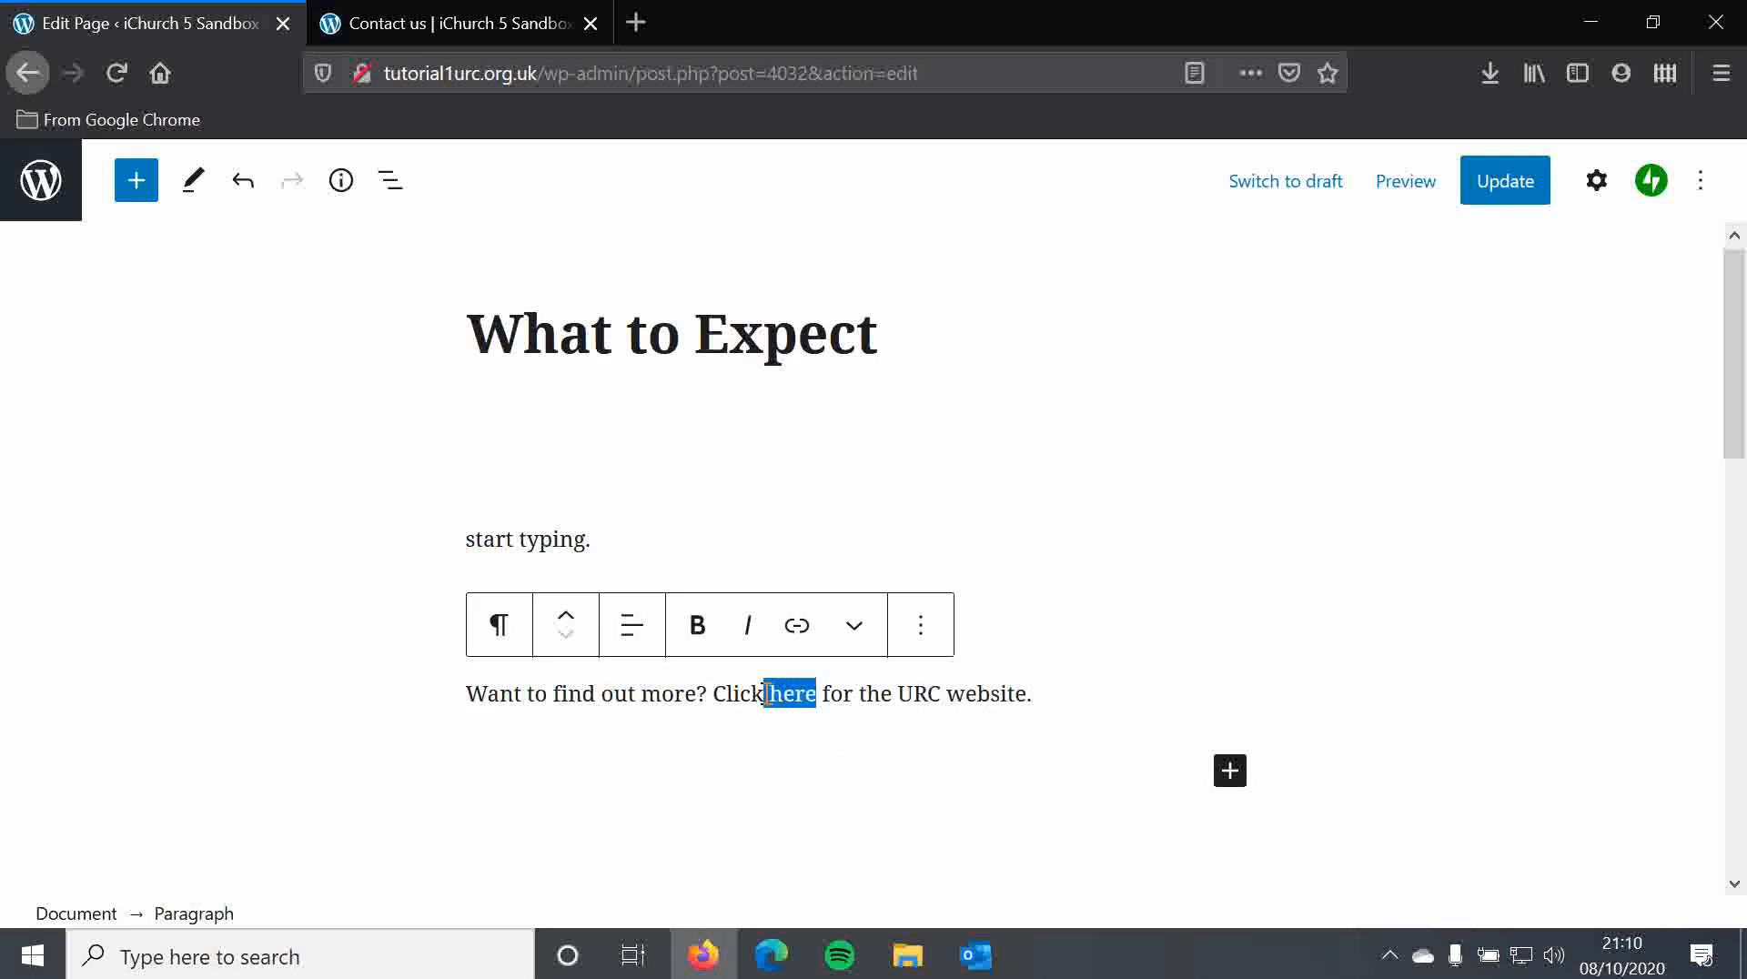
{"action": "left_click", "coordinate": [797, 626]}
{"action": "key", "text": "Return"}
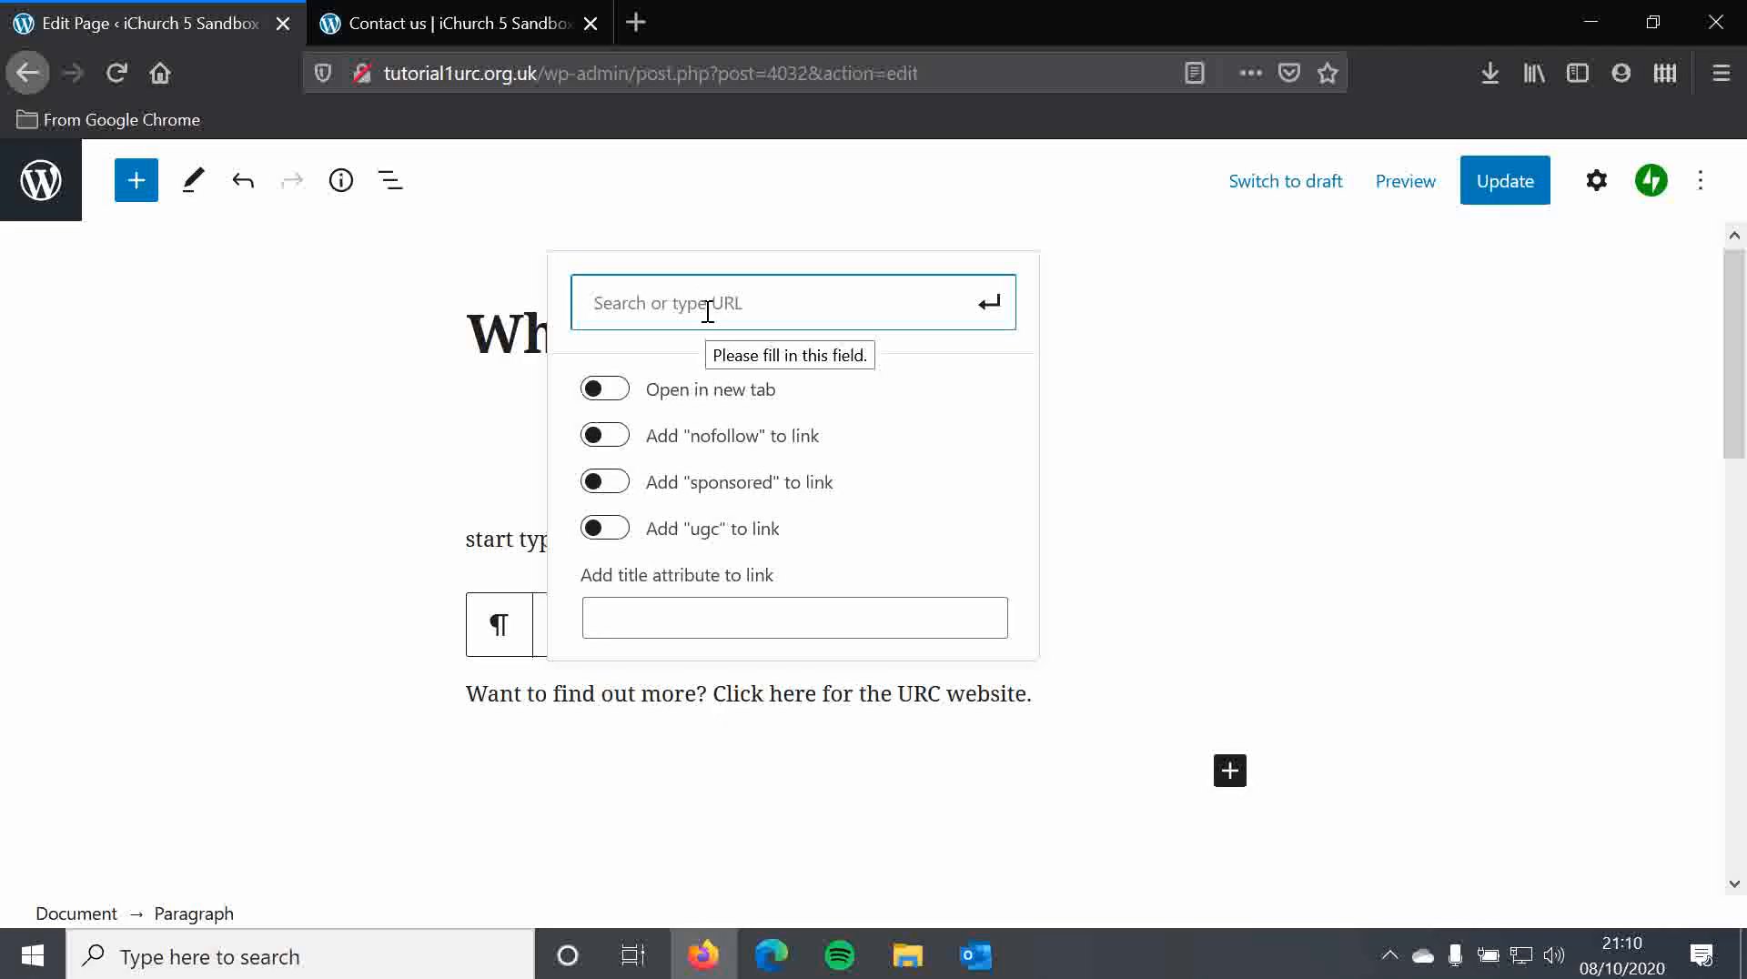
{"action": "type", "text": "www.urc.org.uk"}
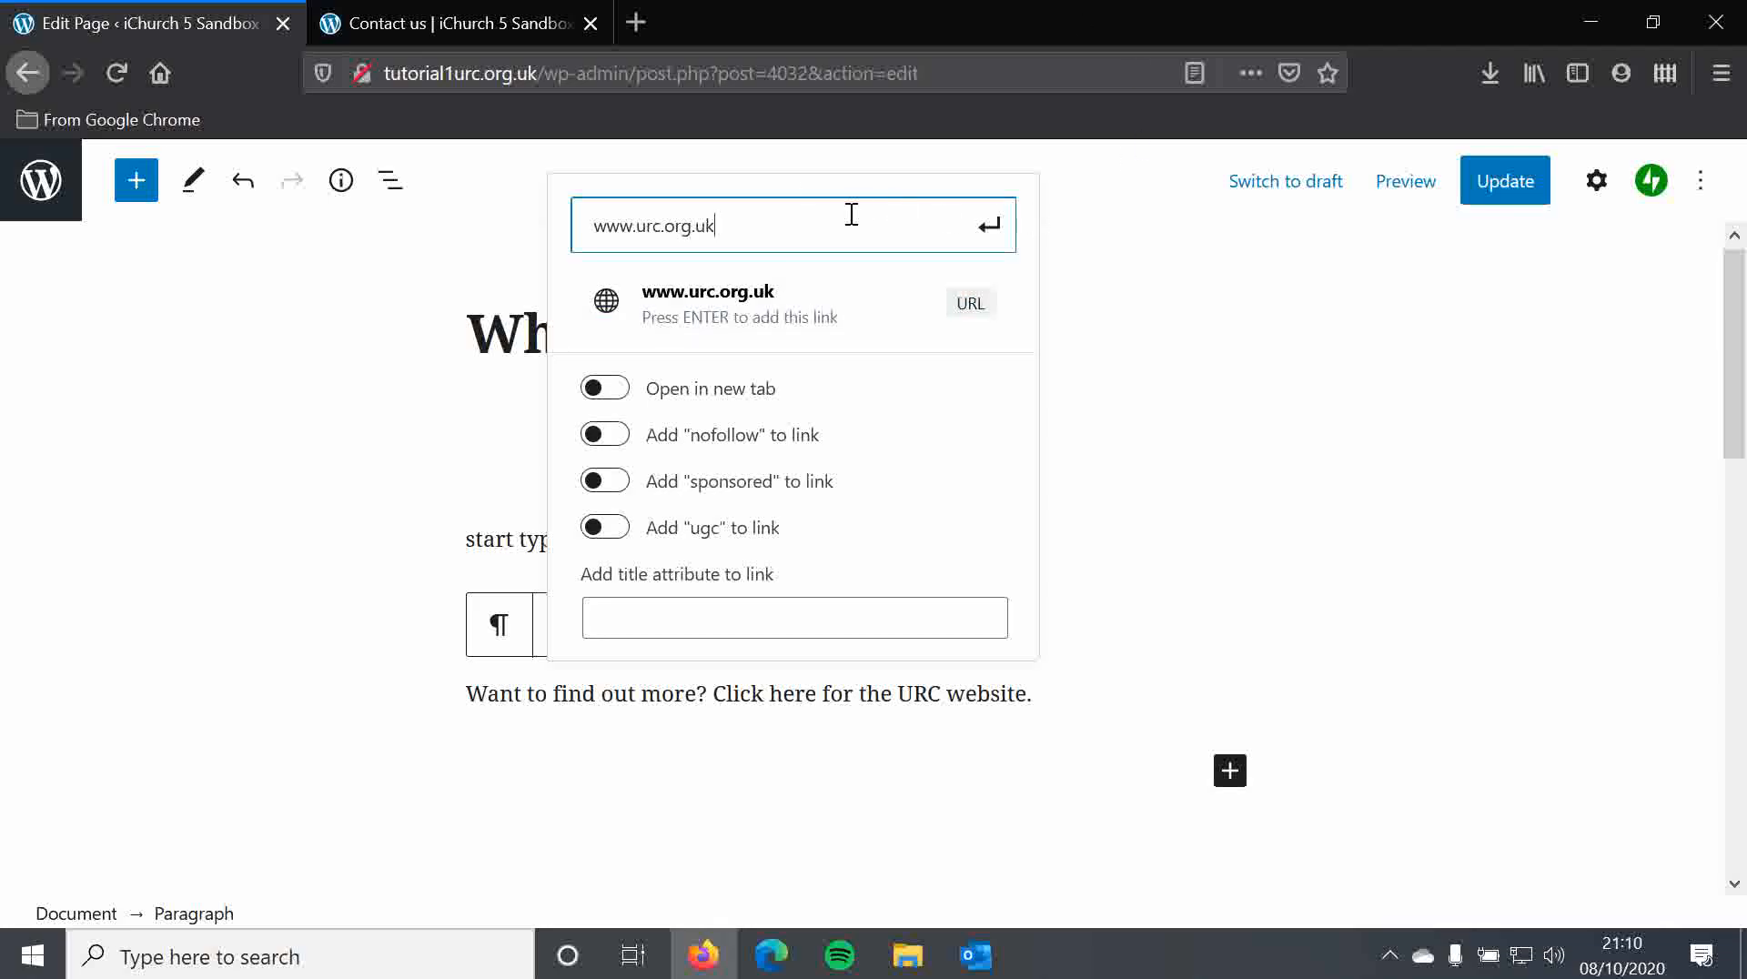
{"action": "left_click", "coordinate": [990, 228]}
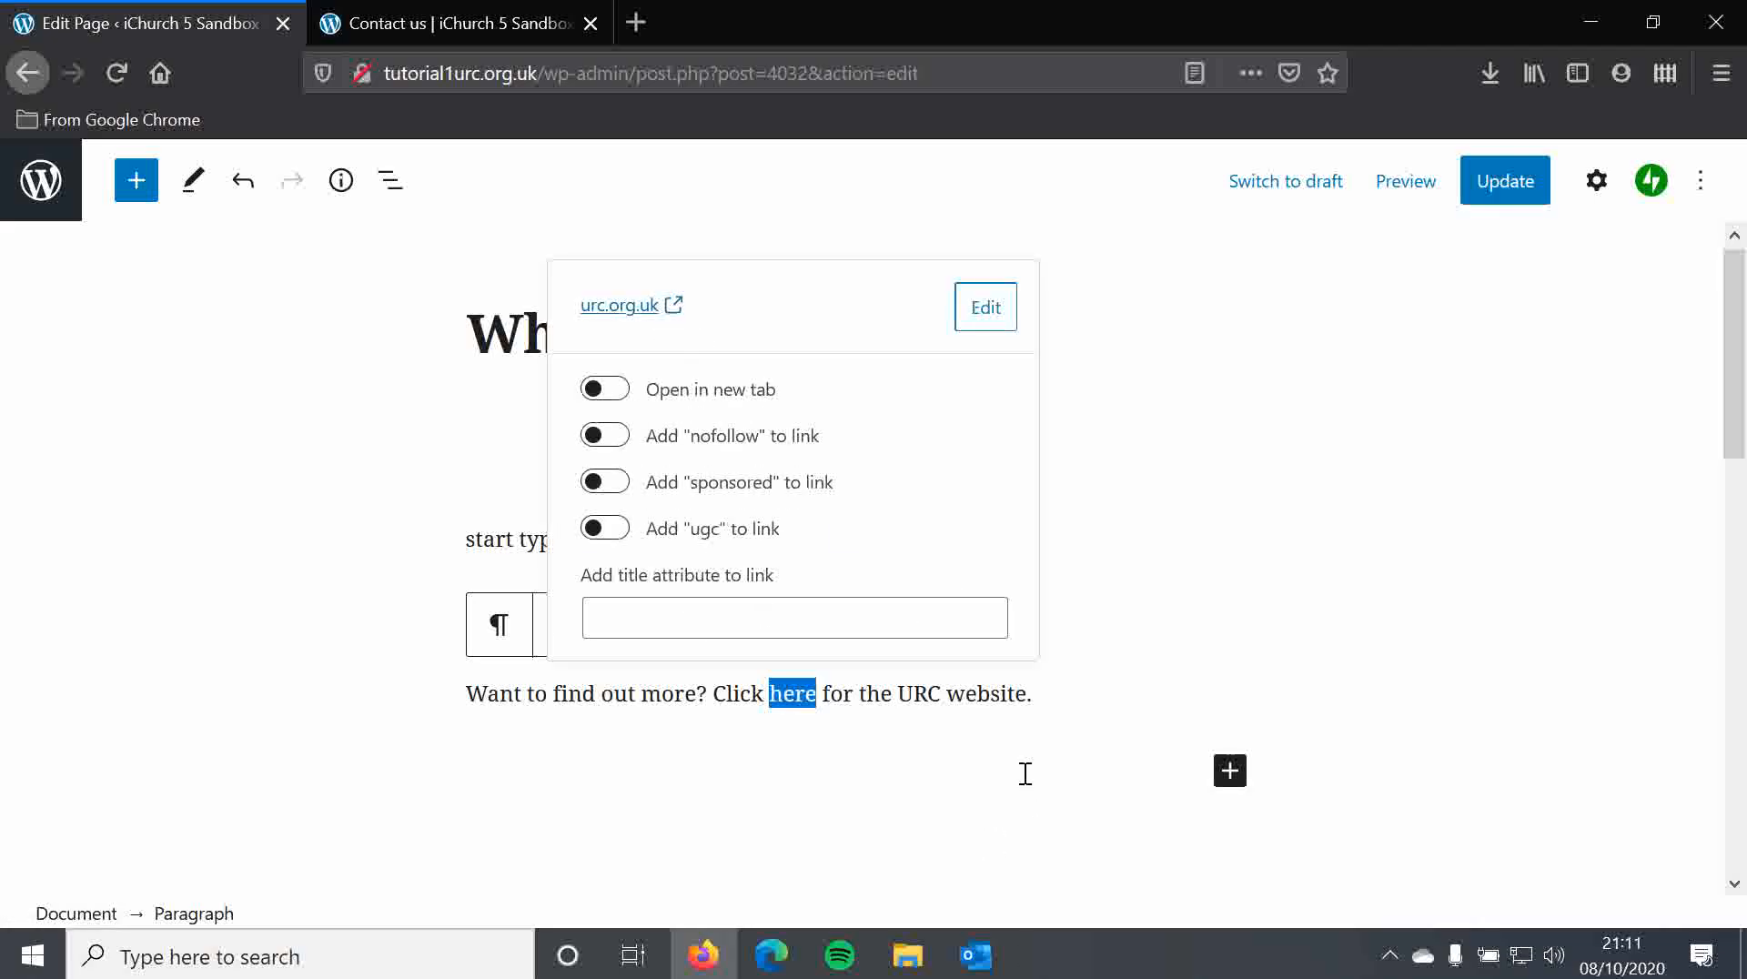
{"action": "left_click", "coordinate": [1023, 696]}
{"action": "left_click", "coordinate": [1498, 179]}
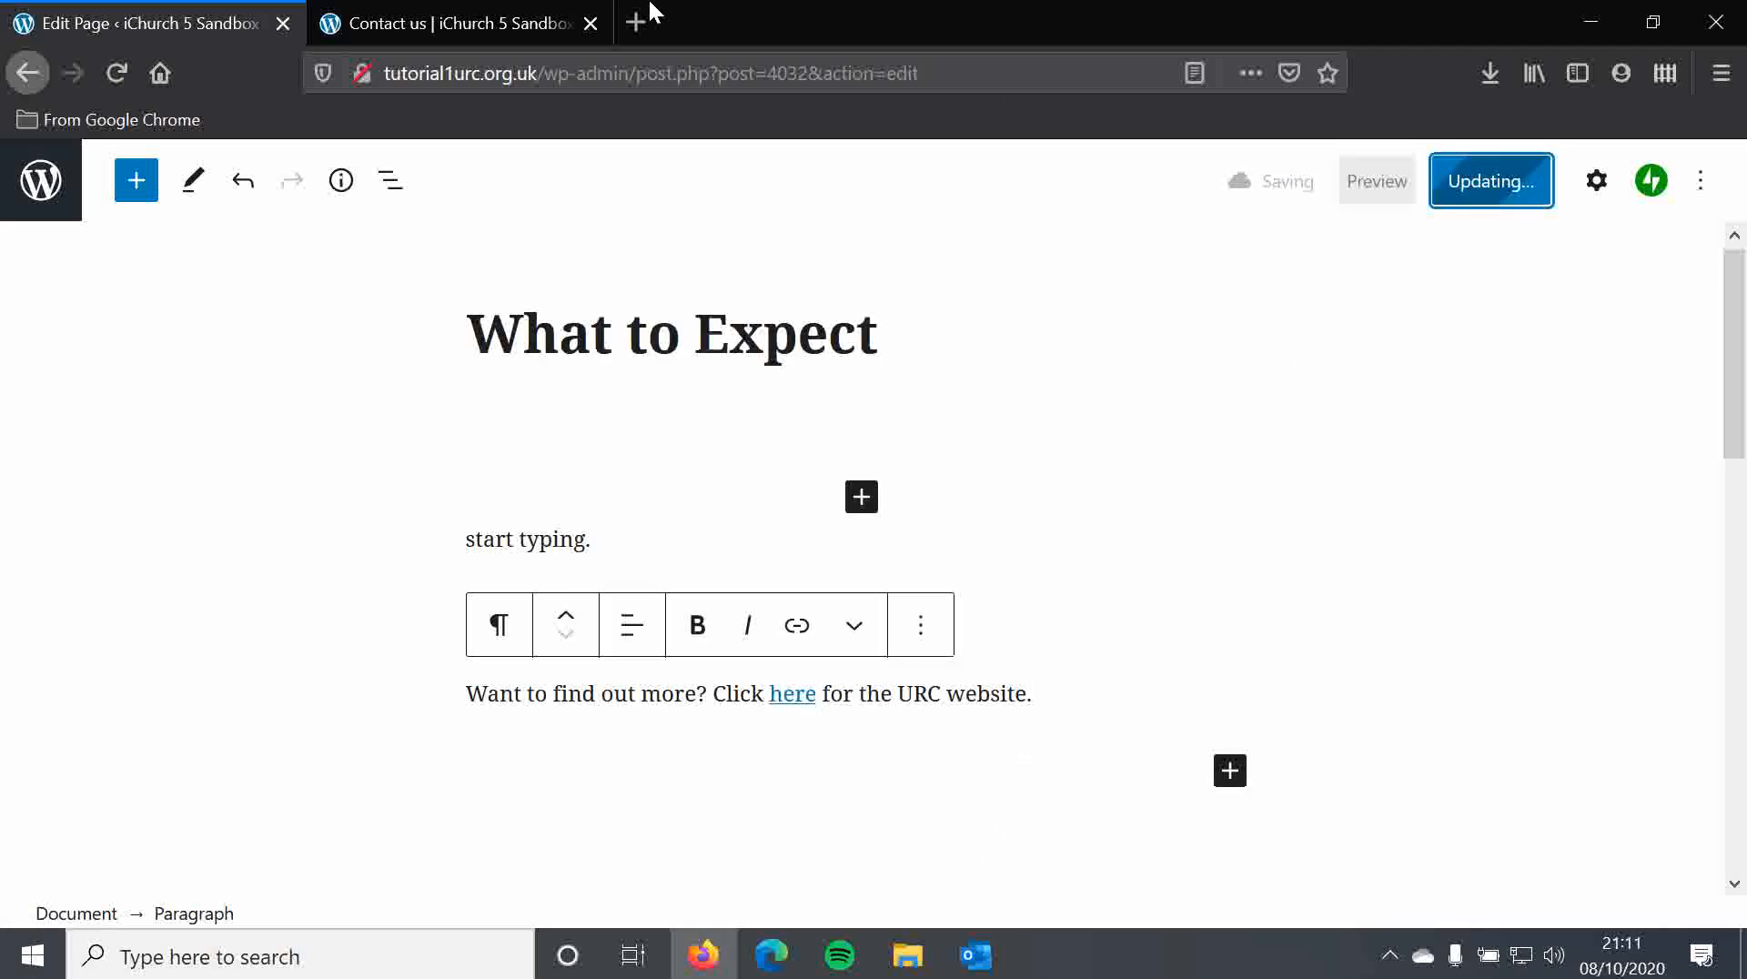
Open the live What to Expect page, follow its "here" link to test the external address, and return to the page editor
{"action": "left_click", "coordinate": [394, 13]}
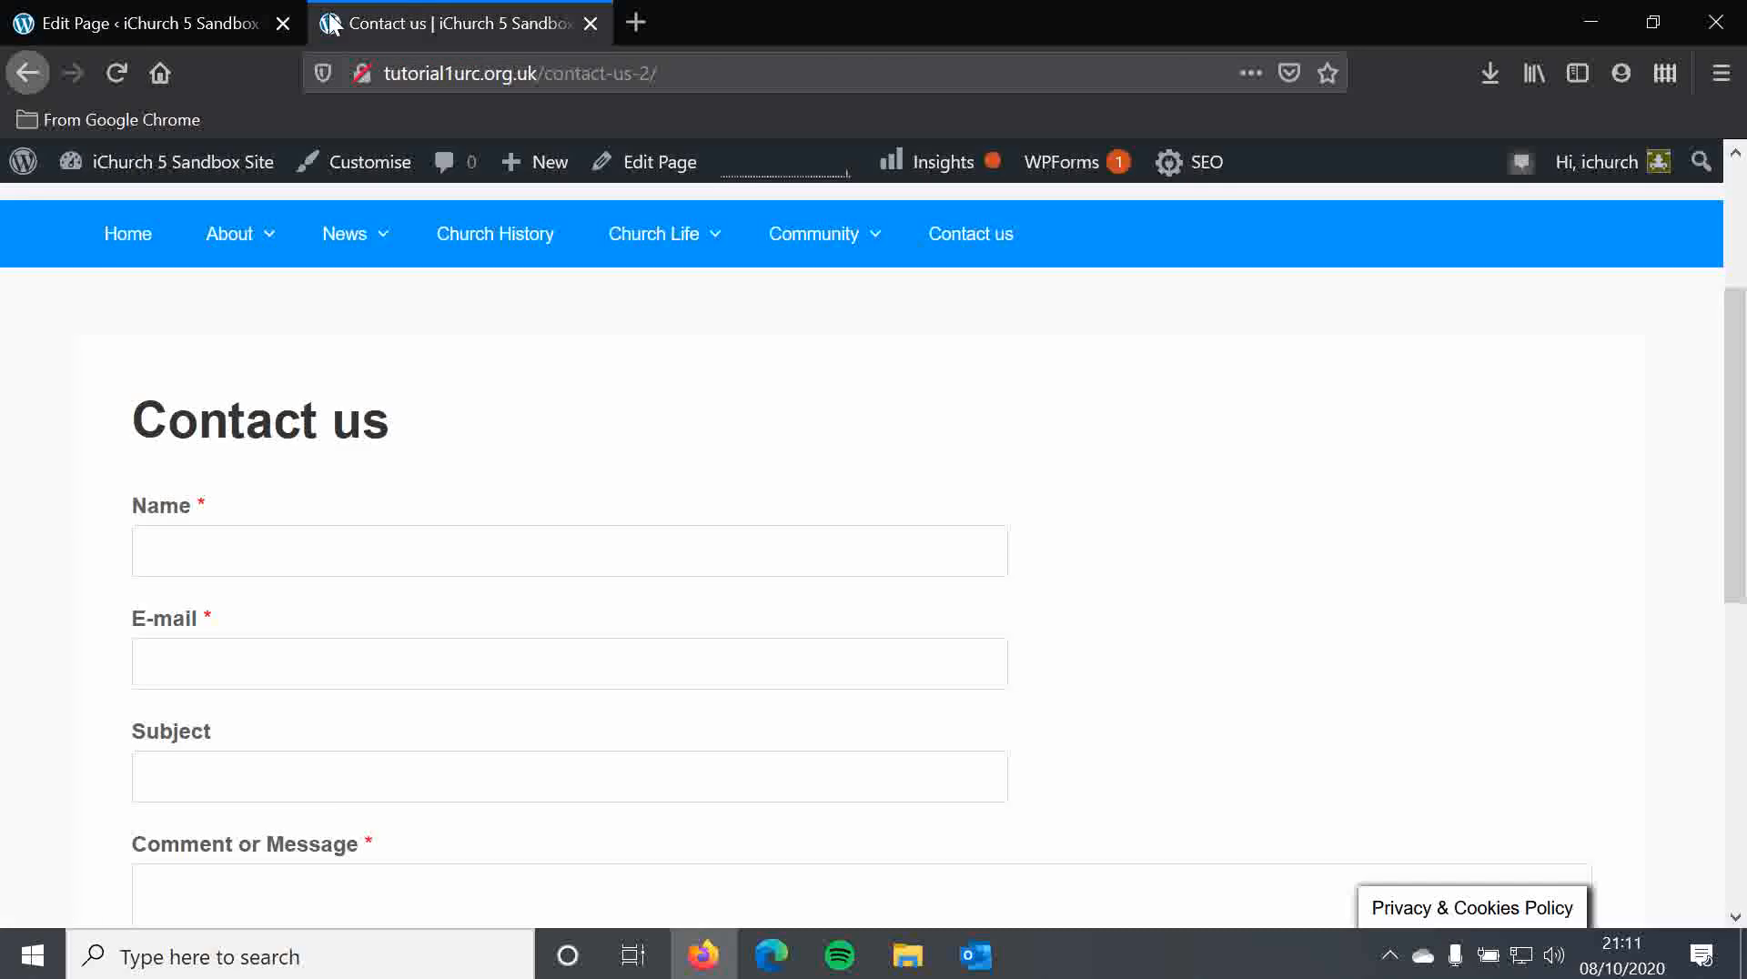
{"action": "left_click", "coordinate": [122, 79]}
{"action": "mouse_move", "coordinate": [234, 238]}
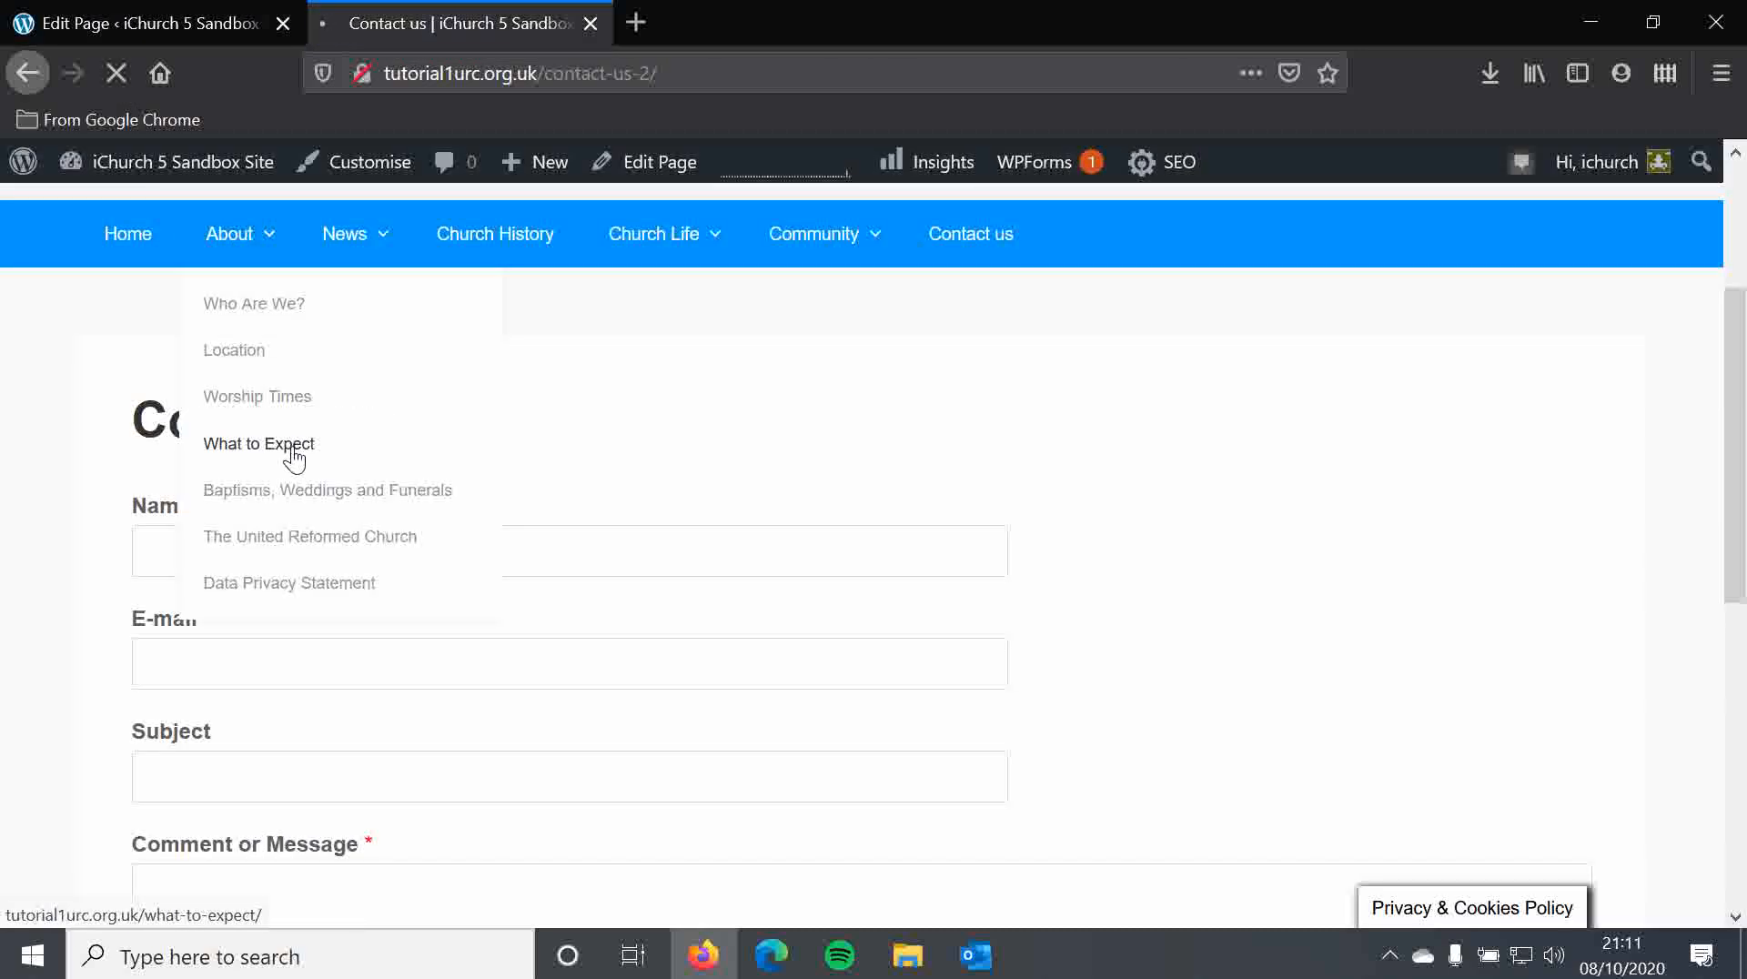
{"action": "left_click", "coordinate": [293, 446]}
{"action": "scroll", "coordinate": [67, 577], "scroll_direction": "down", "scroll_amount": 5}
{"action": "left_click", "coordinate": [480, 509]}
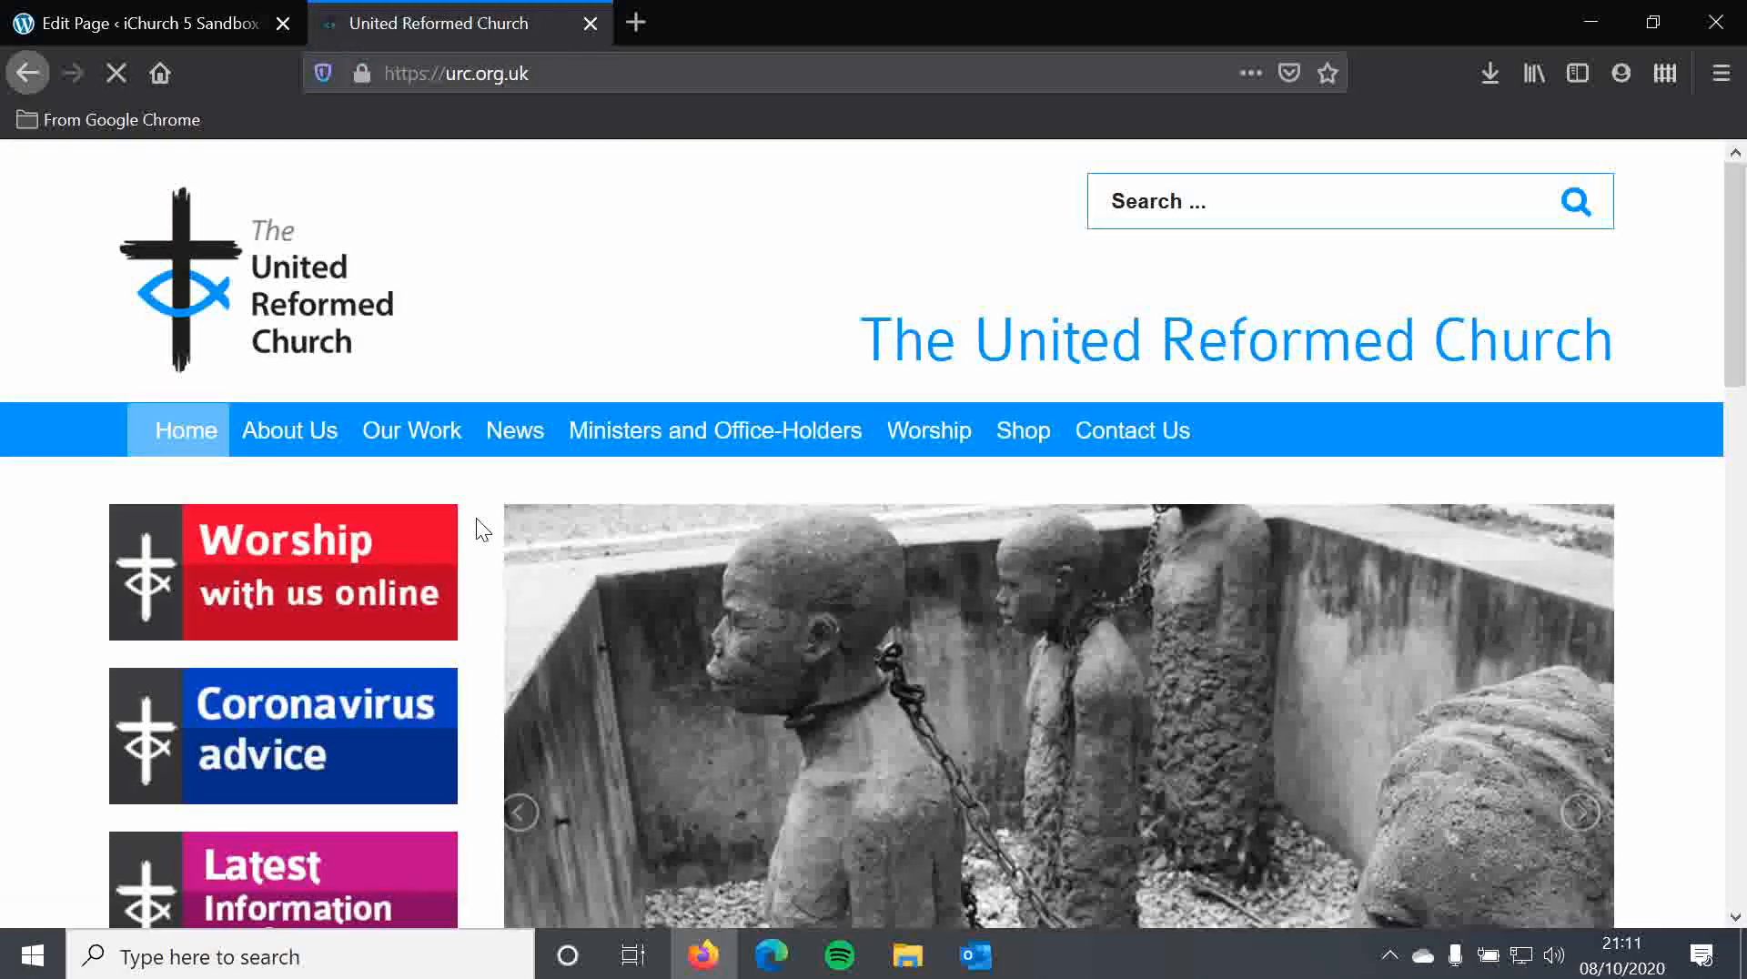
{"action": "left_click", "coordinate": [138, 2]}
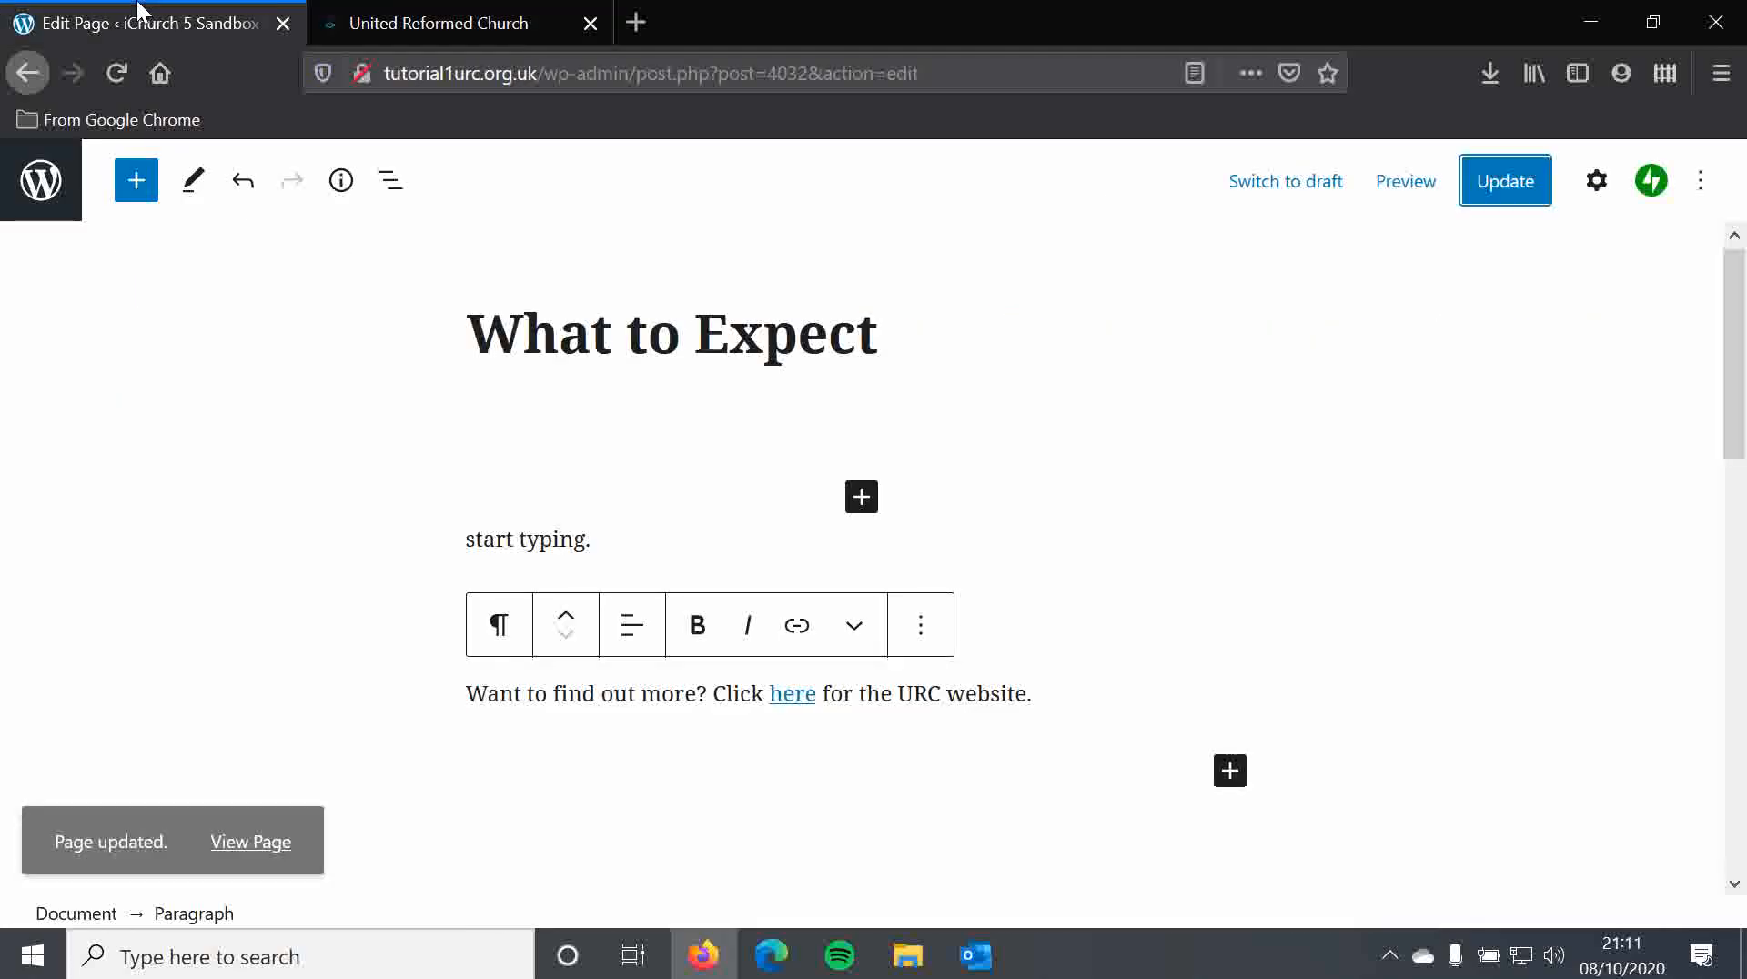